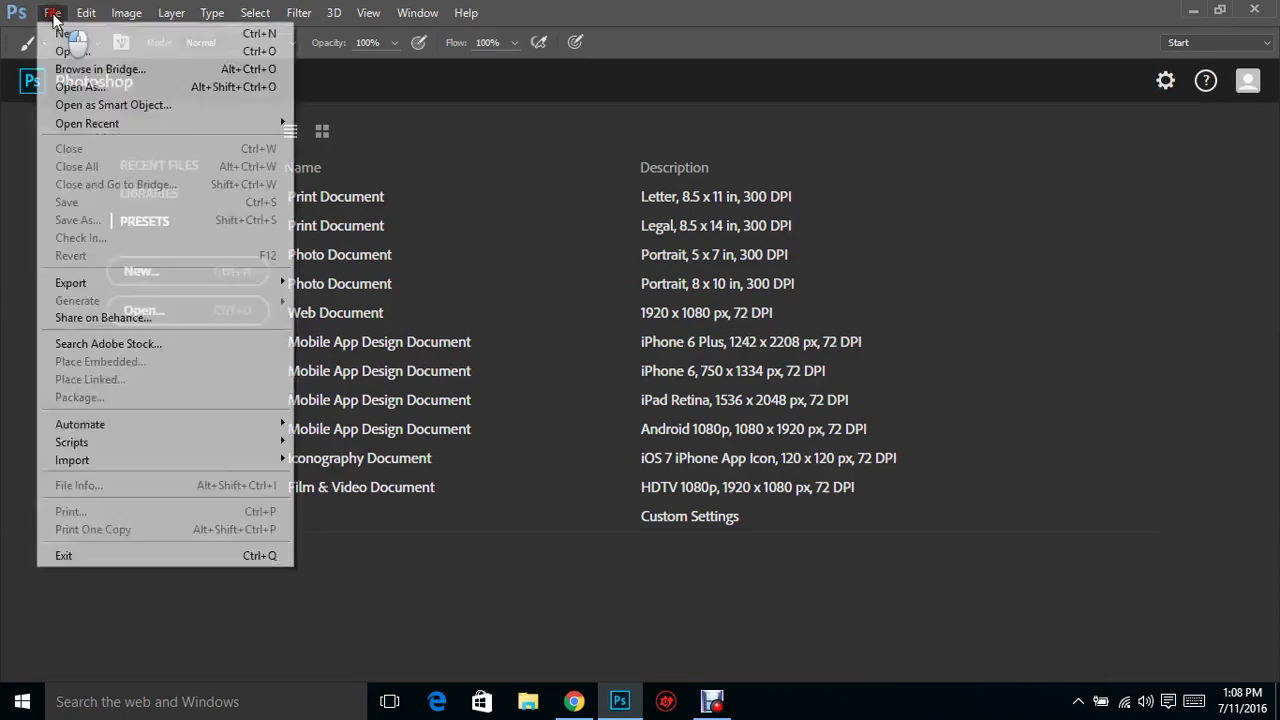
click(76, 50)
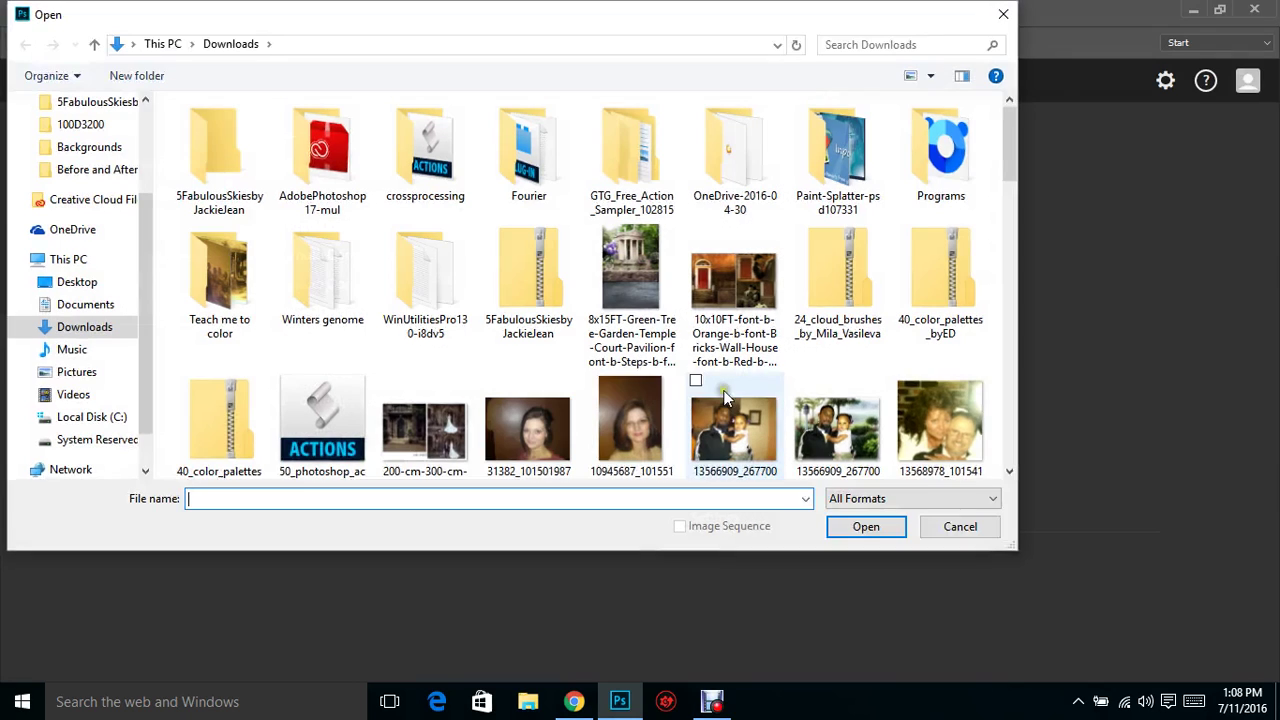
click(1010, 473)
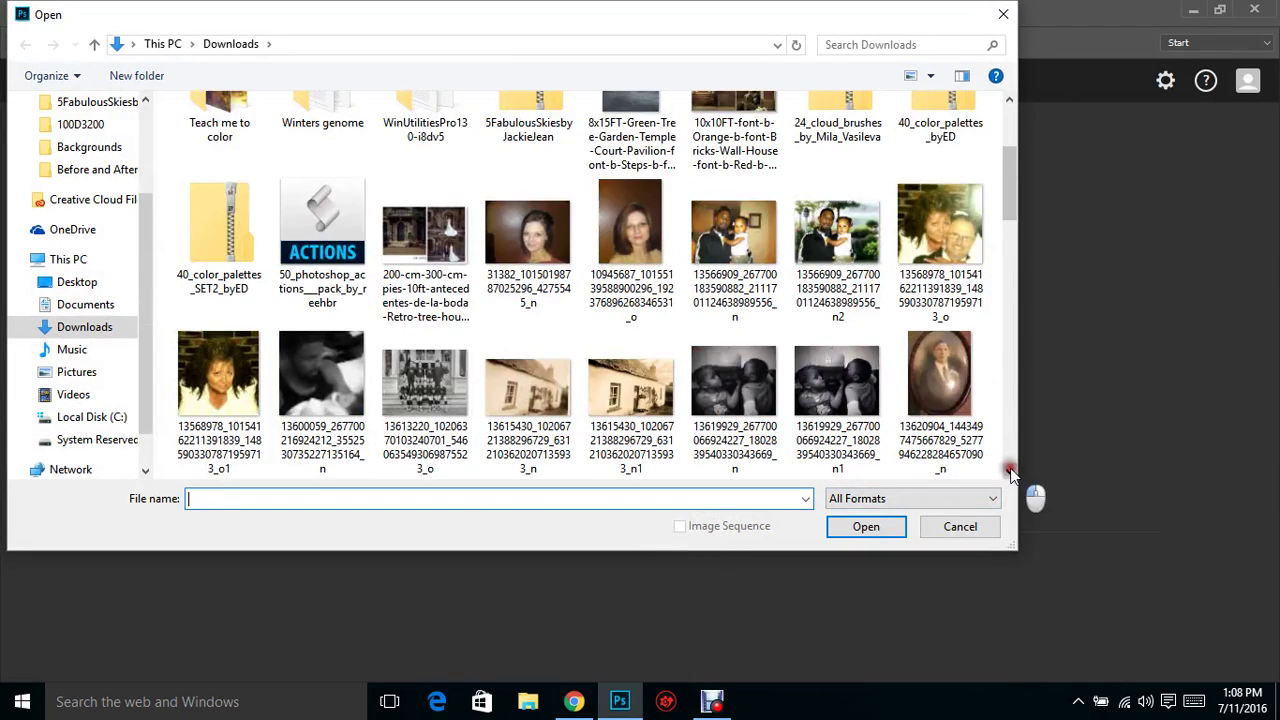
click(1010, 473)
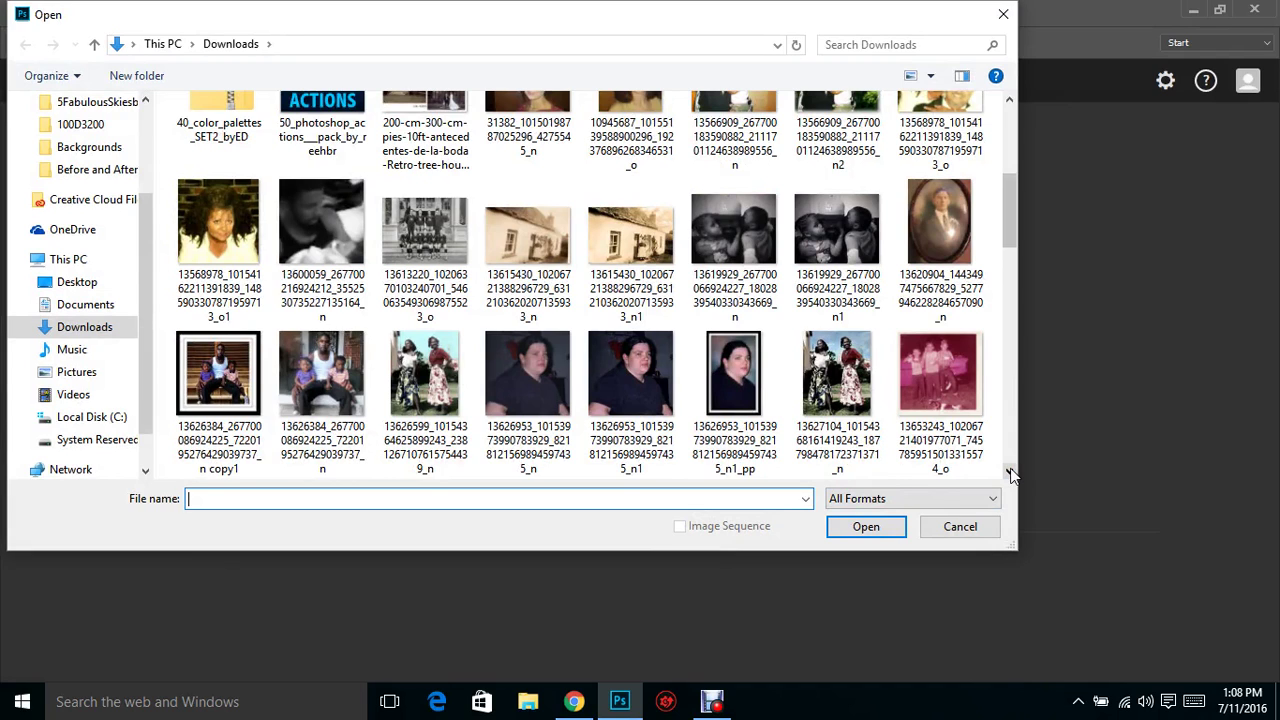
click(1010, 473)
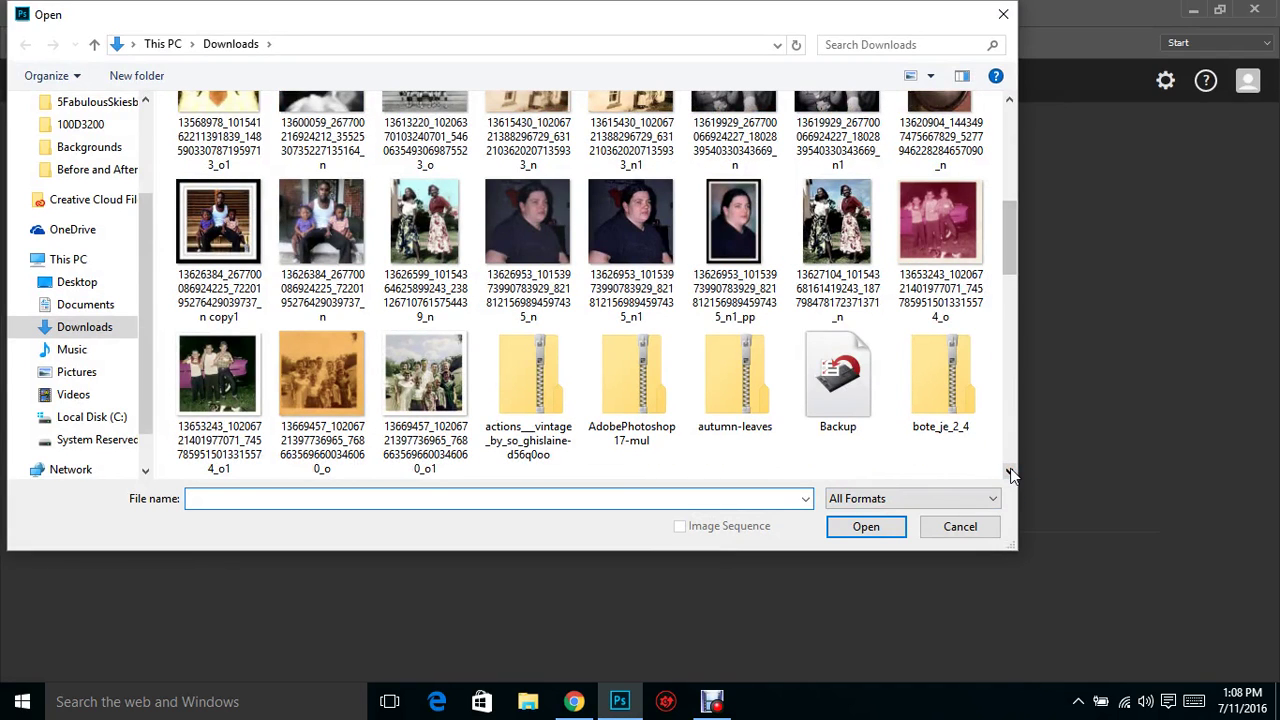
click(960, 527)
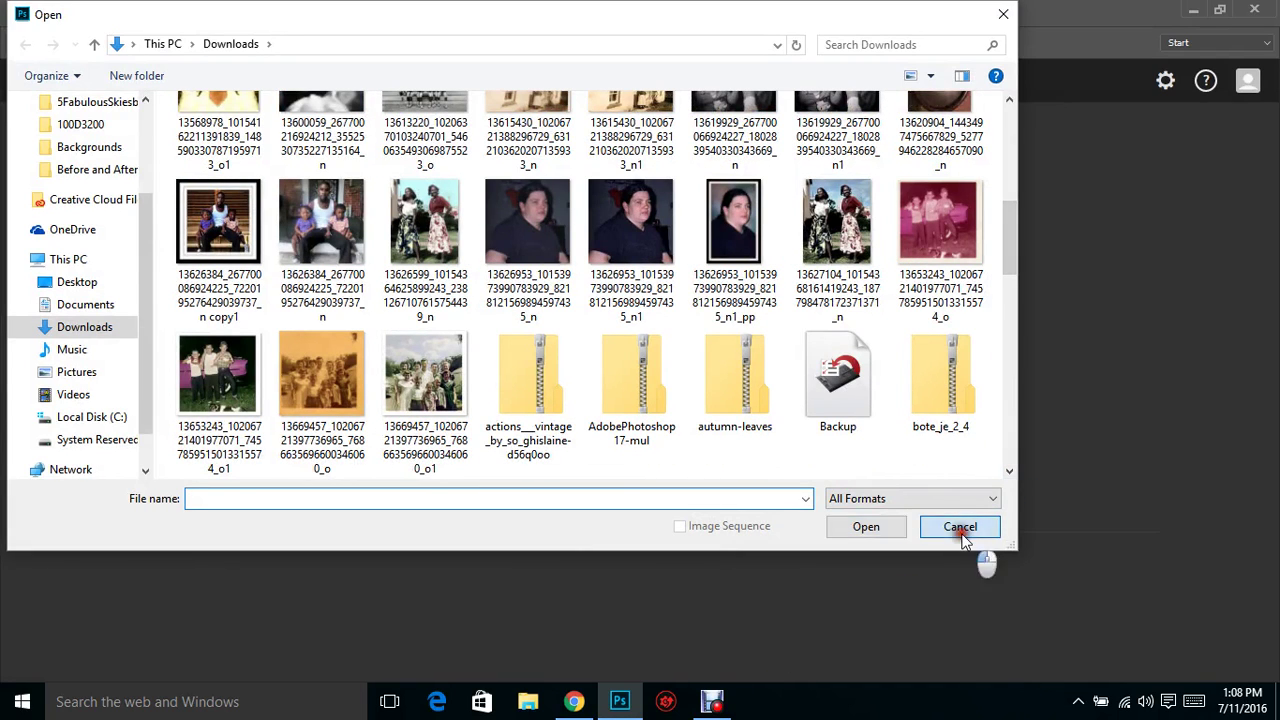
Switch to Chrome and download the colorized photo of the two women from the post in the Teach me to color Facebook group
click(574, 701)
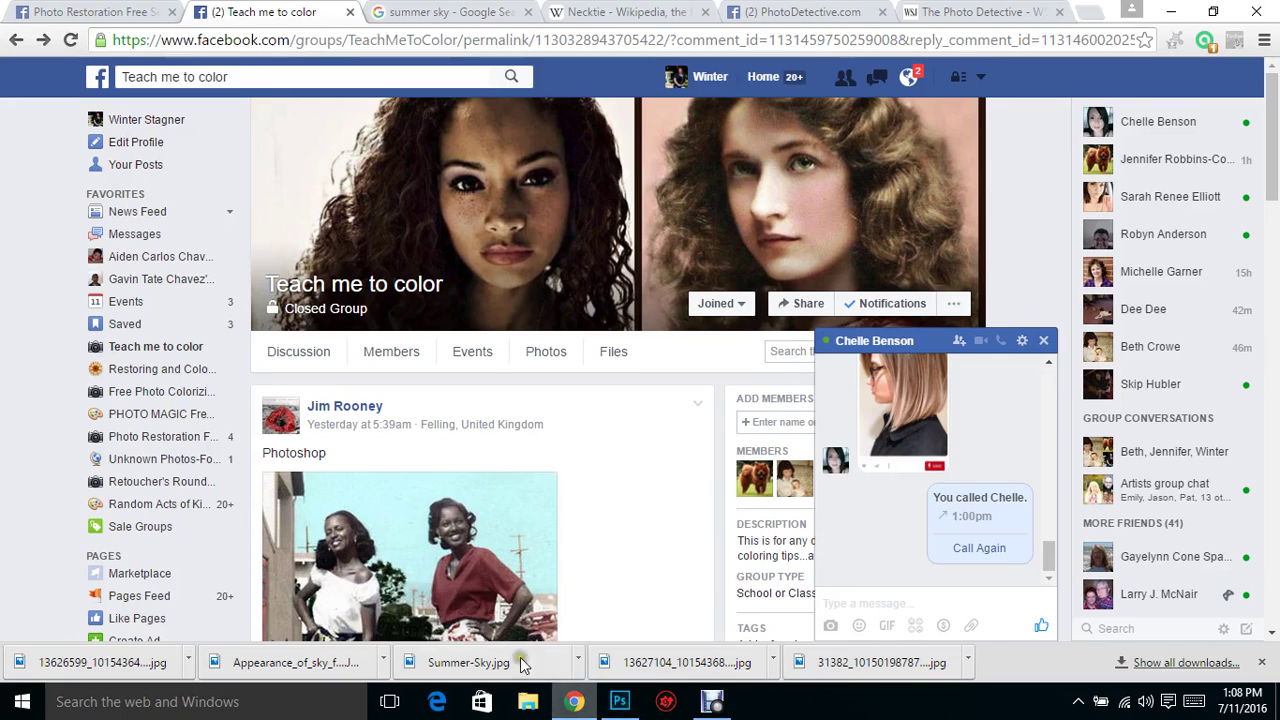
click(458, 545)
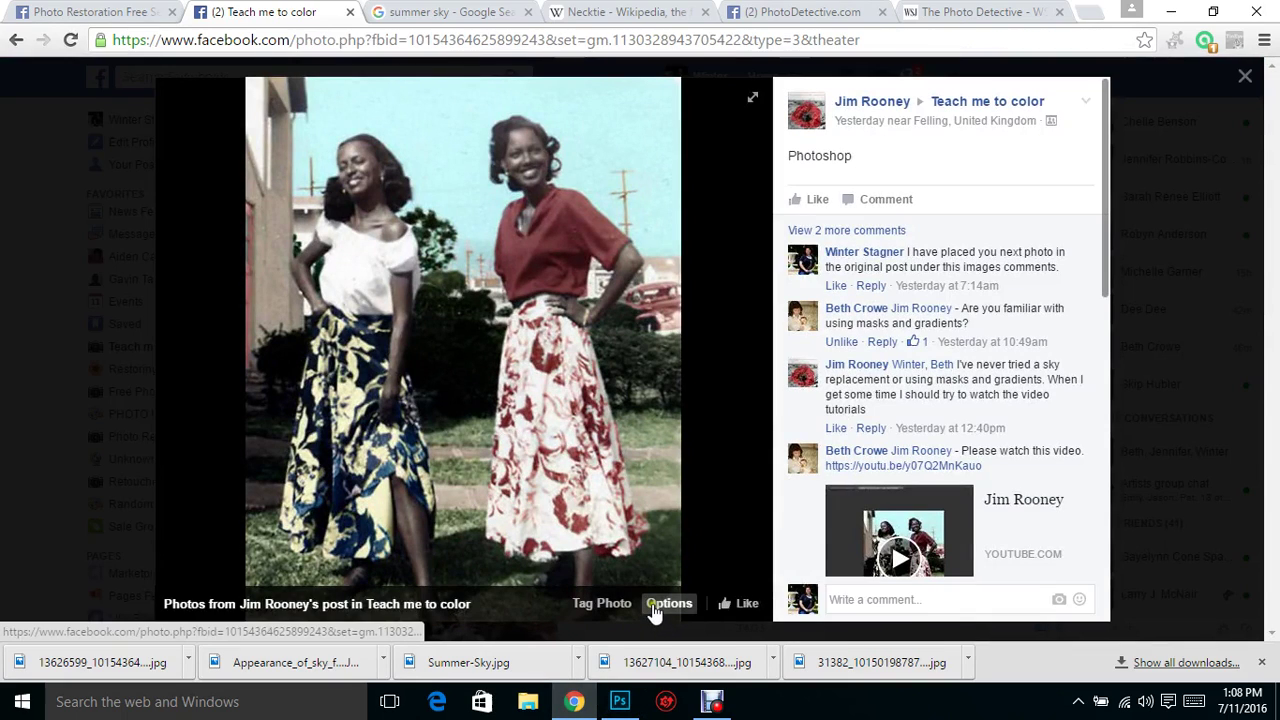
click(668, 604)
click(674, 503)
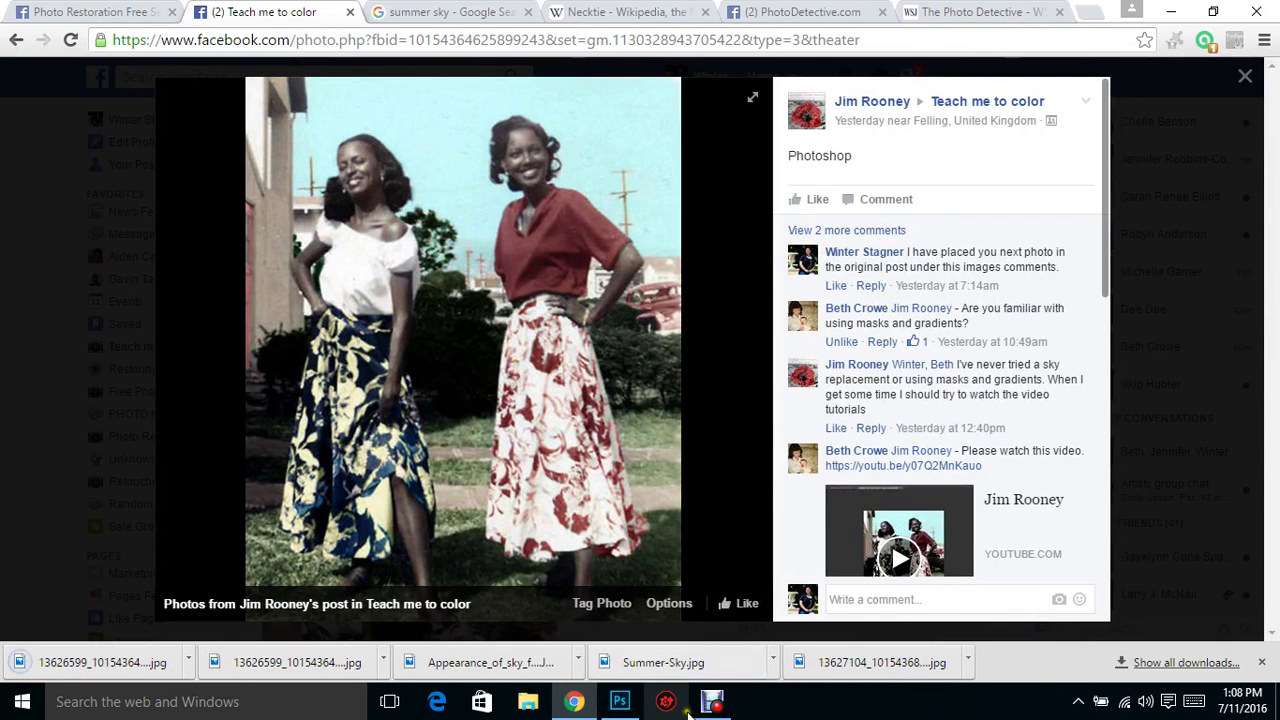
click(620, 701)
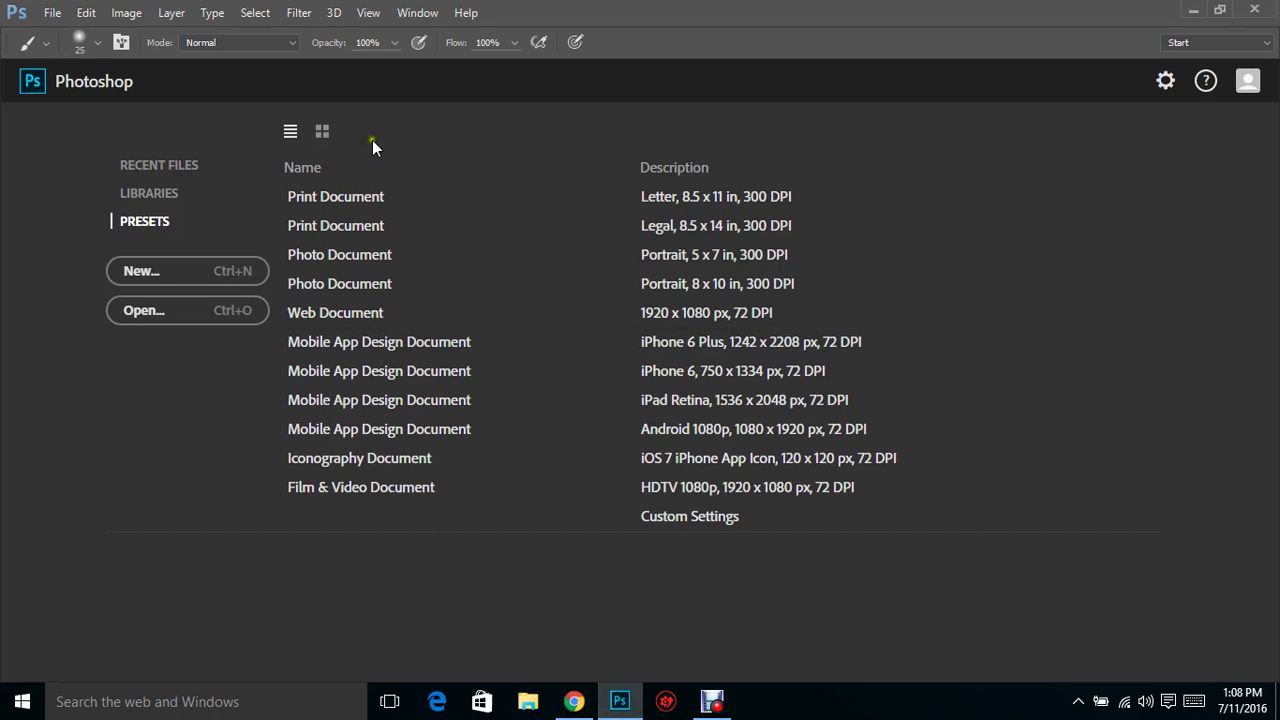
click(52, 12)
click(64, 48)
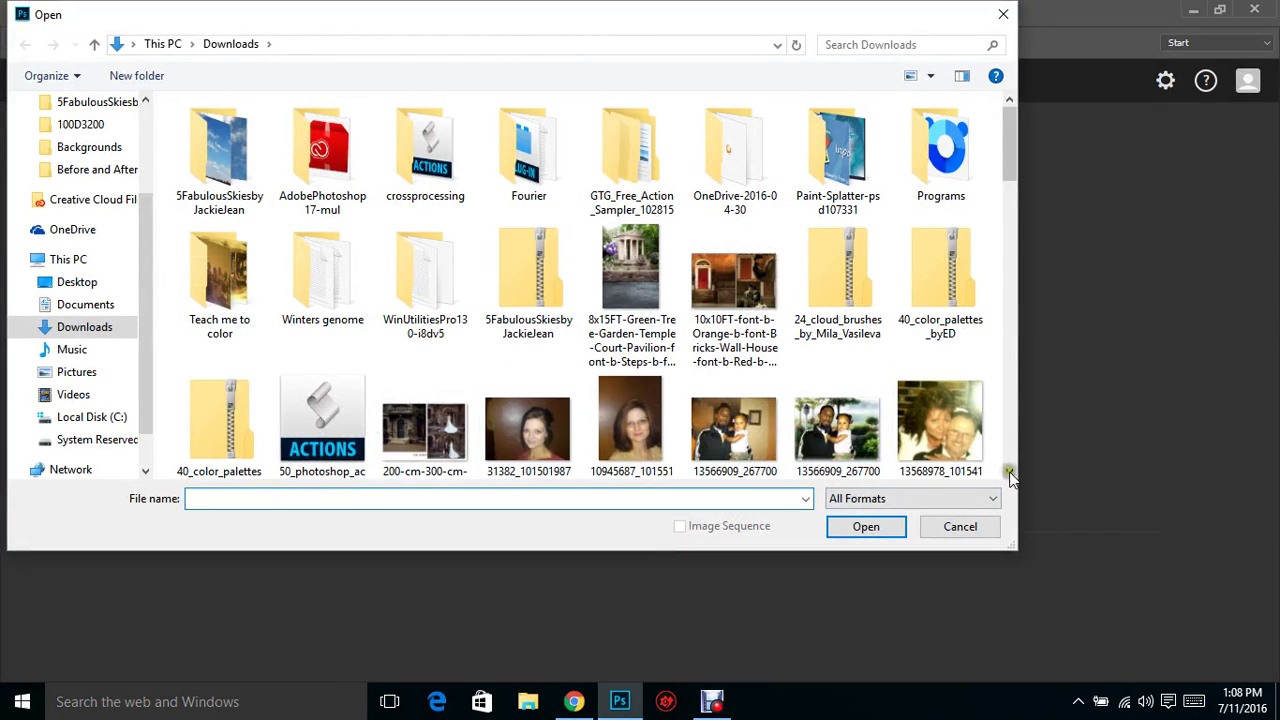
click(1009, 474)
click(1009, 474)
click(1009, 474)
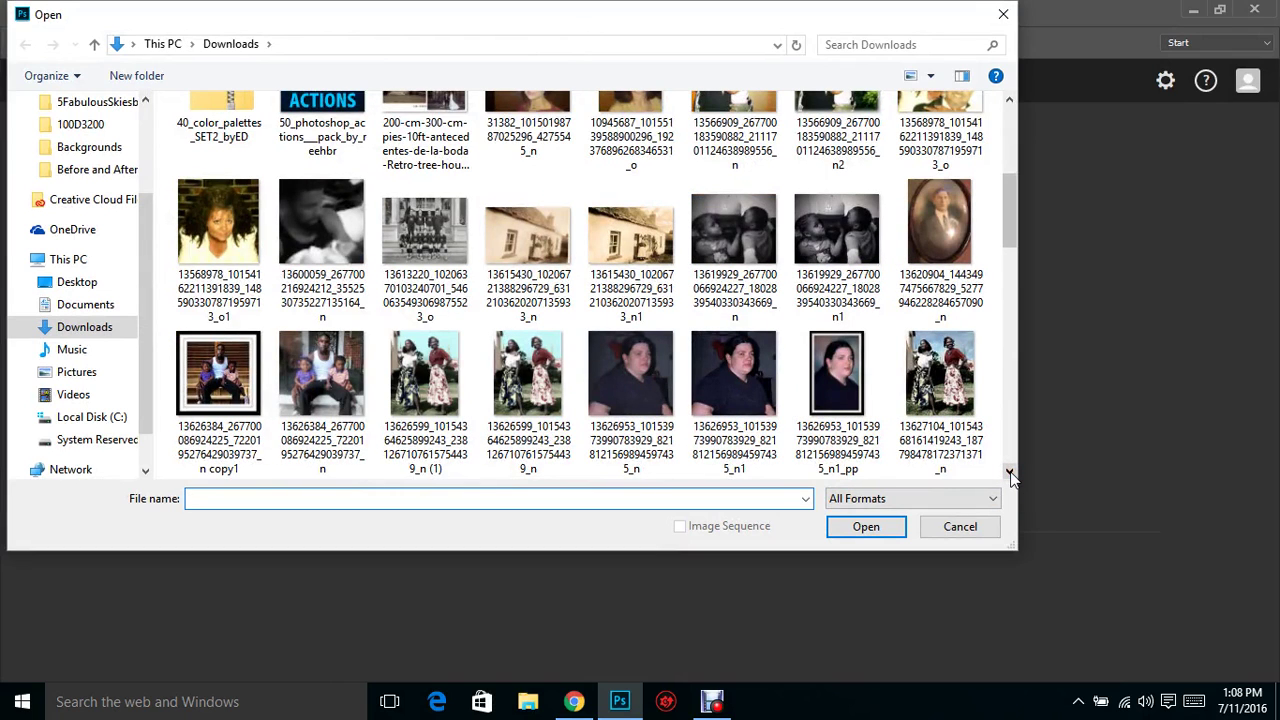
click(560, 390)
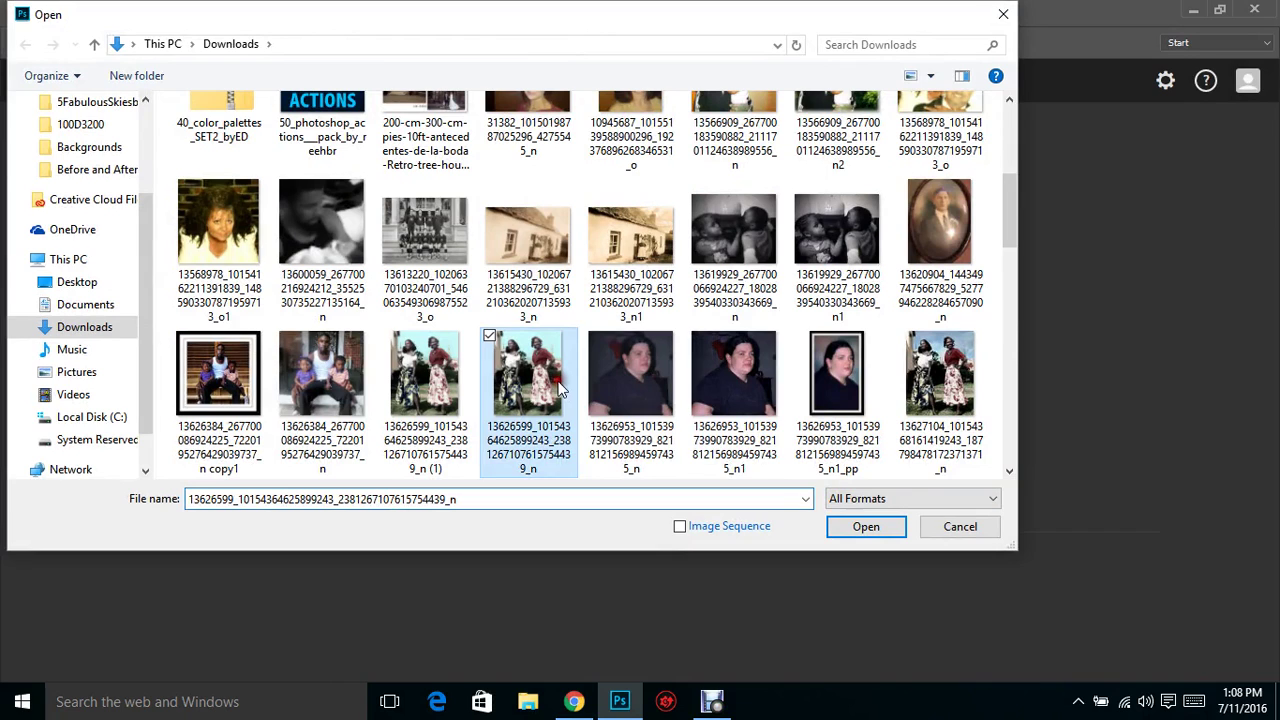
click(866, 527)
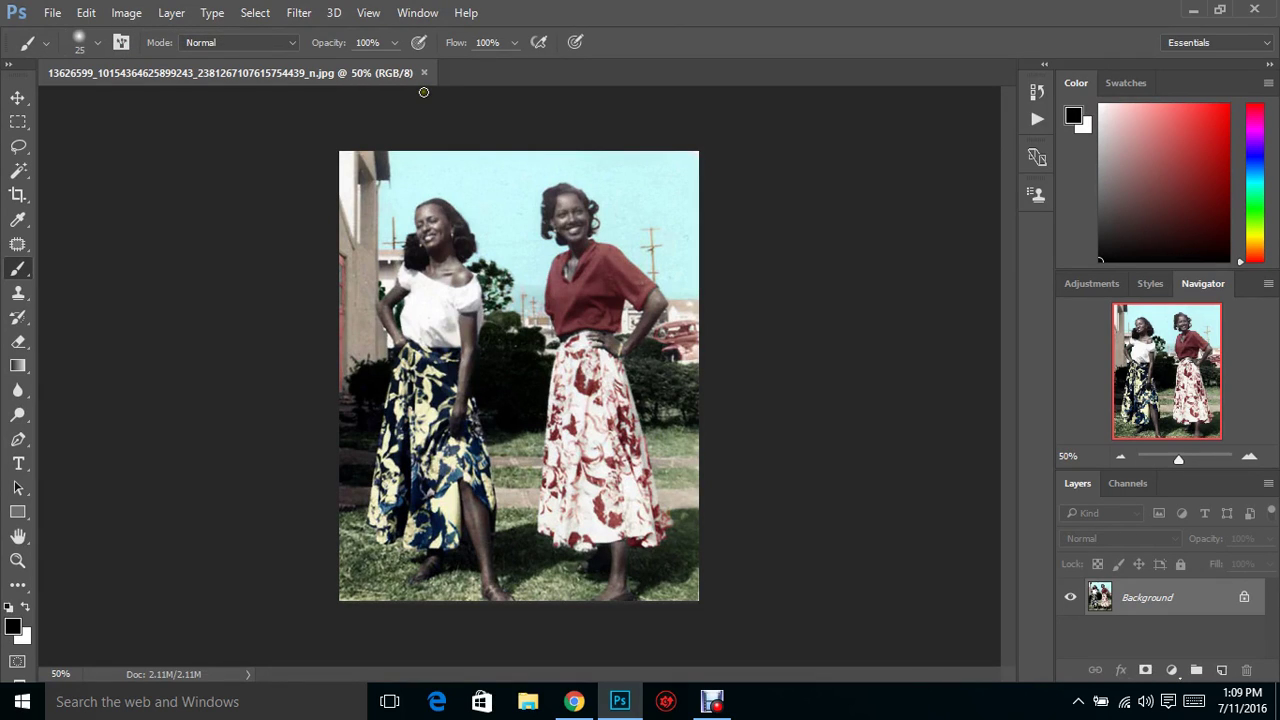
Select the blue sky with the Magic Wand and add the missed sky gap between the tree and the woman in red
click(20, 172)
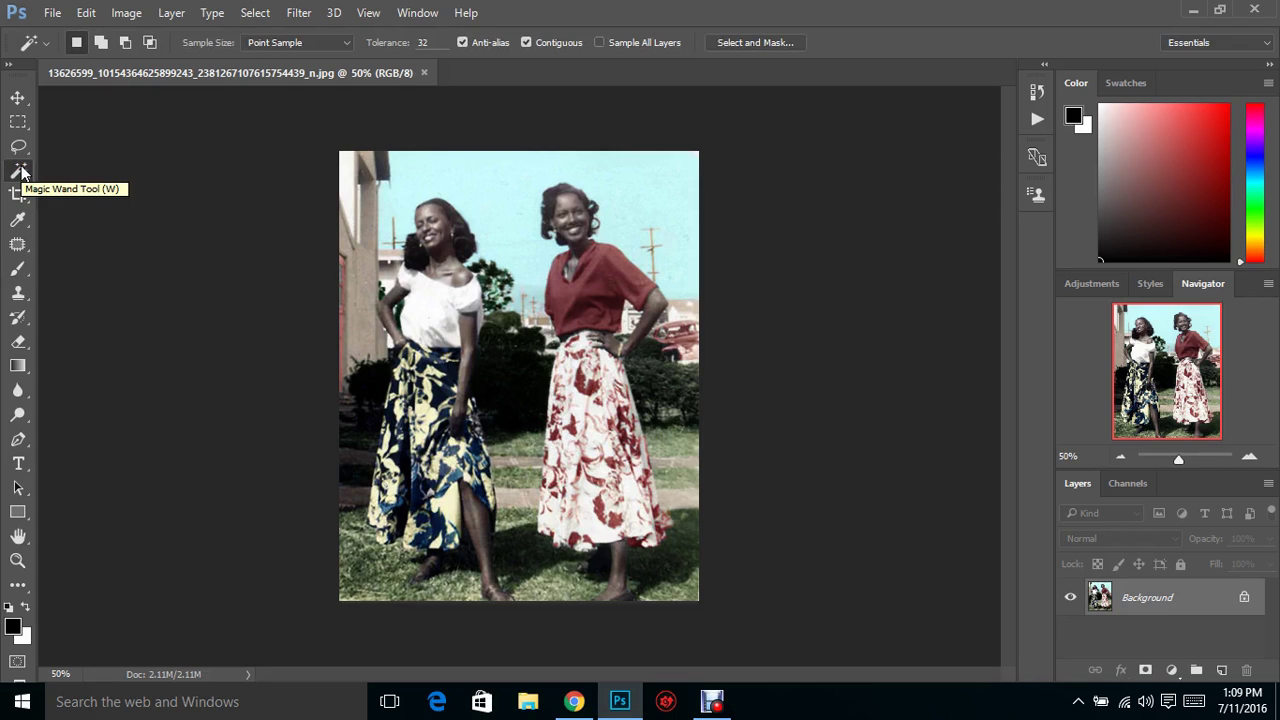
click(442, 182)
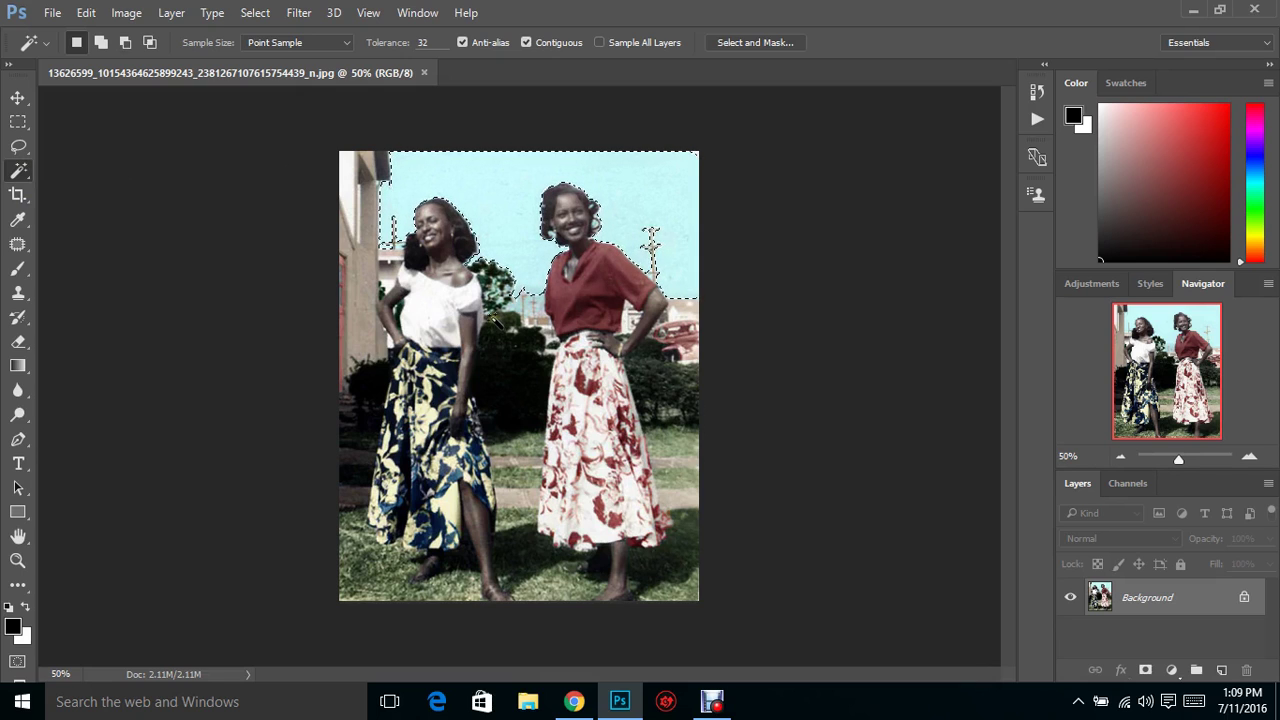
key(shift)
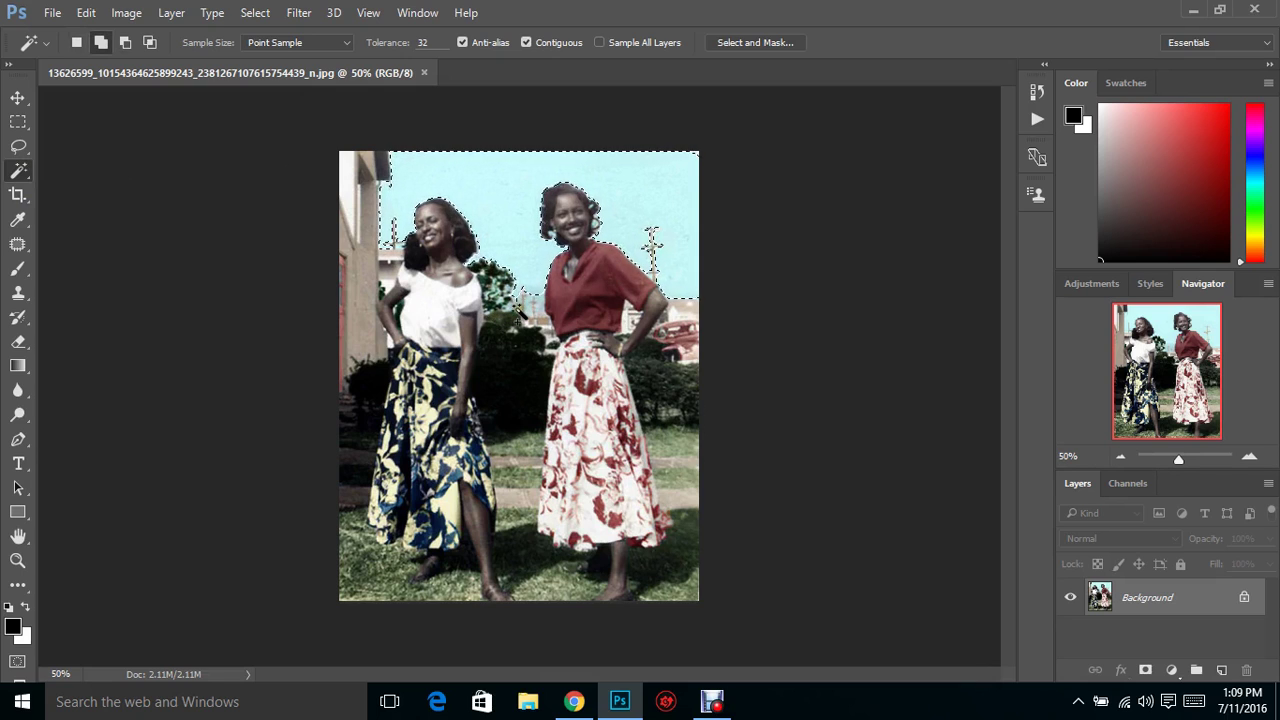
shift+click(526, 305)
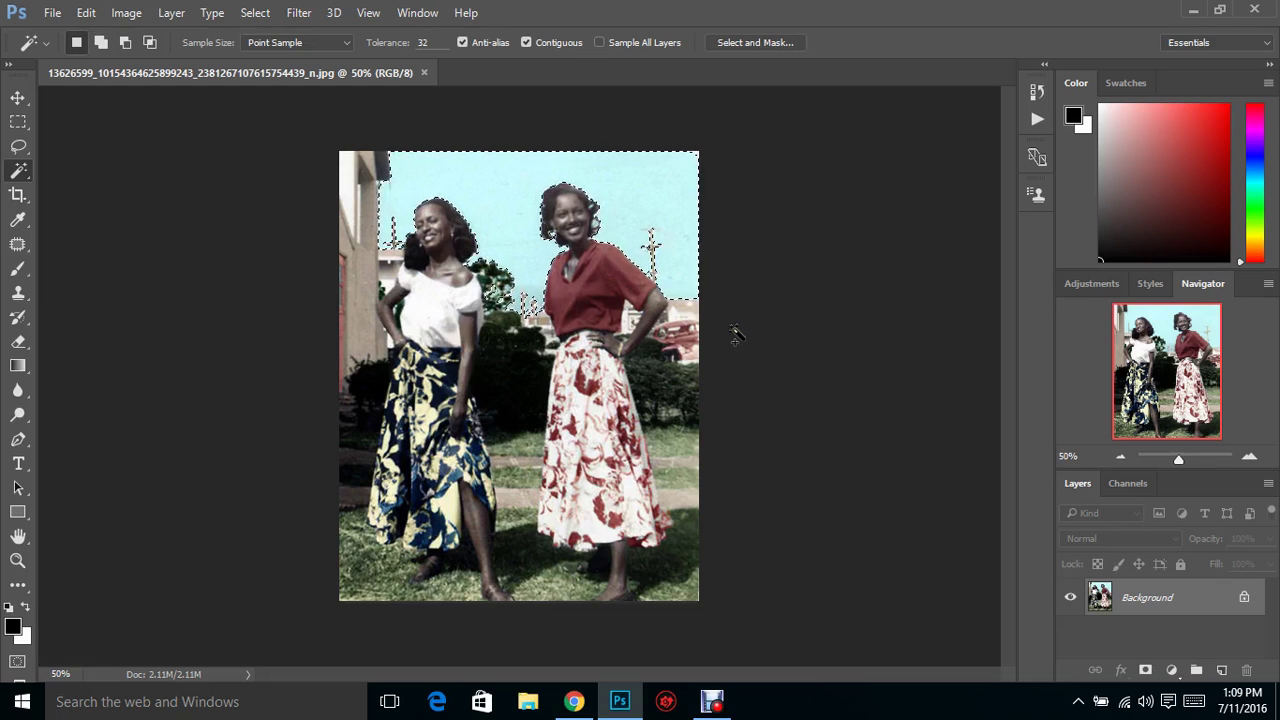
Fill the selected sky with a solid near-white color in Normal mode at 100% opacity
key(shift+F5)
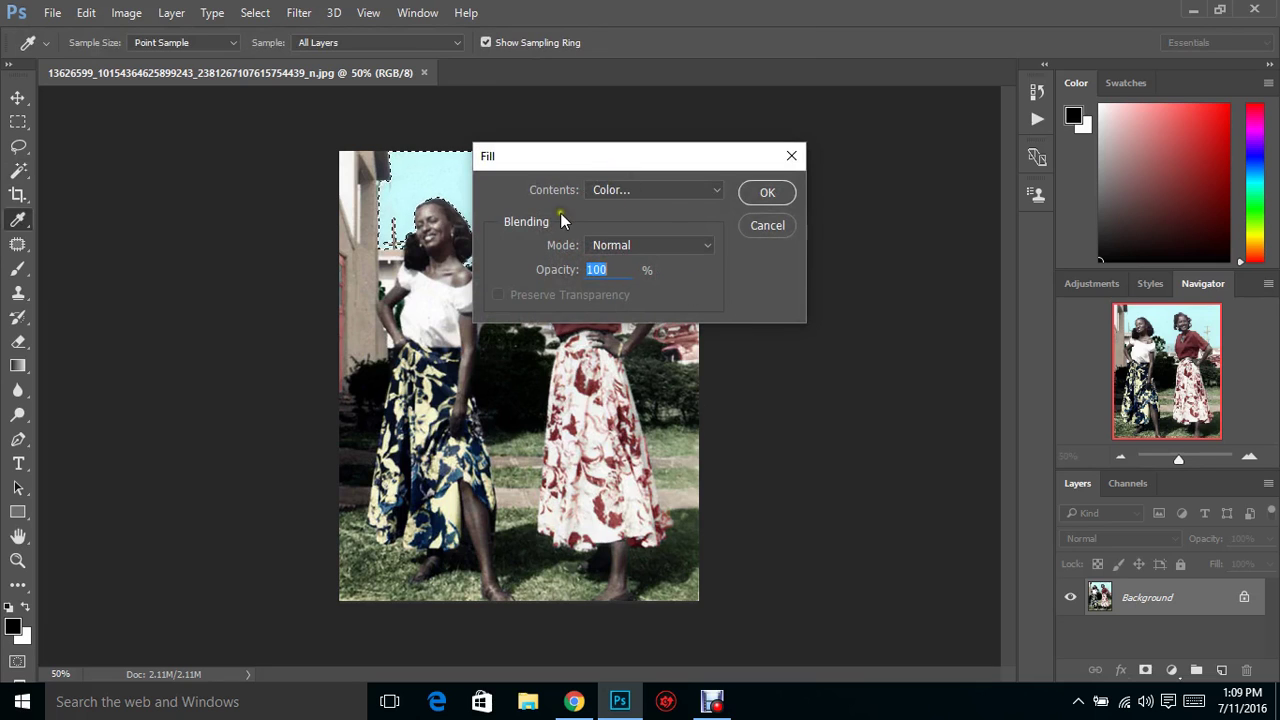
click(651, 191)
click(651, 235)
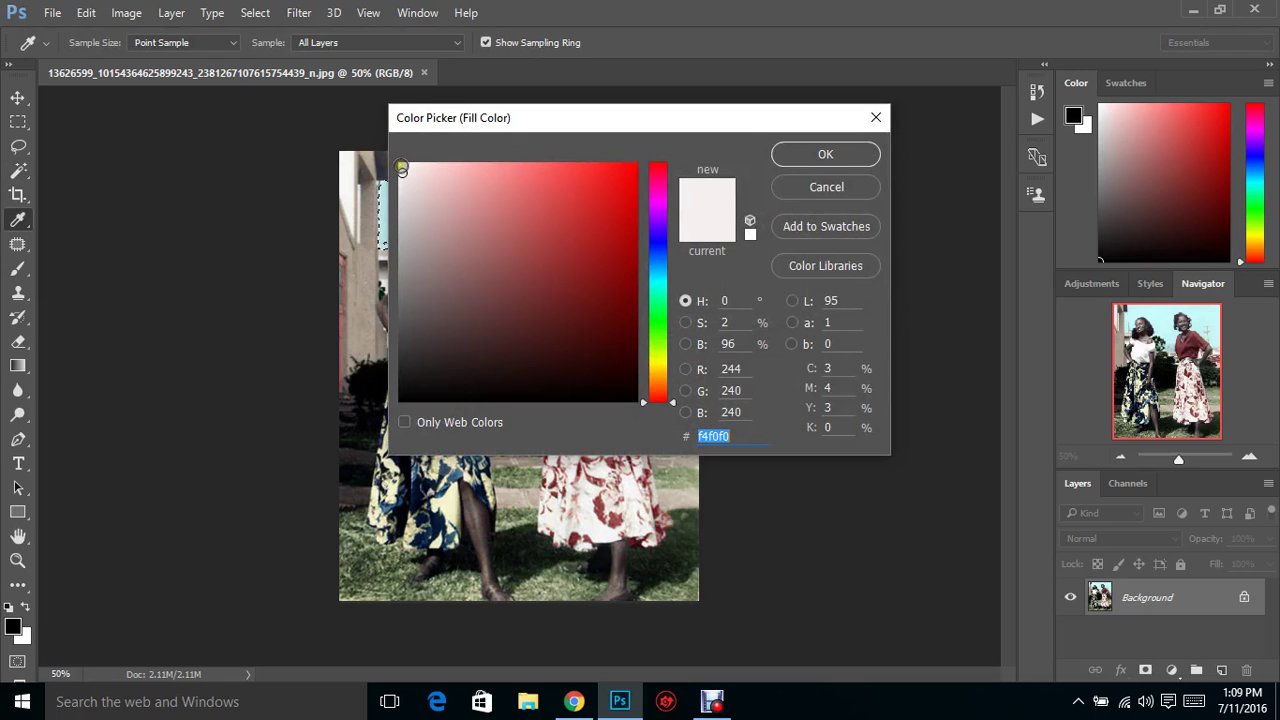
click(823, 152)
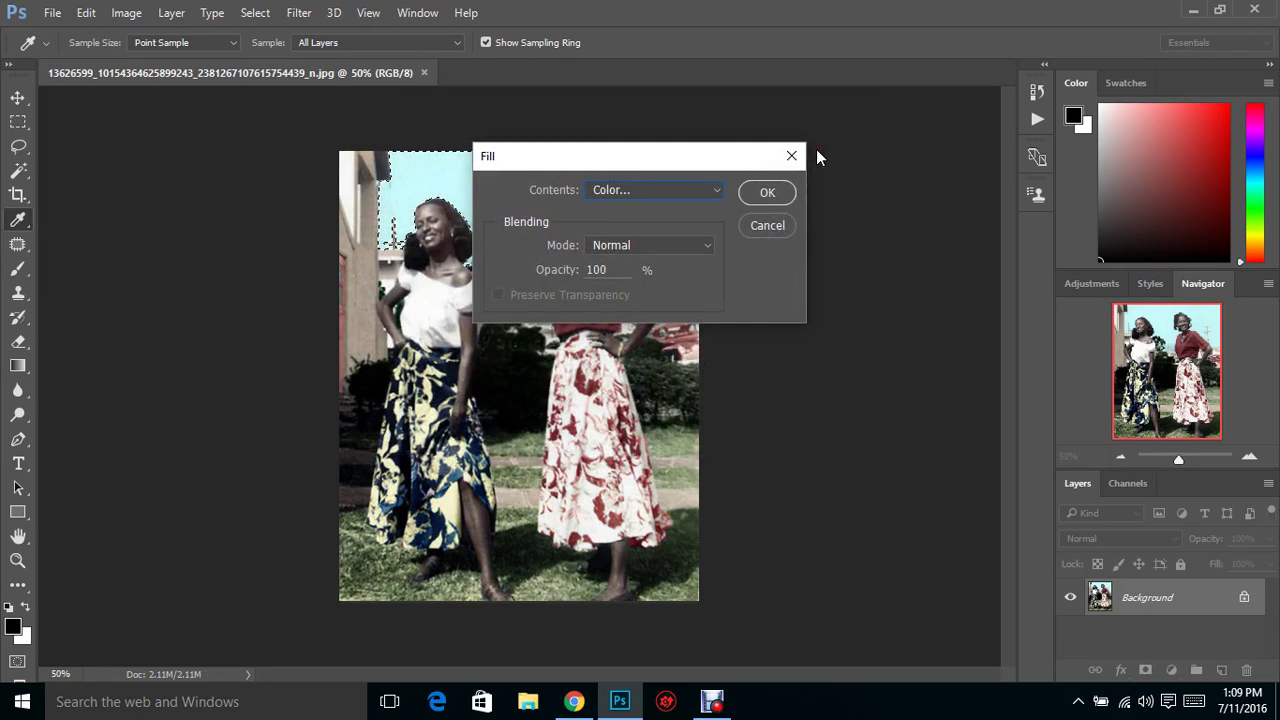
click(765, 192)
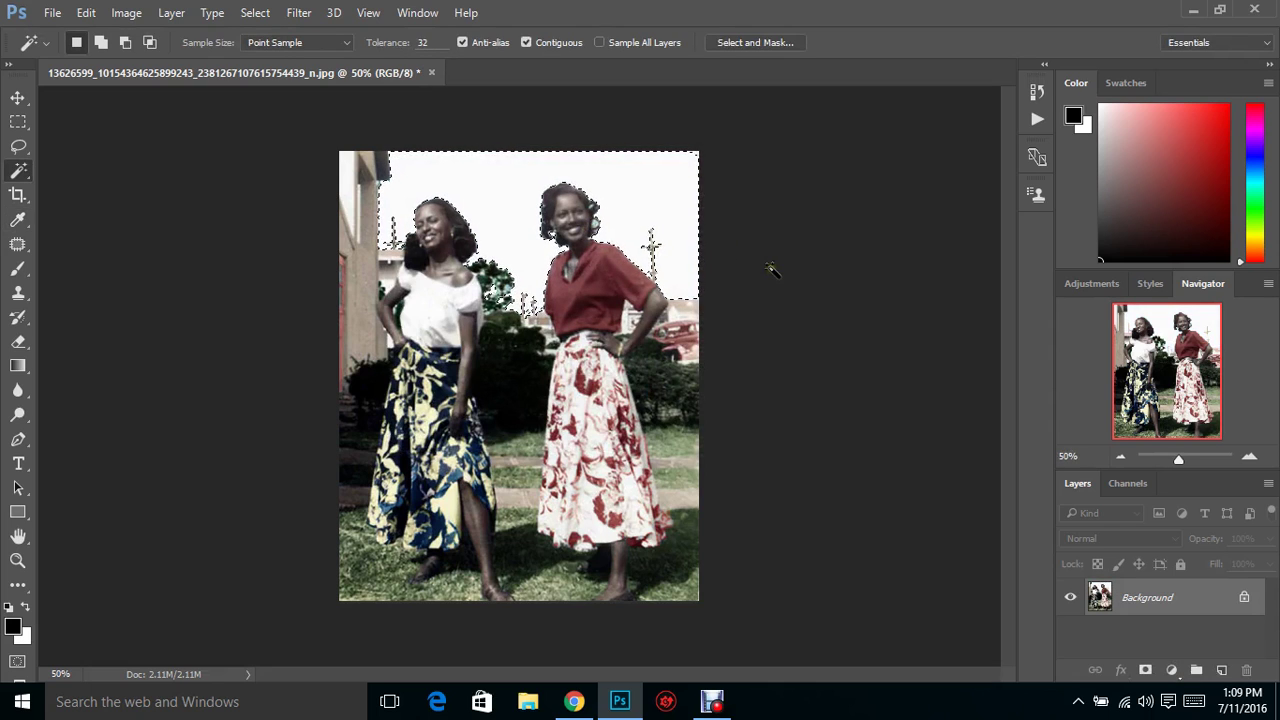
Clear the sky selection and select the leftover blue patches in the right woman's curls and inside the tree
click(1188, 456)
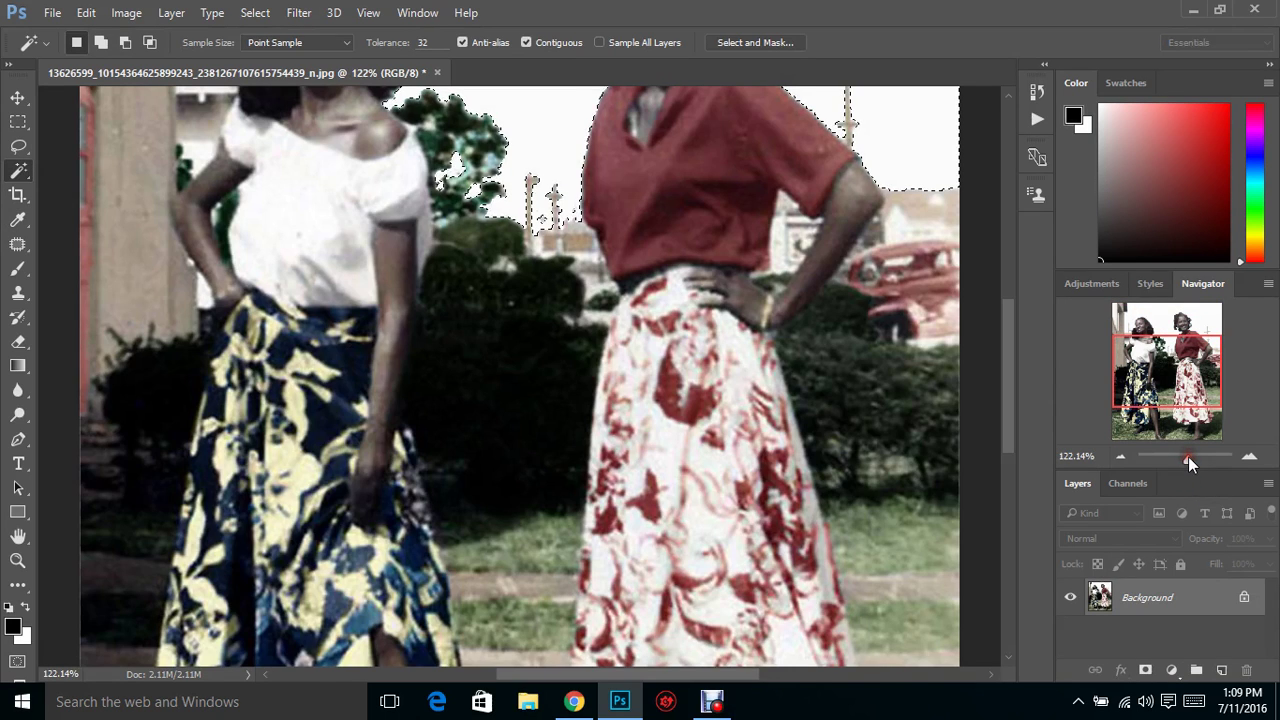
drag(1184, 386, 1192, 365)
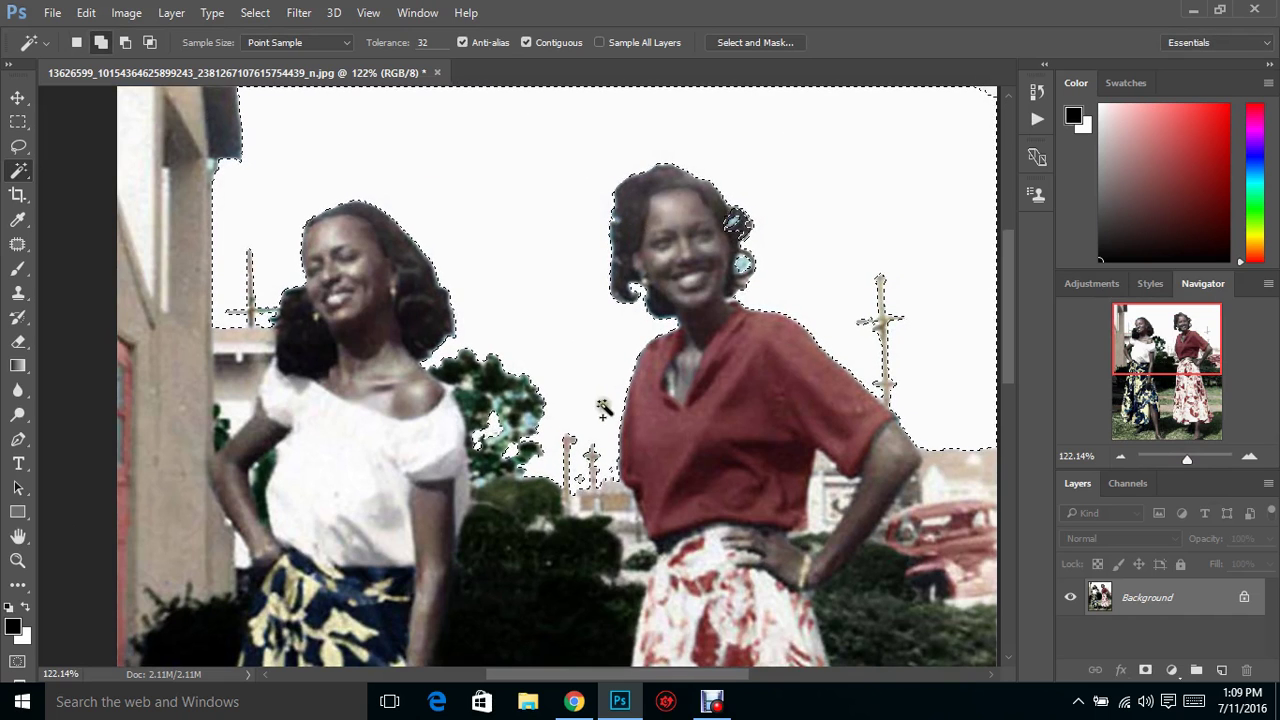
click(256, 13)
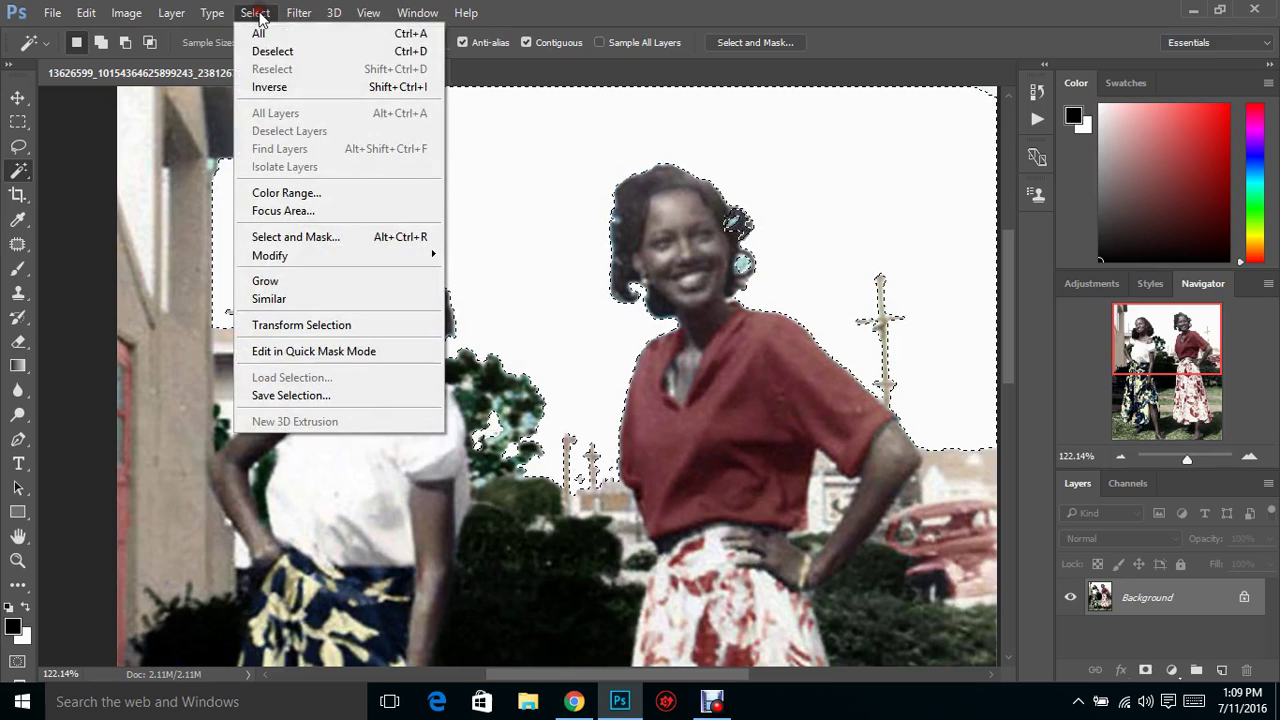
click(277, 51)
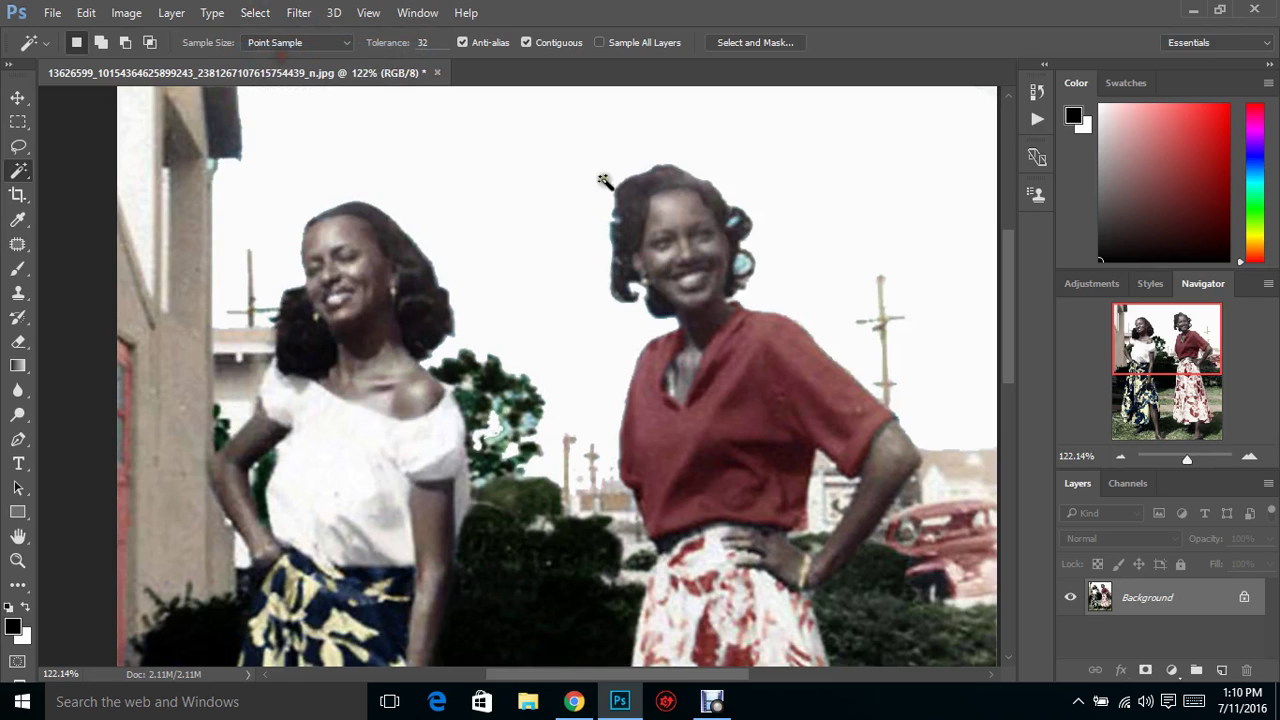
shift+click(741, 262)
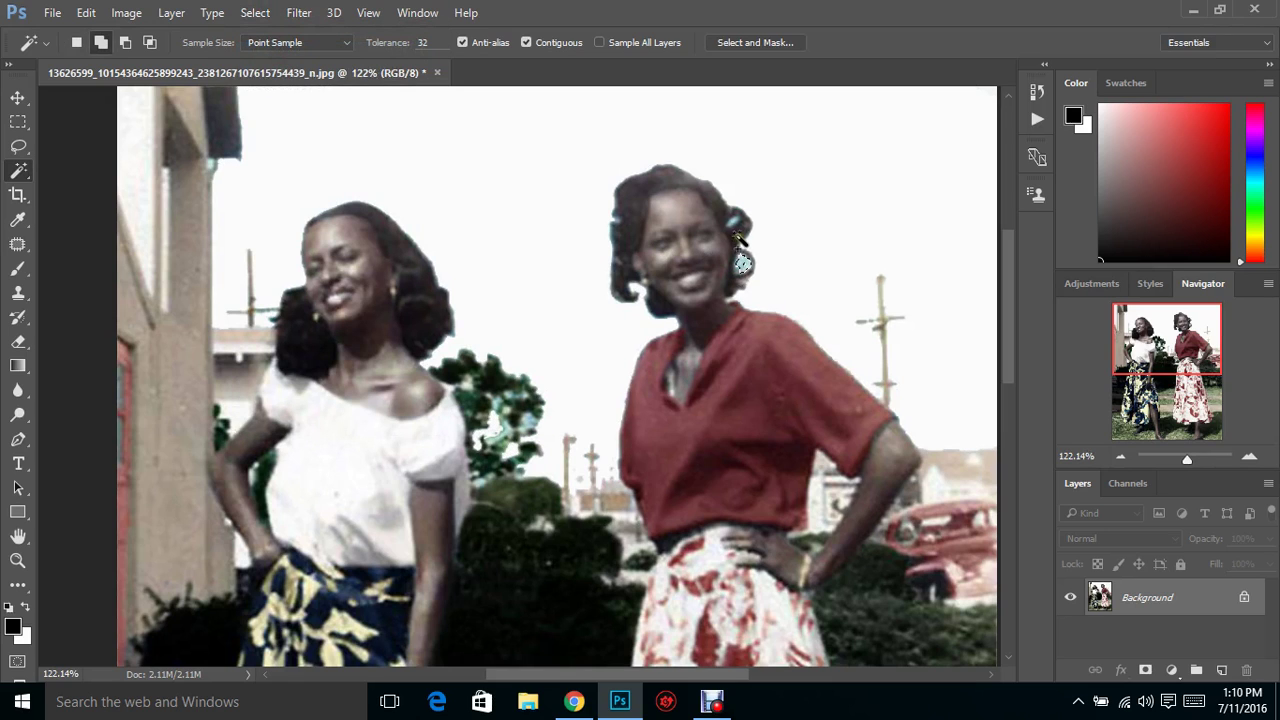
shift+click(734, 222)
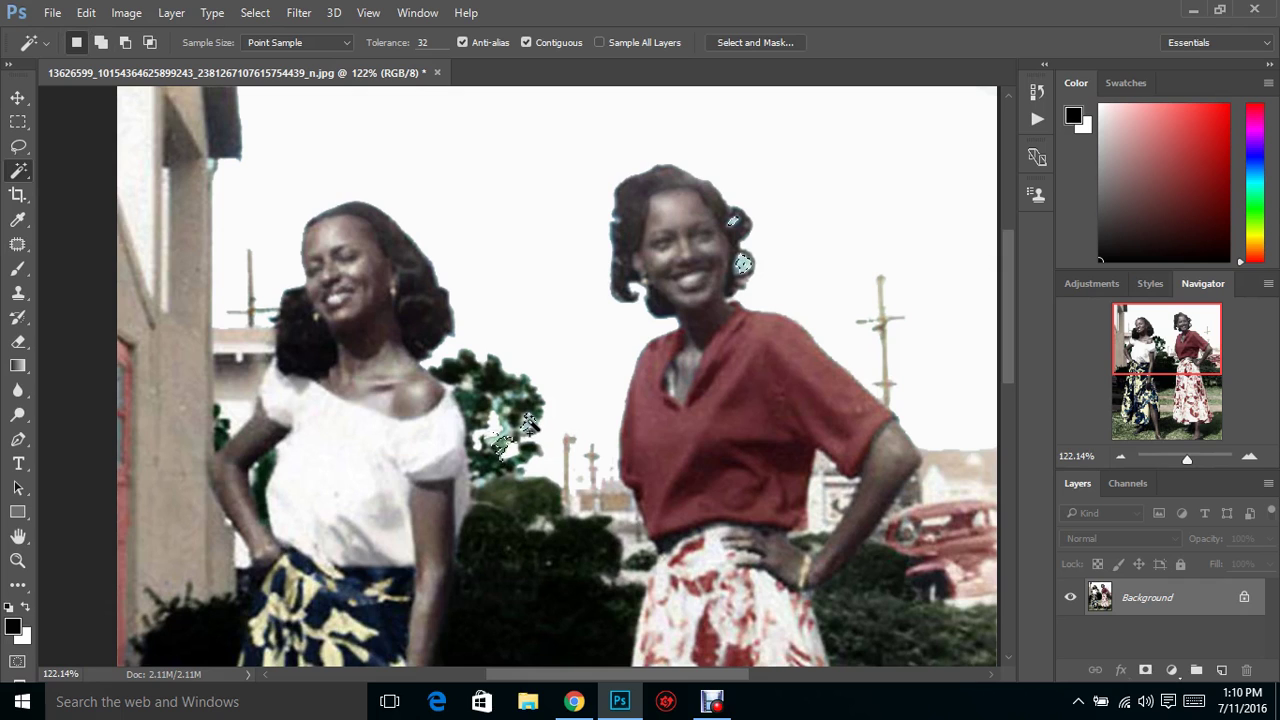
Fill the selected leftover patches with the same near-white color at 100% opacity and deselect them
key(i)
key(shift+F5)
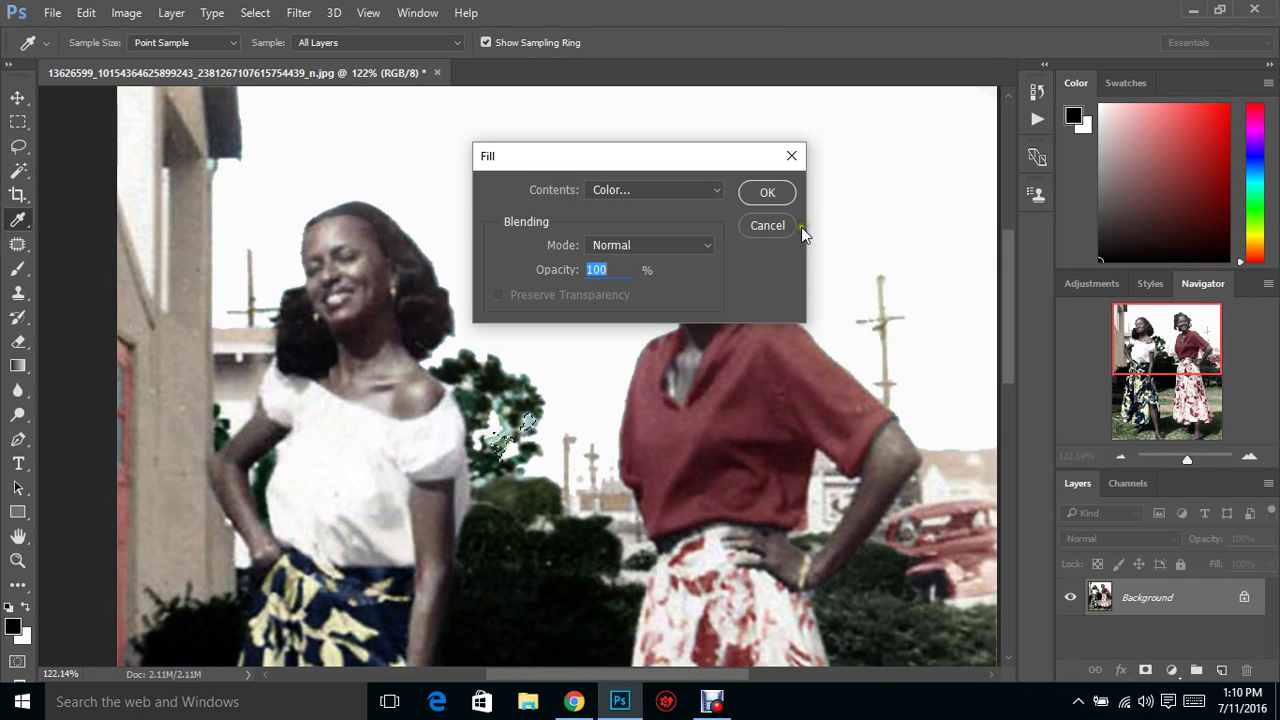
click(766, 190)
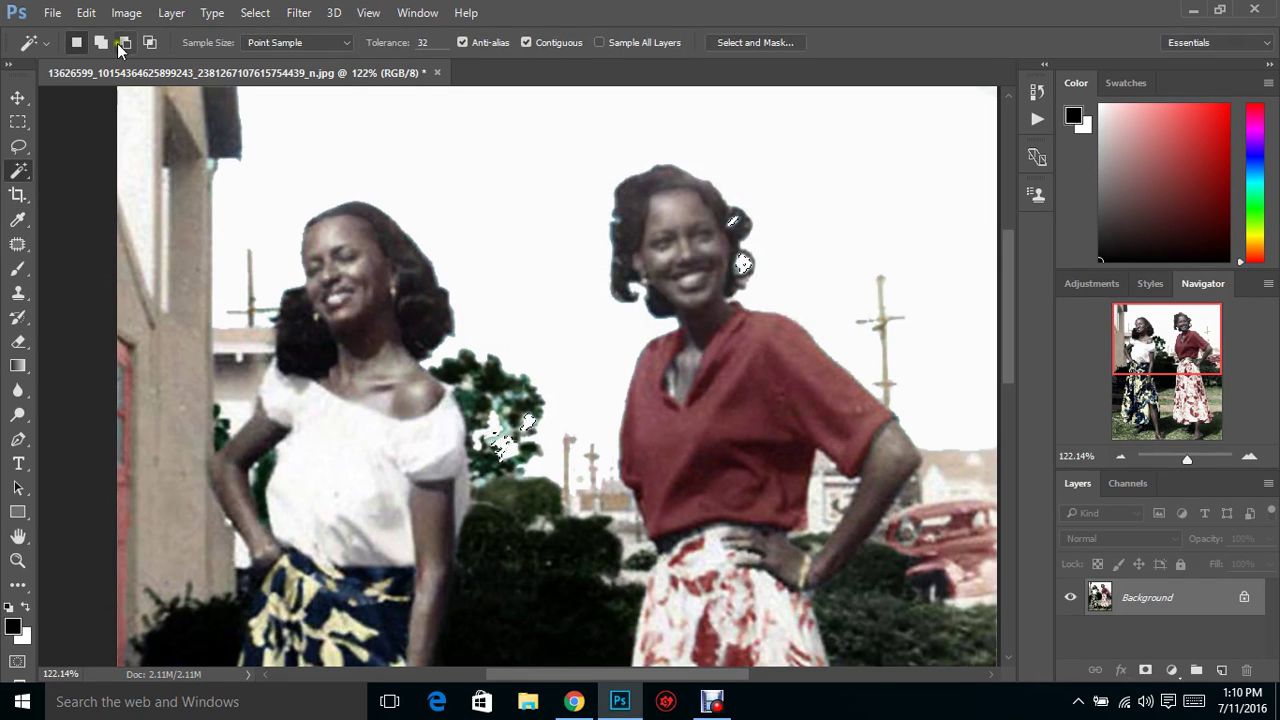
click(298, 12)
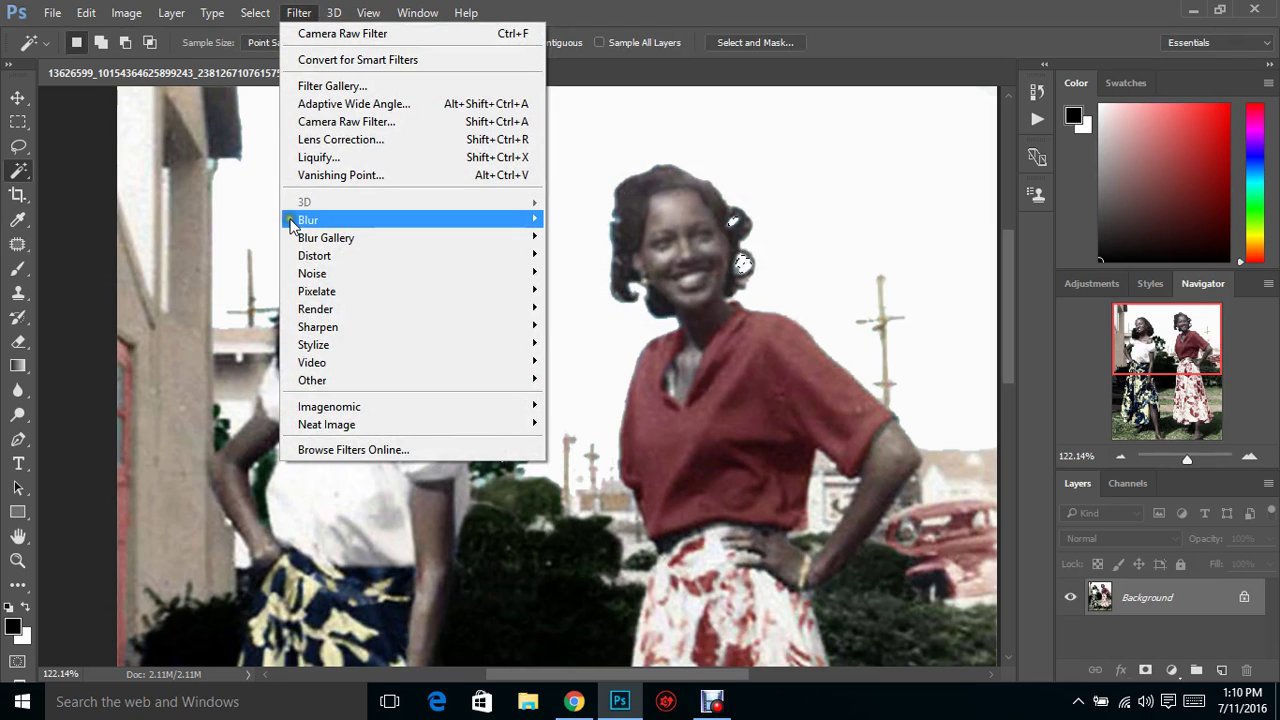
mouse_move(255, 12)
click(266, 52)
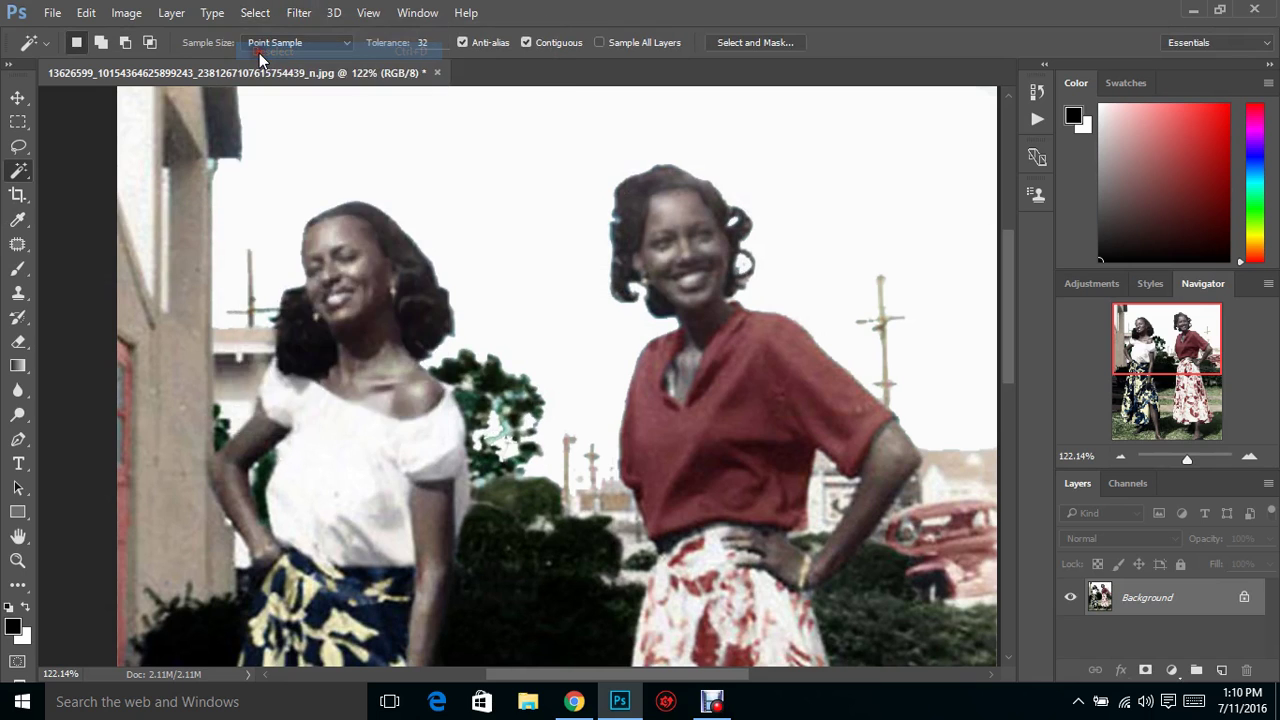
Open Summer-Sky from the 5FabulousSkiesbyJackieJean folder in Downloads and copy it onto the photo of the women as a new layer
drag(1175, 457, 1178, 457)
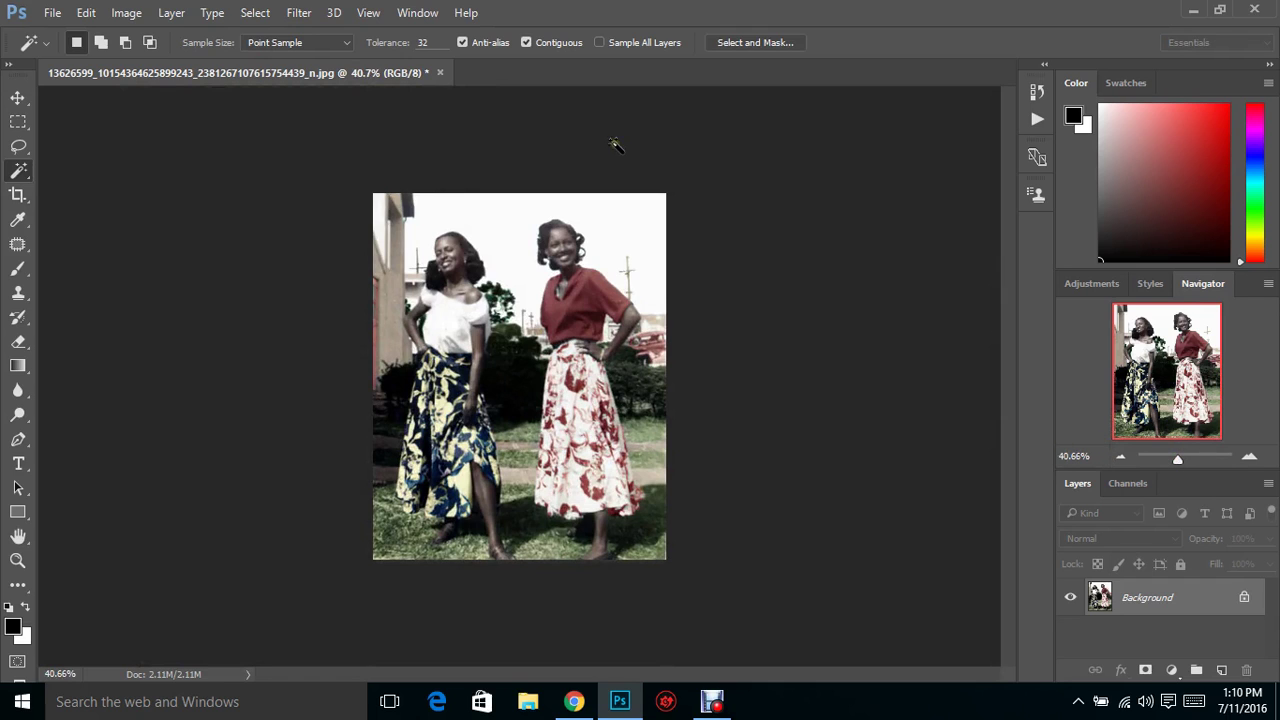
click(52, 12)
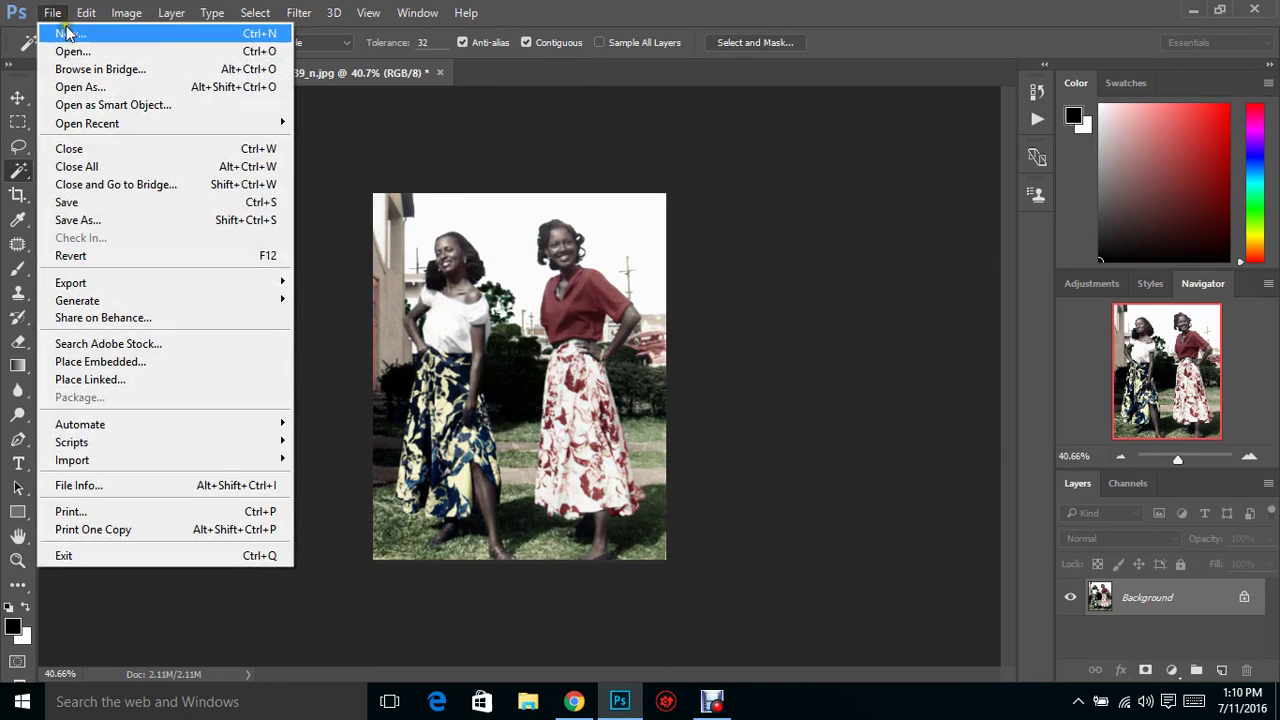
click(78, 47)
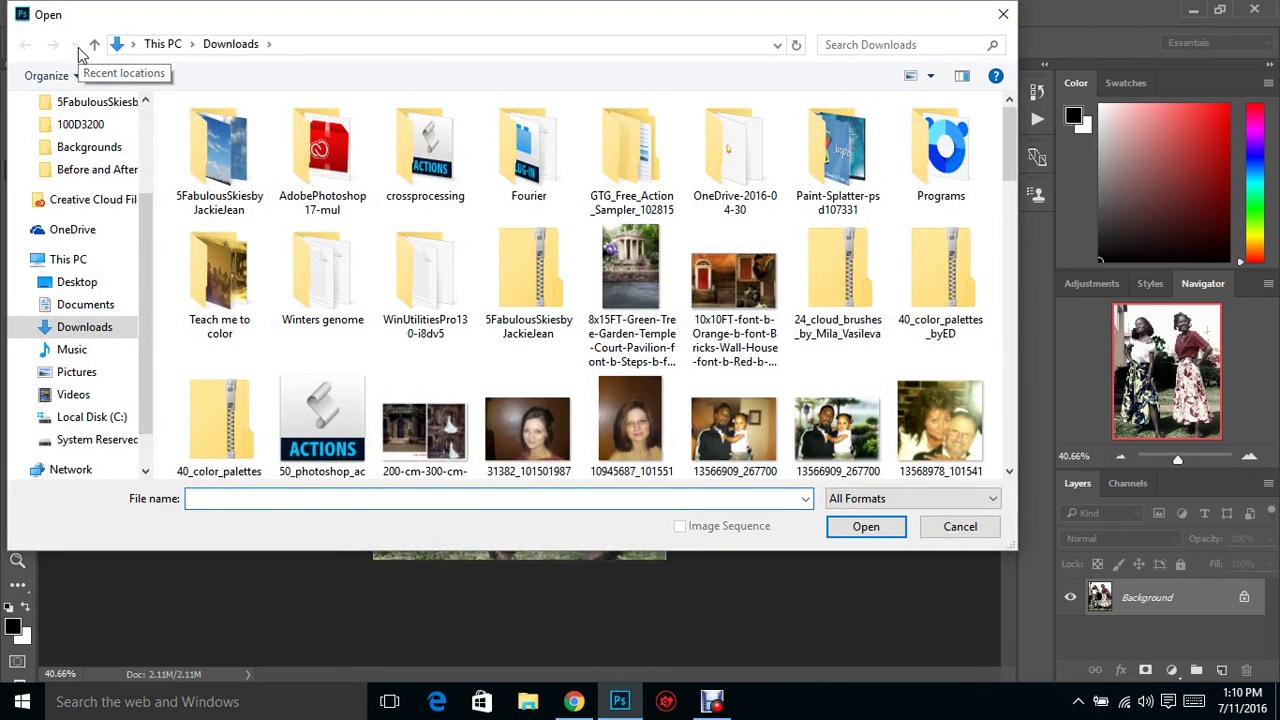
double_click(222, 172)
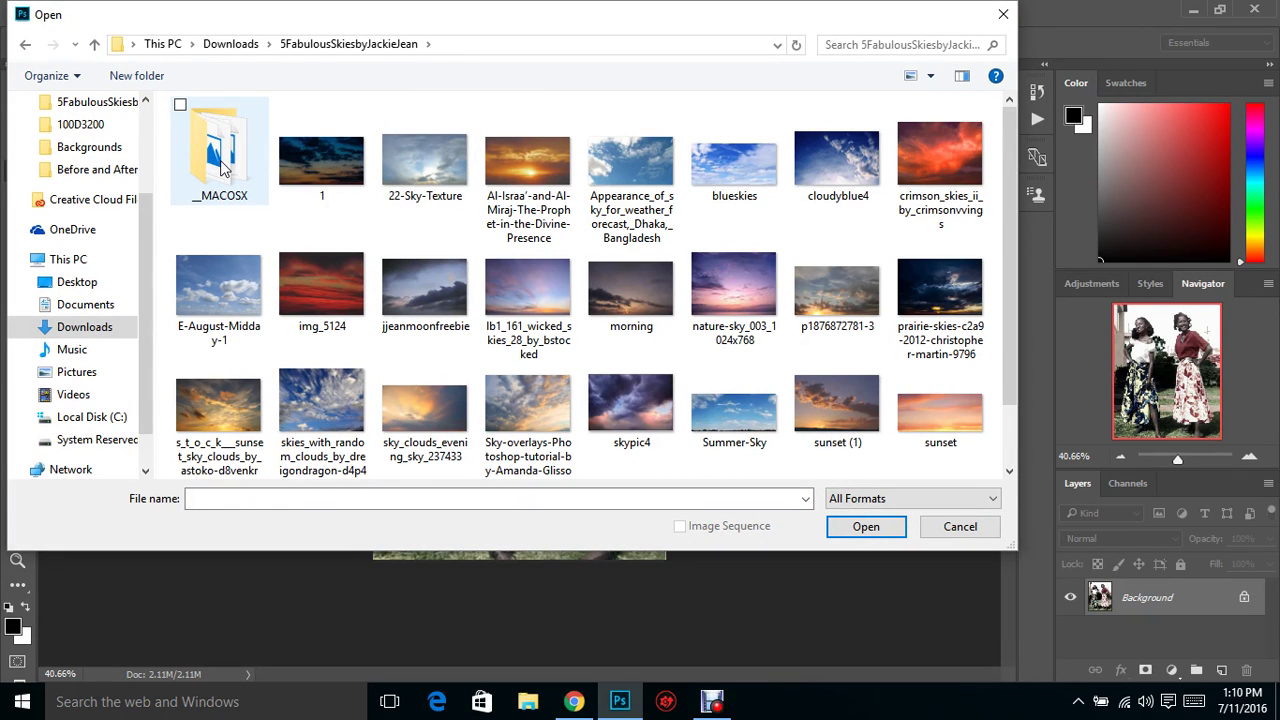
click(1010, 473)
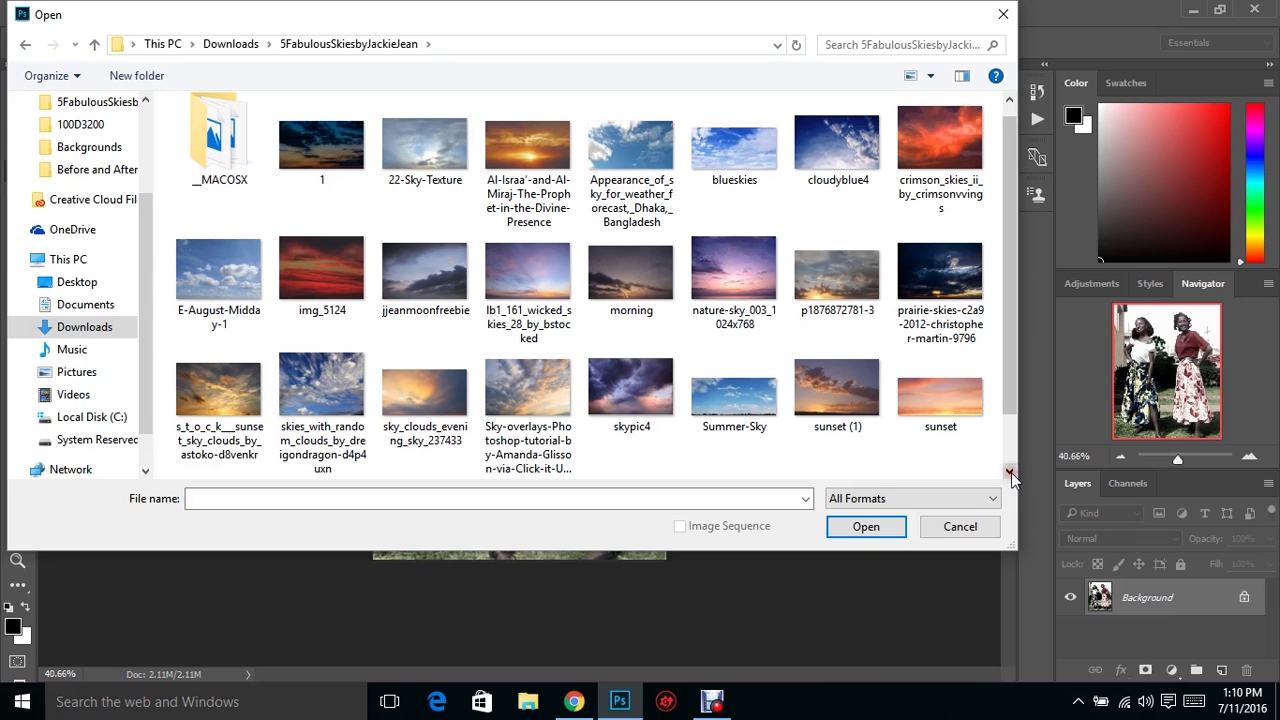
click(1010, 473)
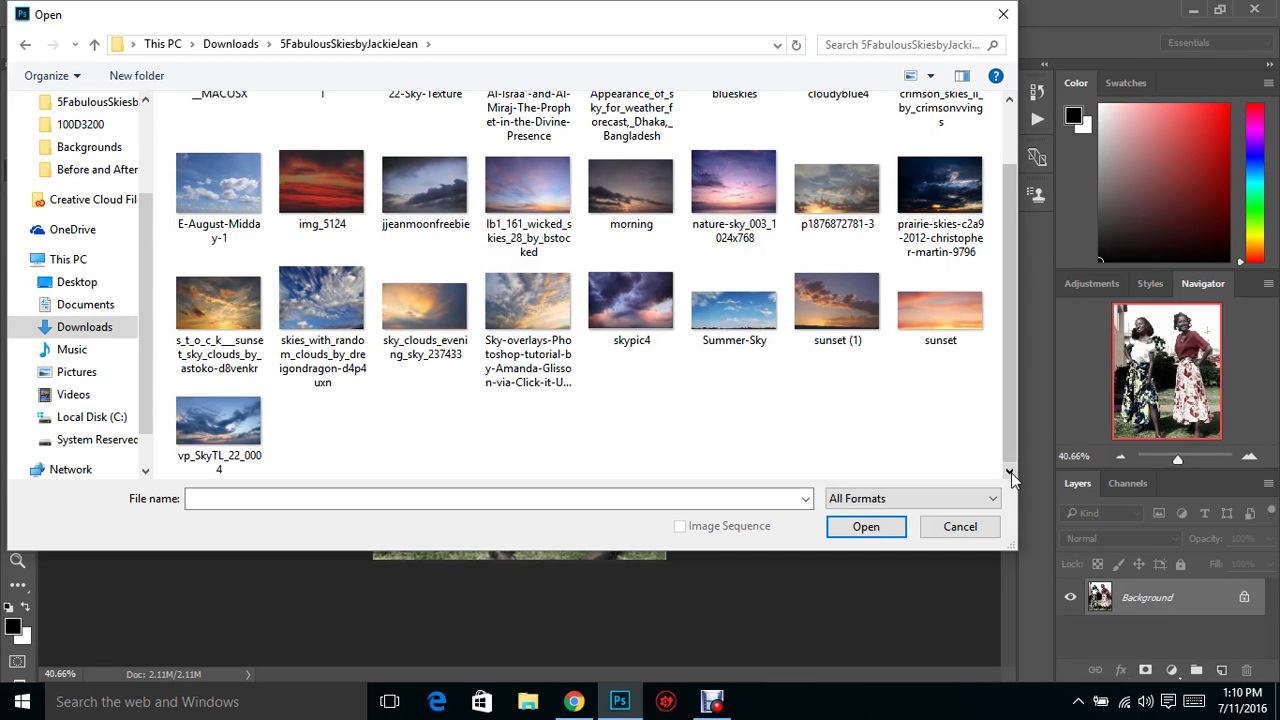
click(734, 305)
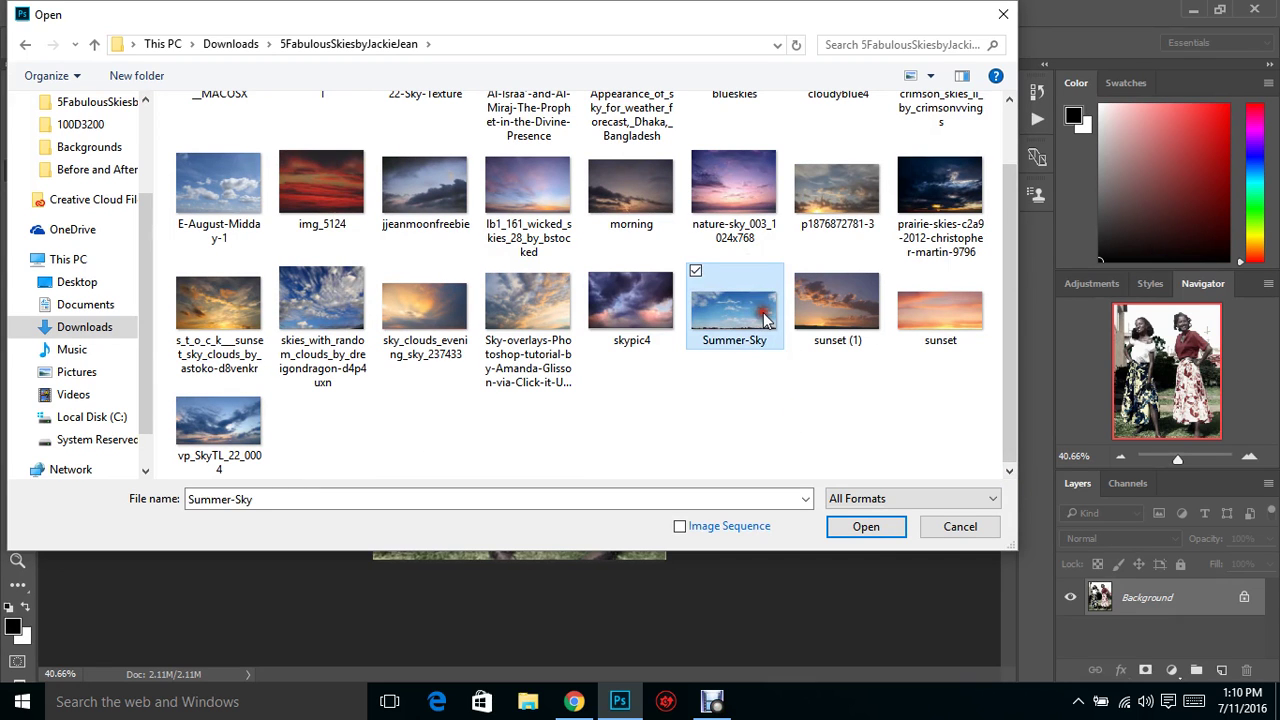
click(870, 534)
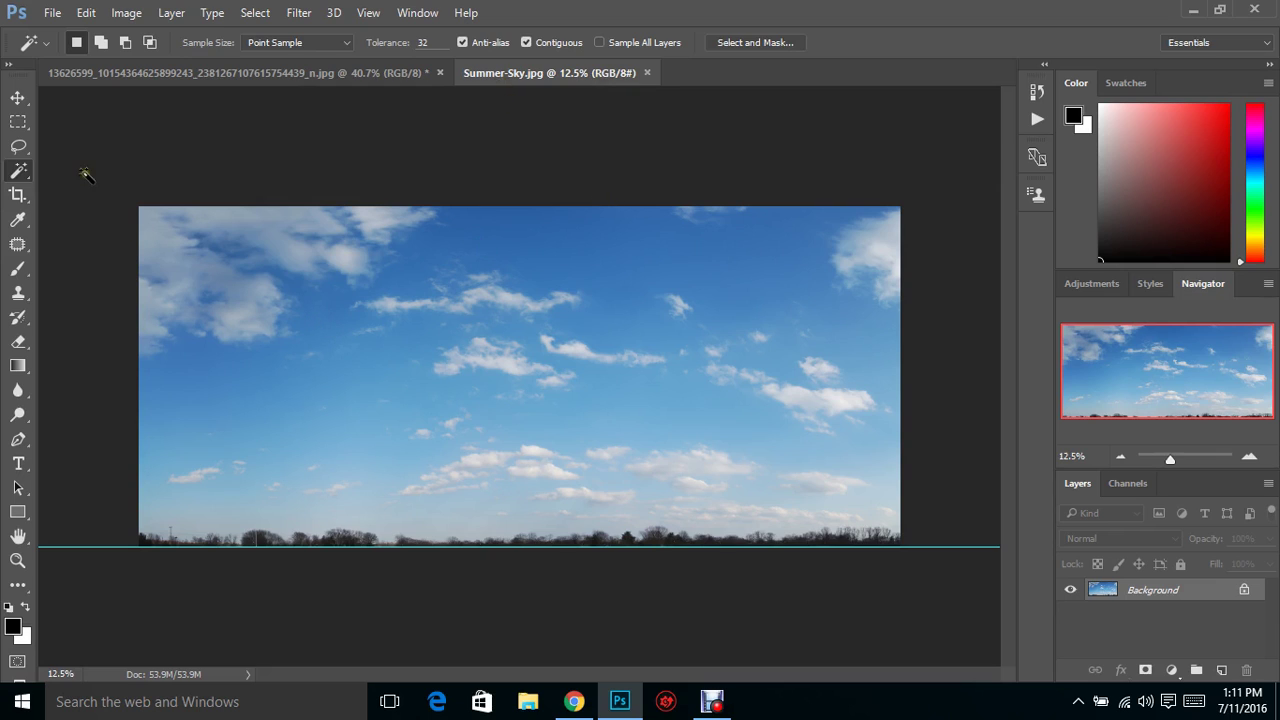
click(18, 98)
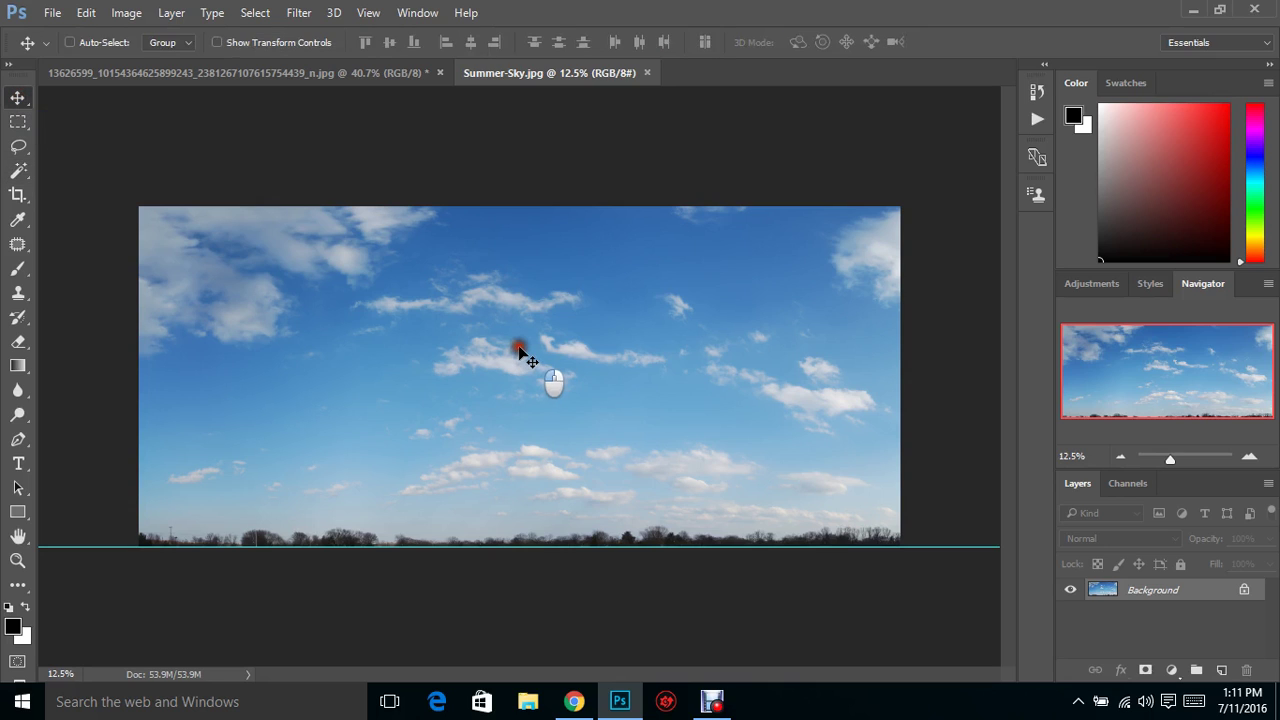
drag(519, 348, 494, 294)
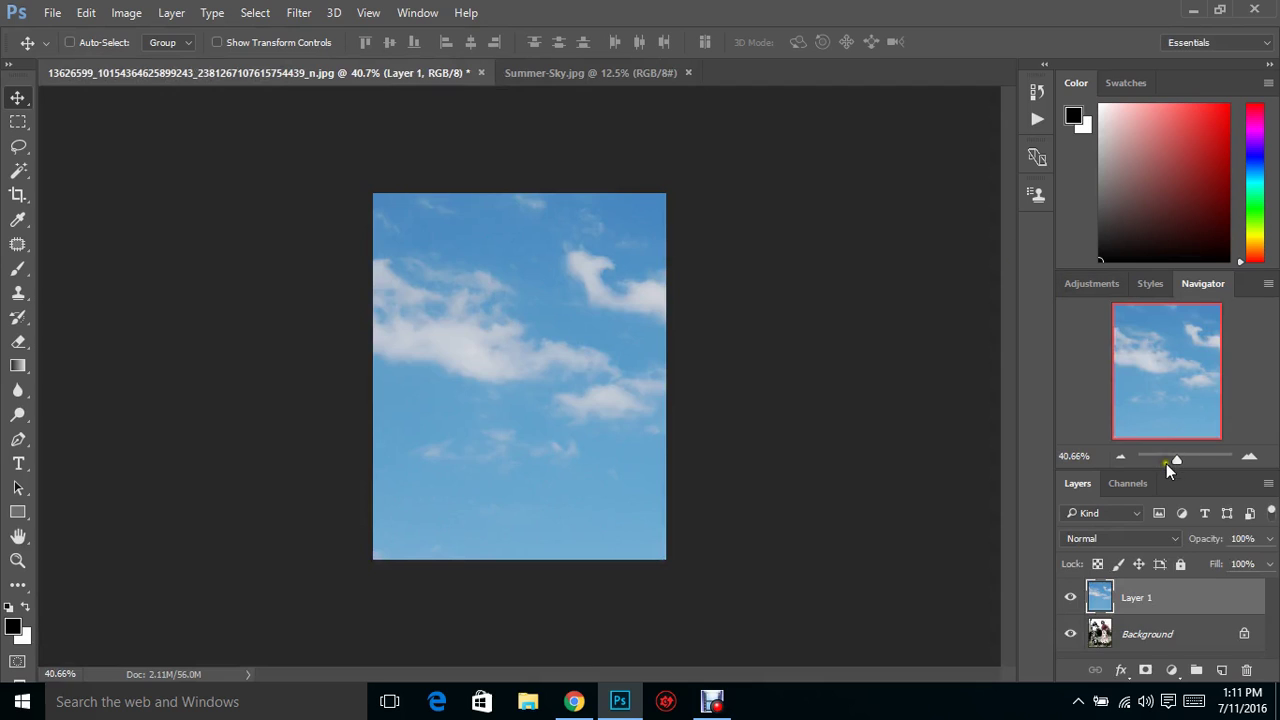
Scale the sky layer down to about 20% and position it over the upper half of the photo
drag(1166, 462, 1170, 455)
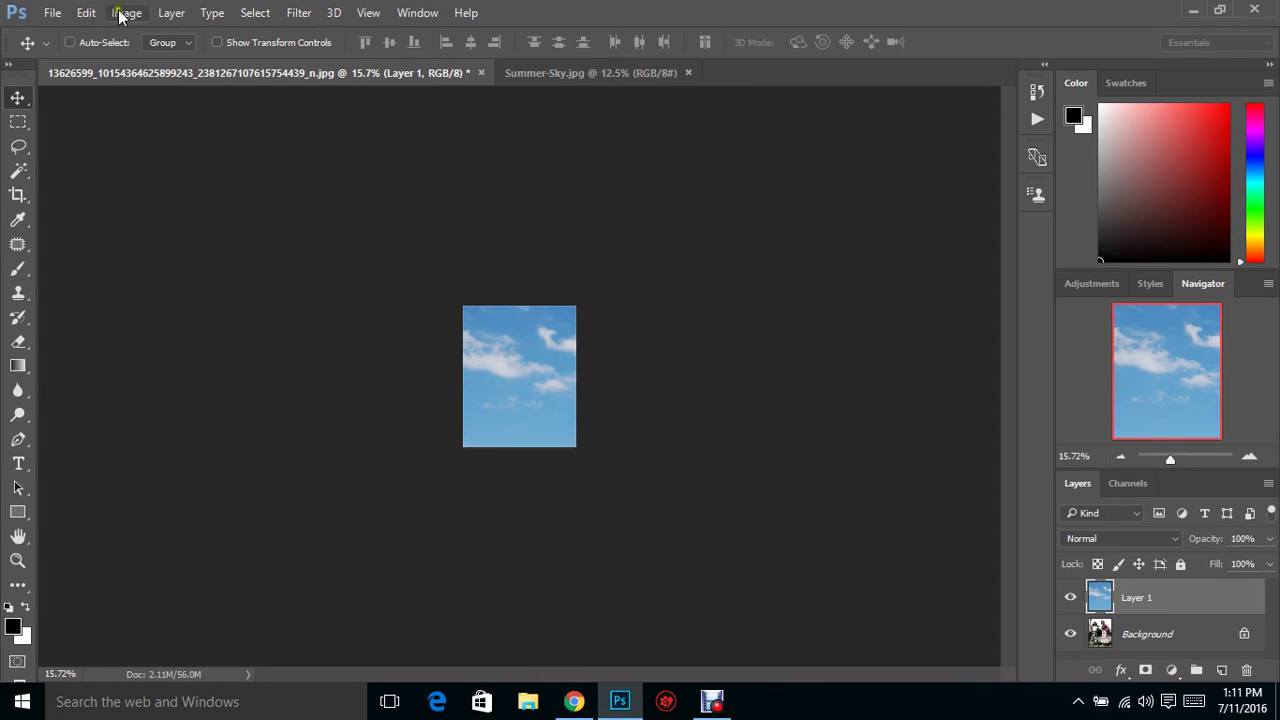
click(86, 12)
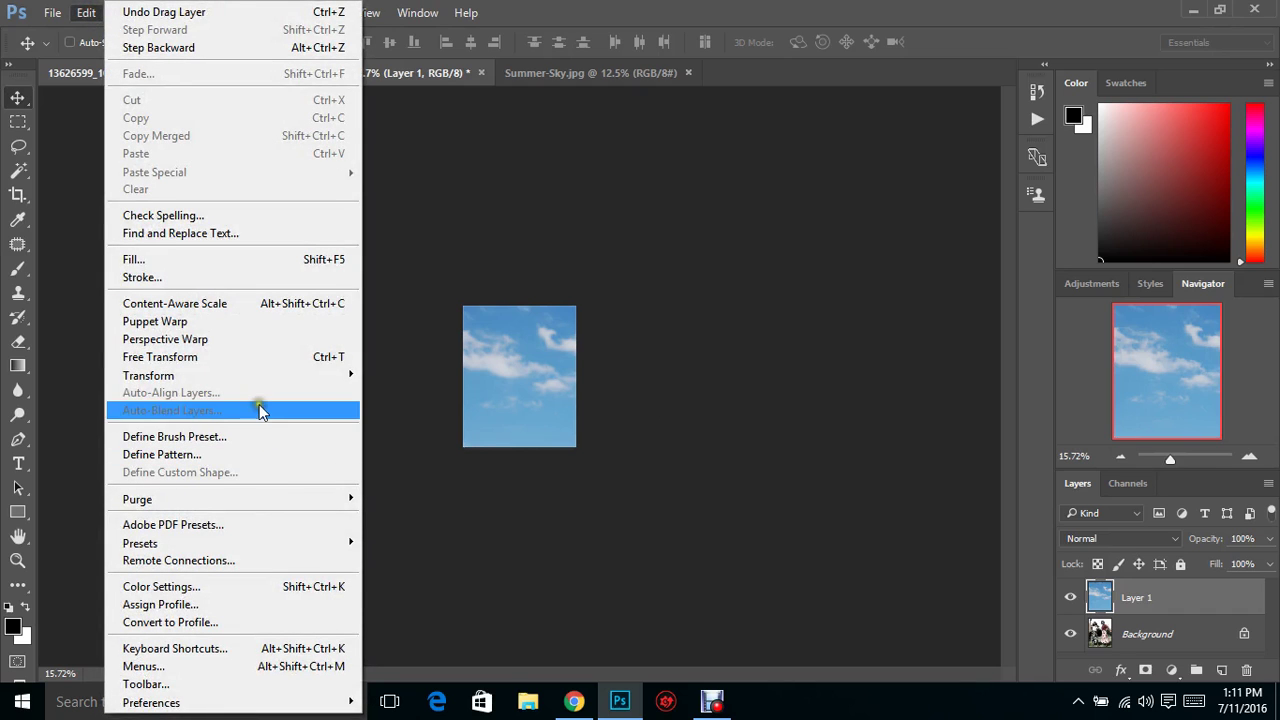
mouse_move(254, 382)
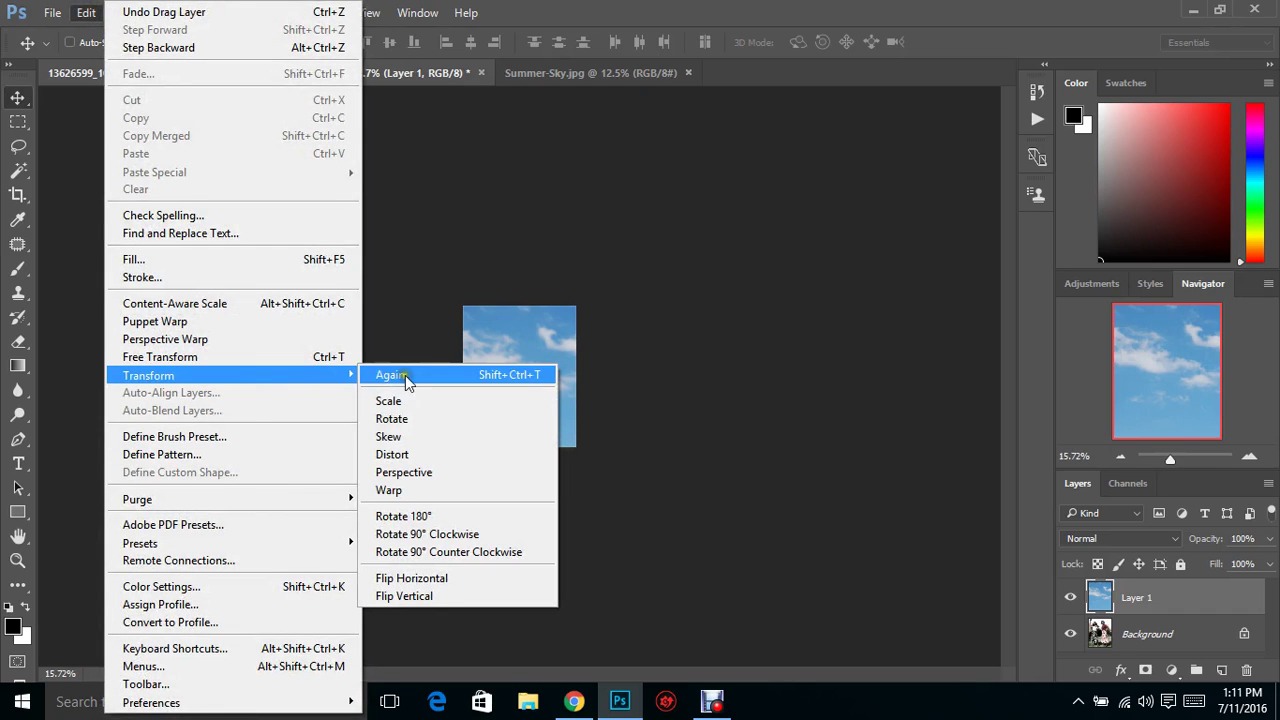
click(426, 398)
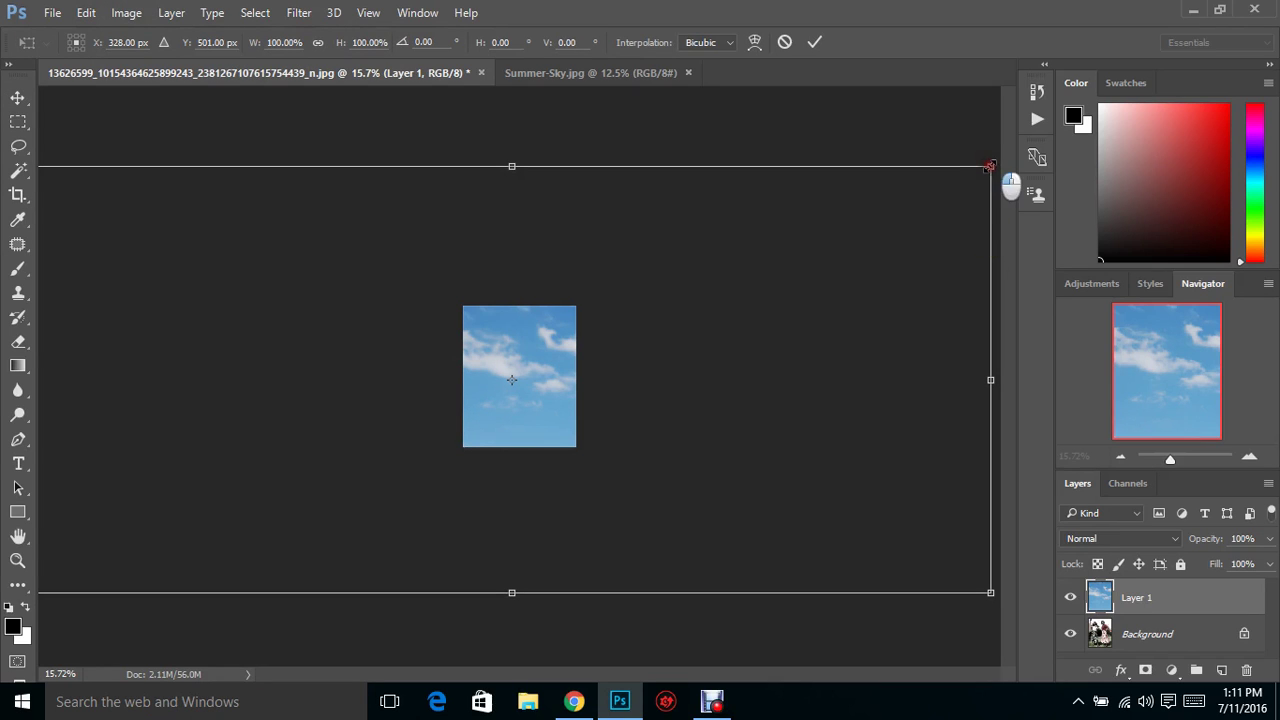
drag(989, 166, 330, 332)
drag(276, 350, 233, 364)
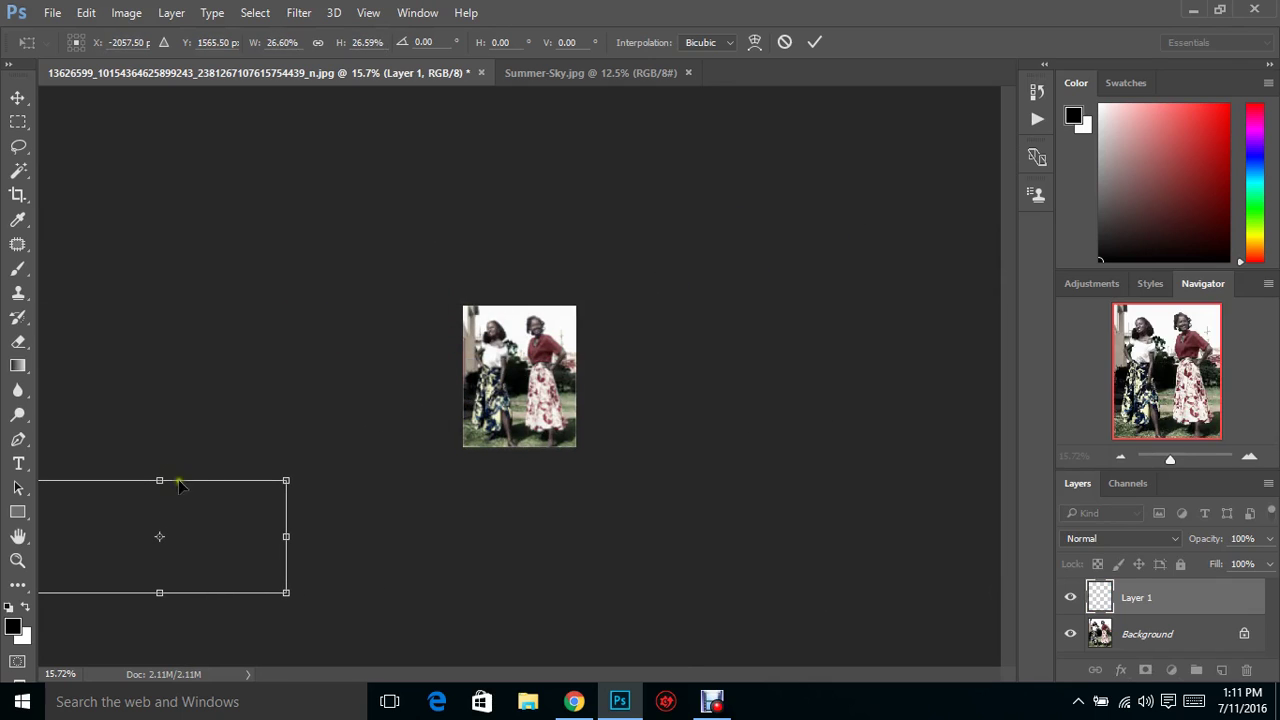
drag(145, 527, 519, 350)
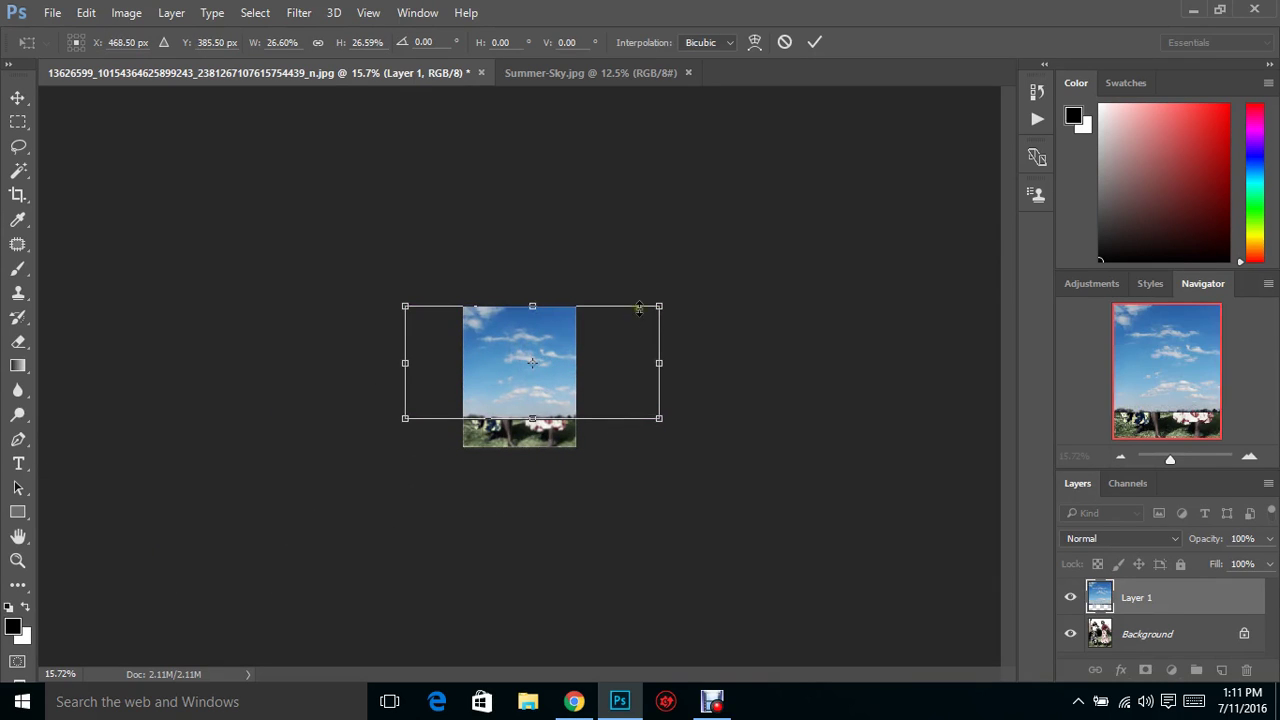
drag(657, 305, 561, 334)
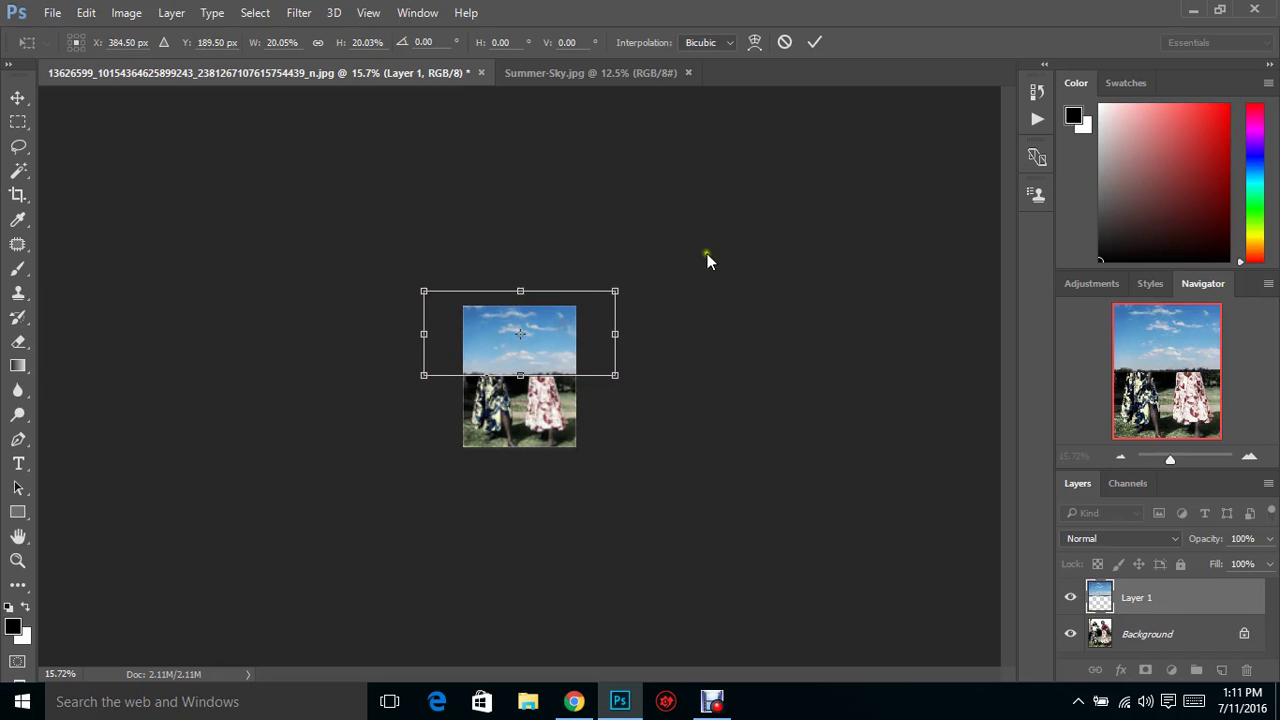
click(818, 42)
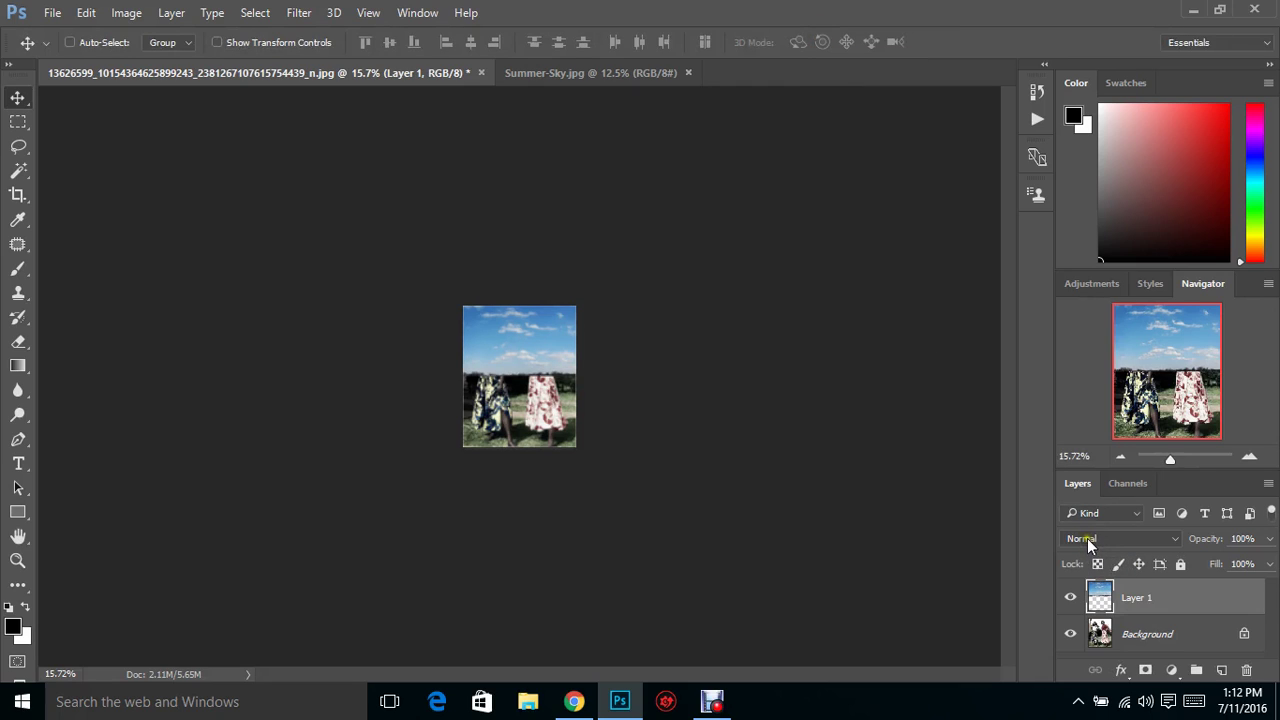
Set the sky layer's blend mode to Multiply
click(1088, 540)
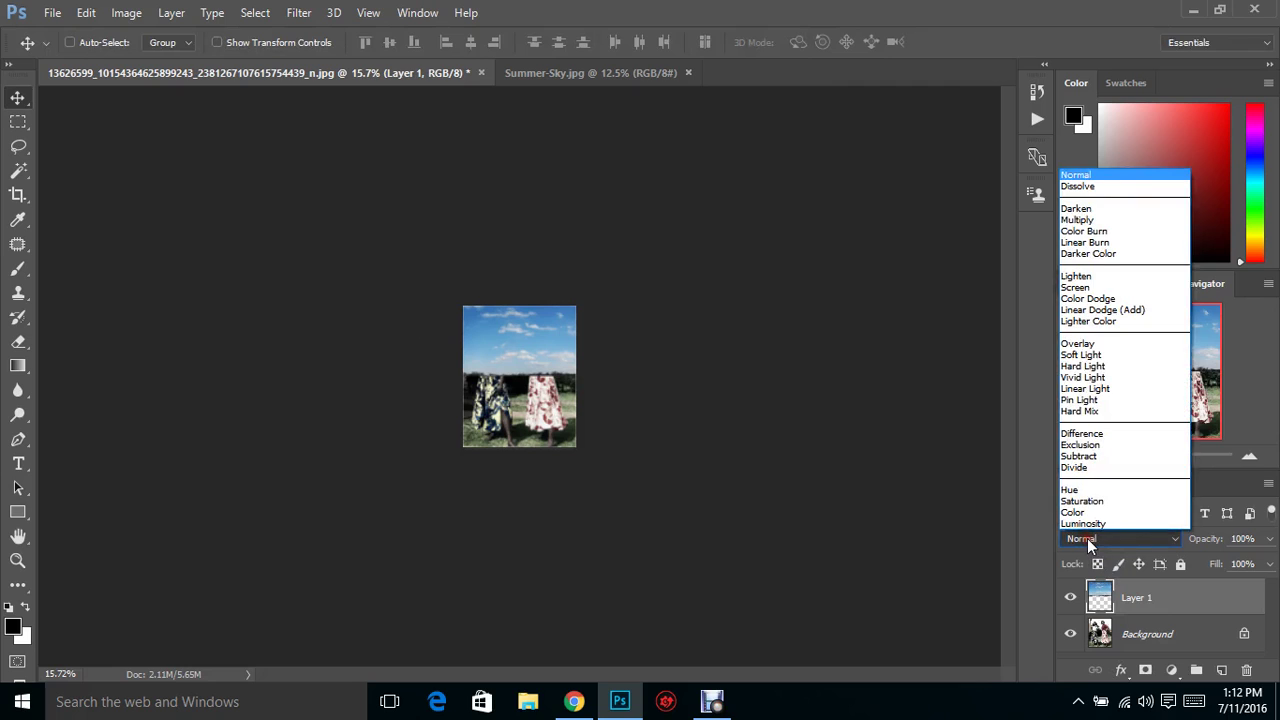
click(1094, 220)
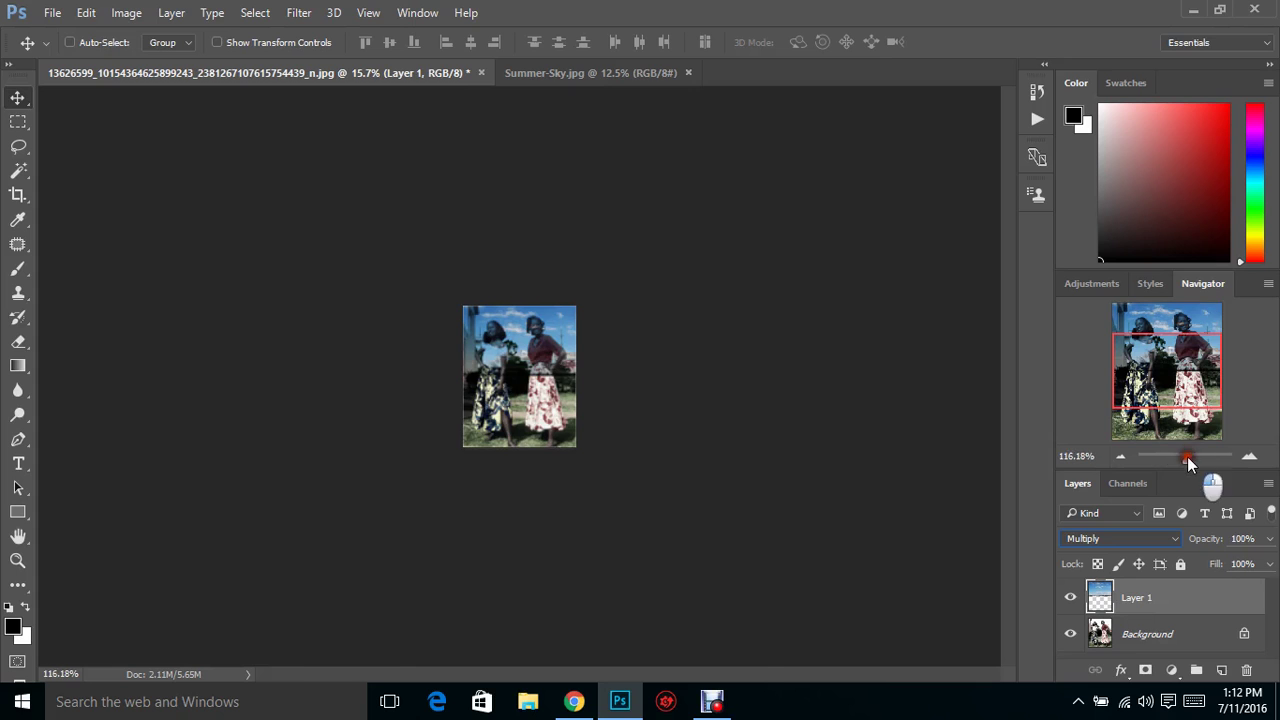
drag(1187, 456, 1180, 455)
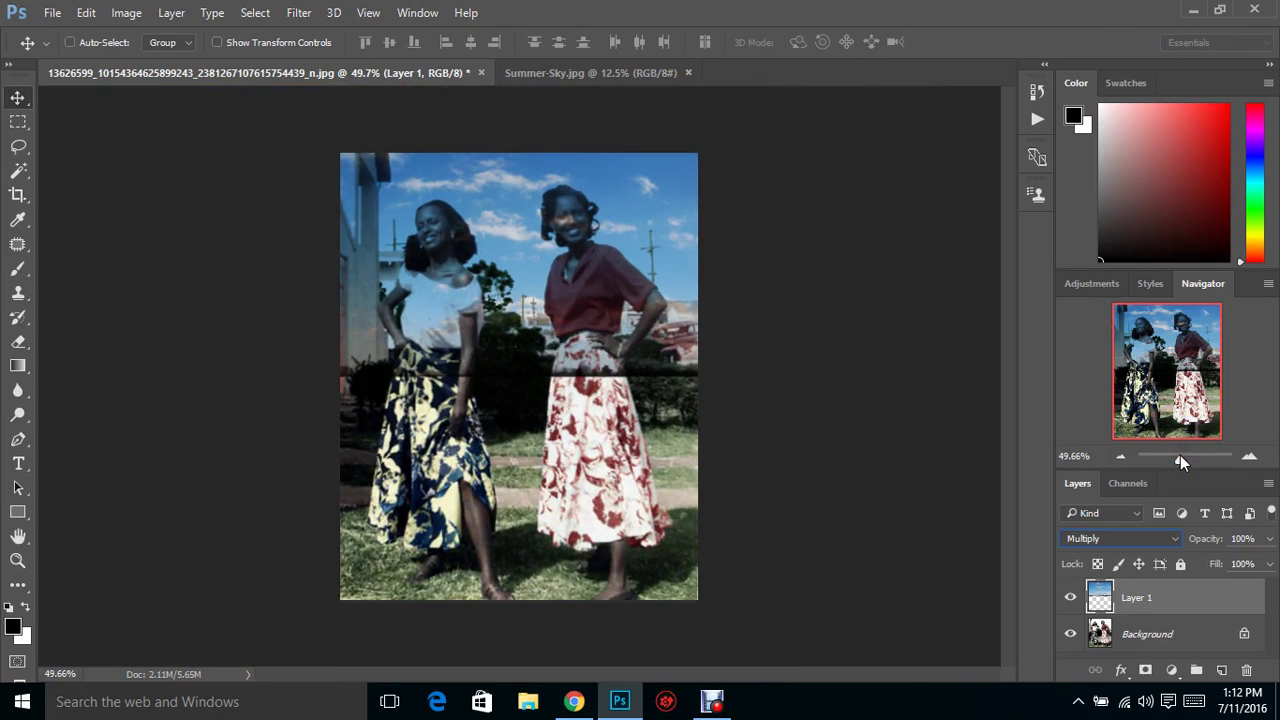
Add a white layer mask to the sky layer and pick the Brush tool
click(1144, 675)
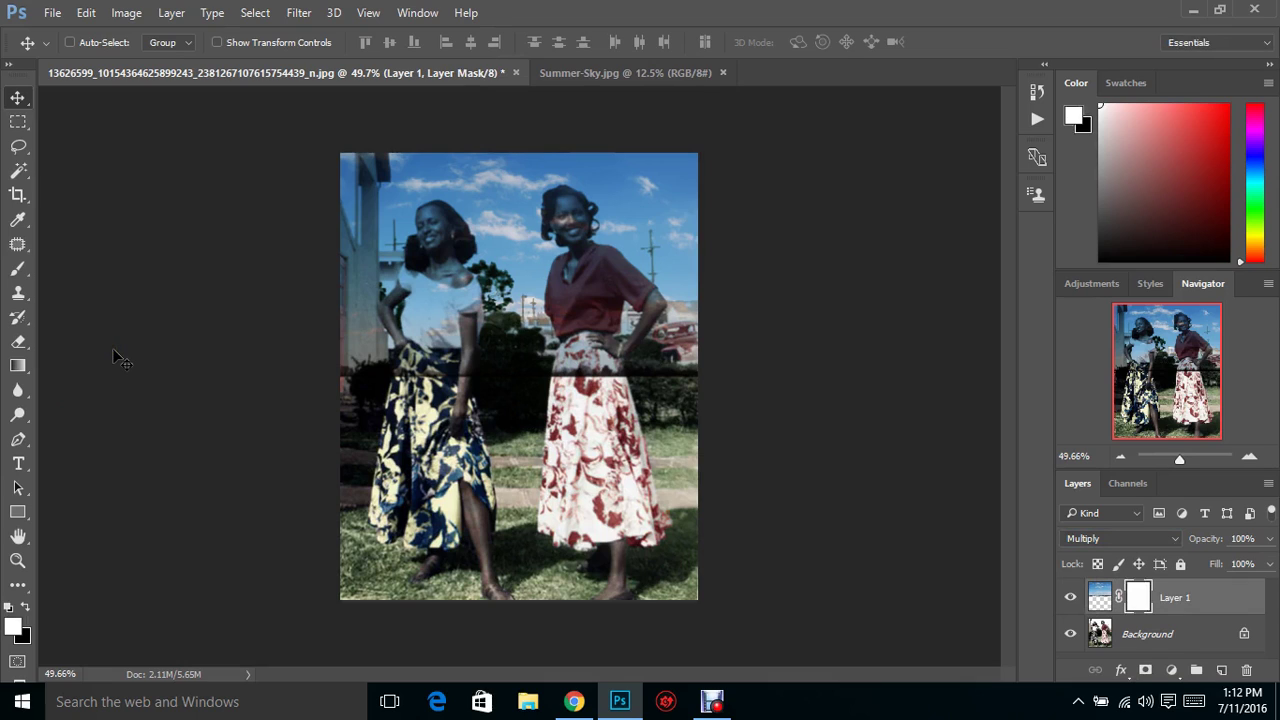
click(19, 270)
Try hiding the sky's lower edge across the right skirt with black on the mask, and restore it with white
click(25, 609)
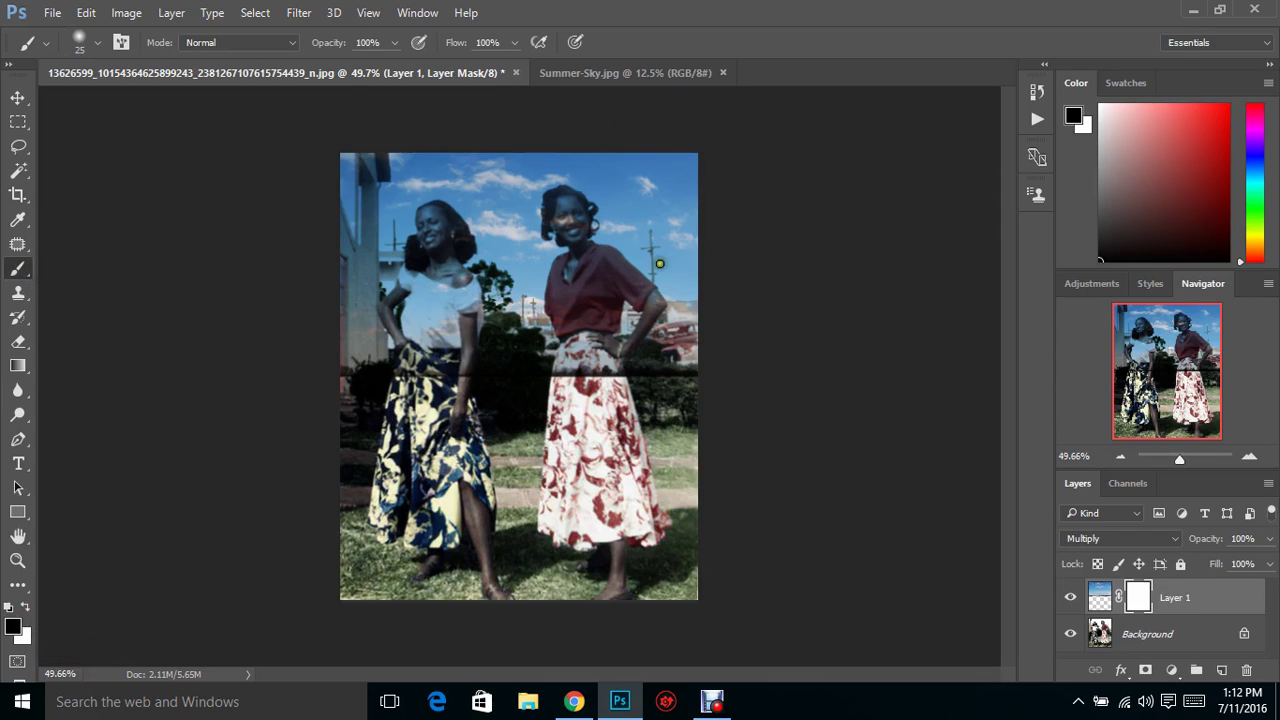
drag(578, 372, 731, 380)
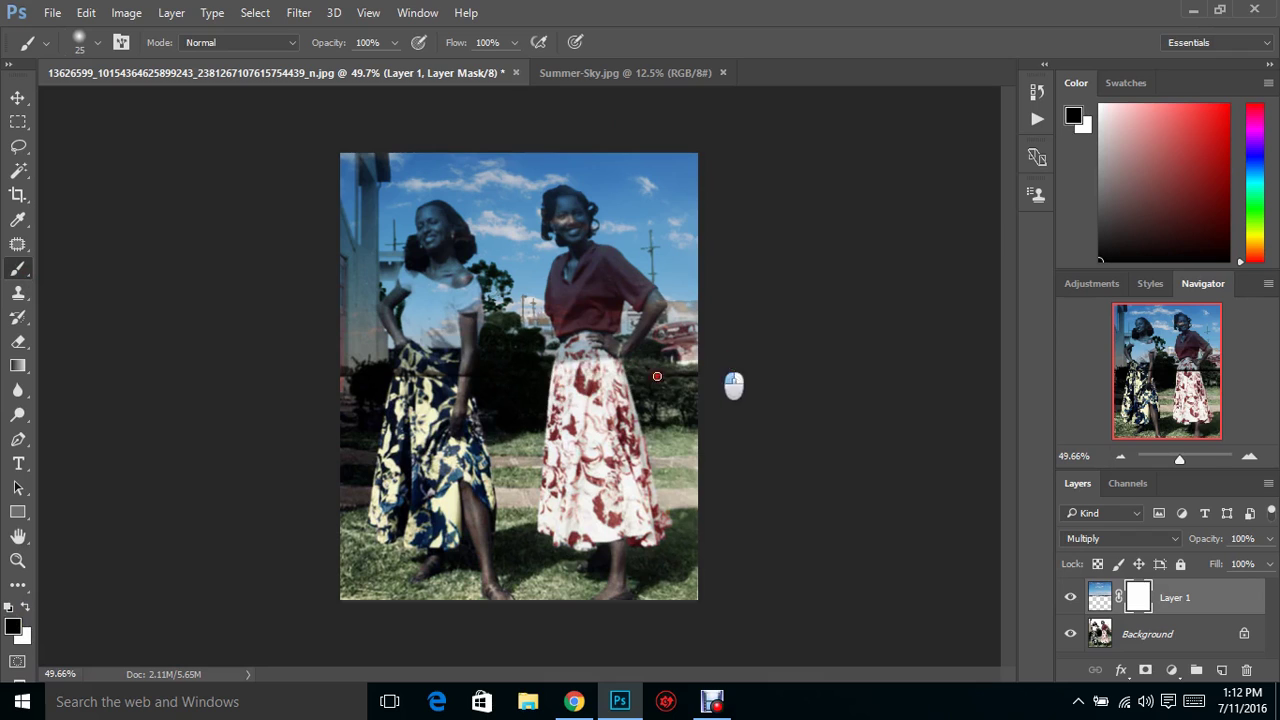
click(24, 609)
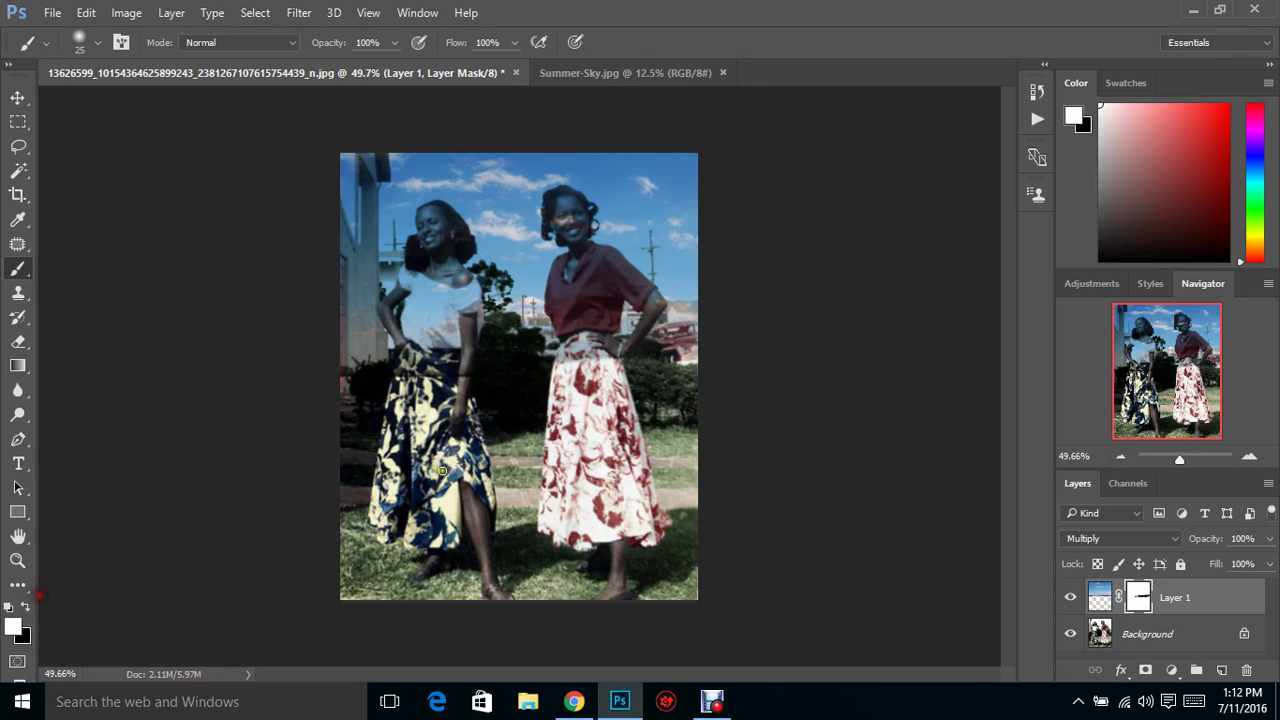
drag(553, 372, 700, 376)
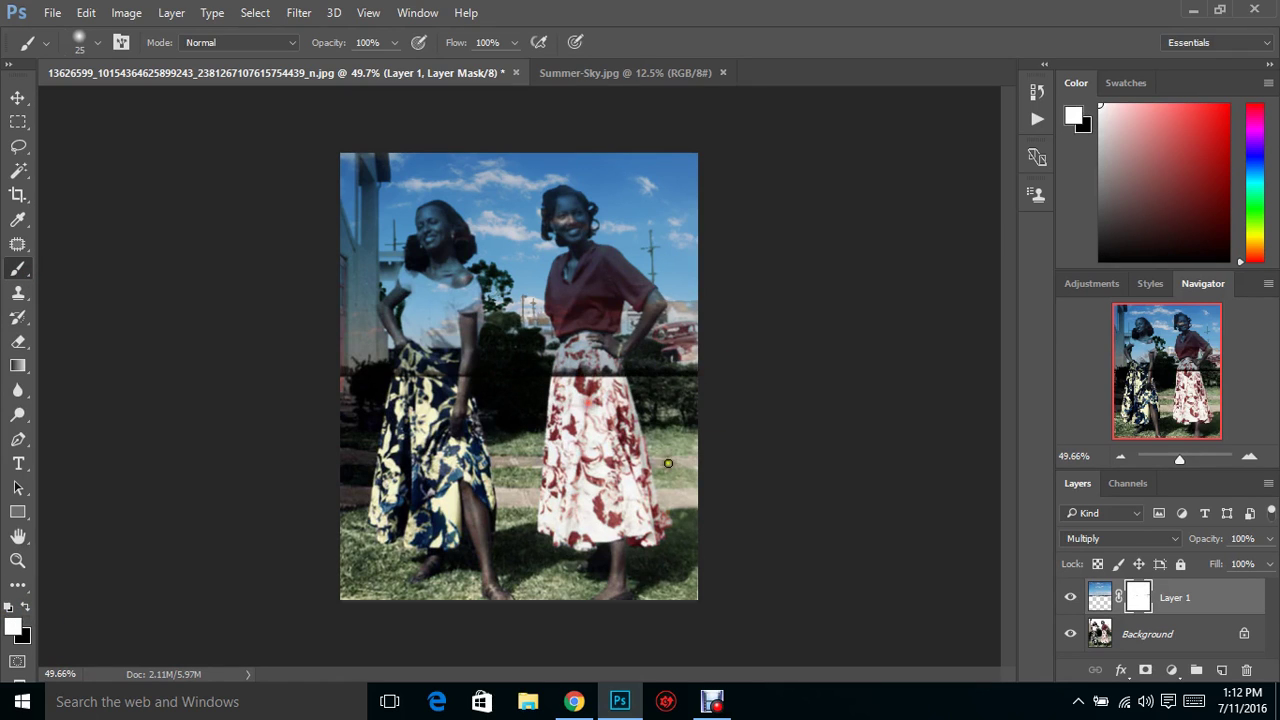
Enlarge the brush to 84 px and paint black on the mask along the sky's lower edge, across both skirts and the hedges
drag(1187, 460, 1193, 460)
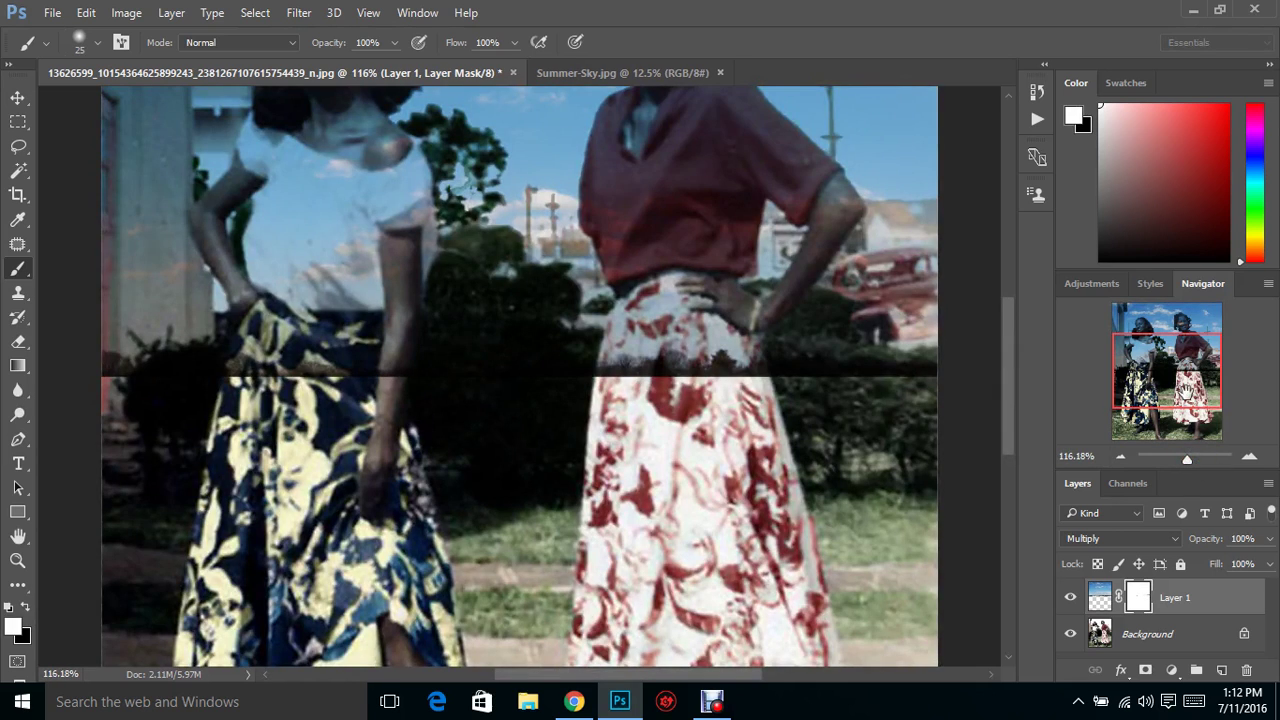
mouse_move(1187, 412)
mouse_down()
mouse_move(1180, 366)
mouse_move(1181, 379)
mouse_up()
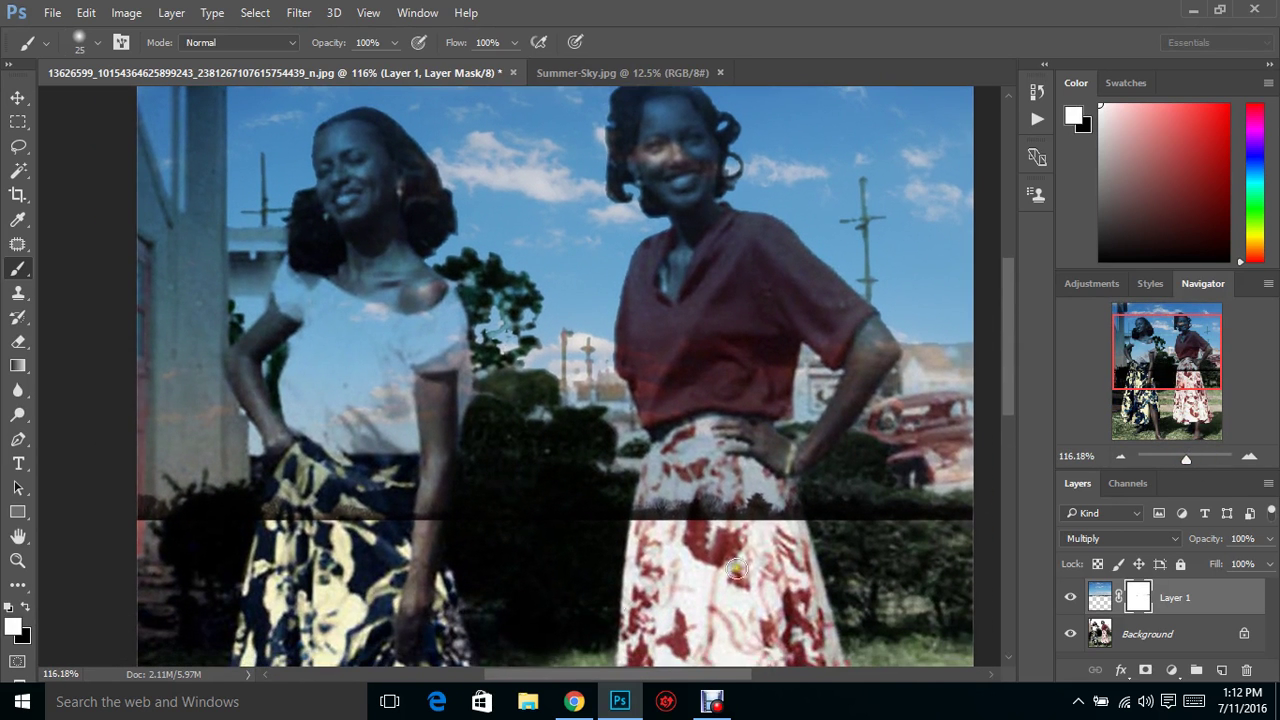
click(25, 608)
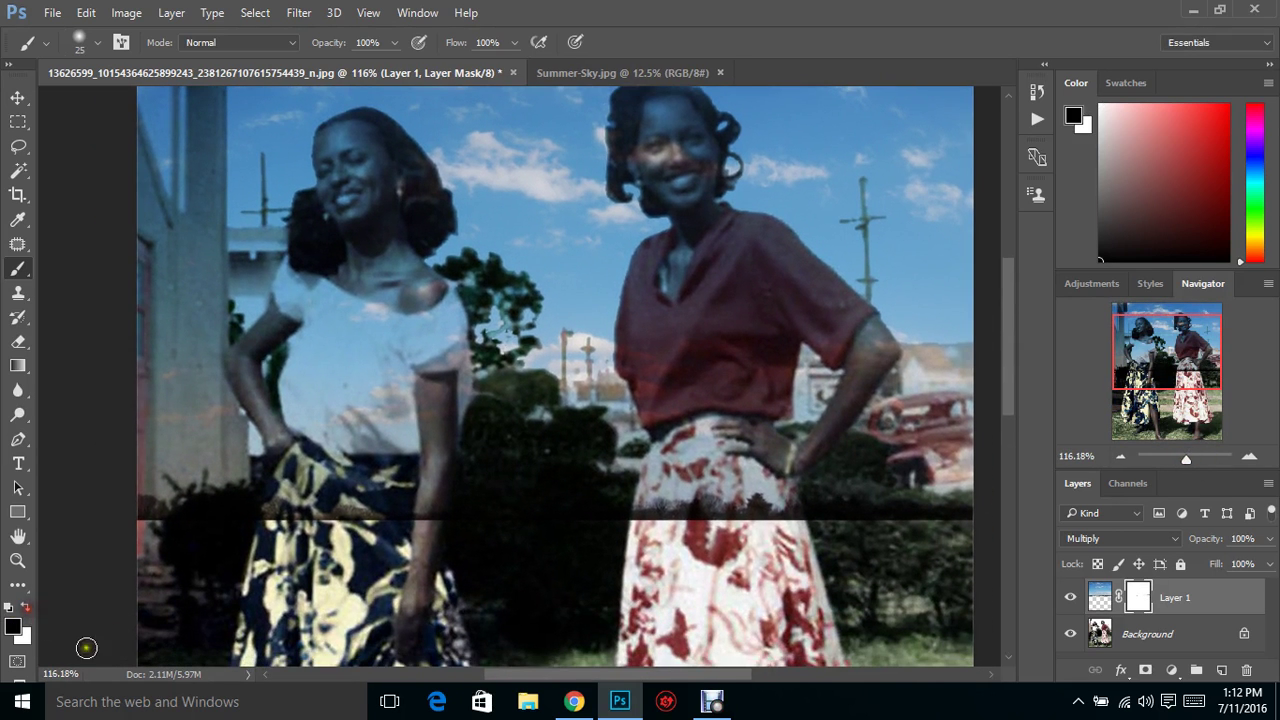
right_click(681, 389)
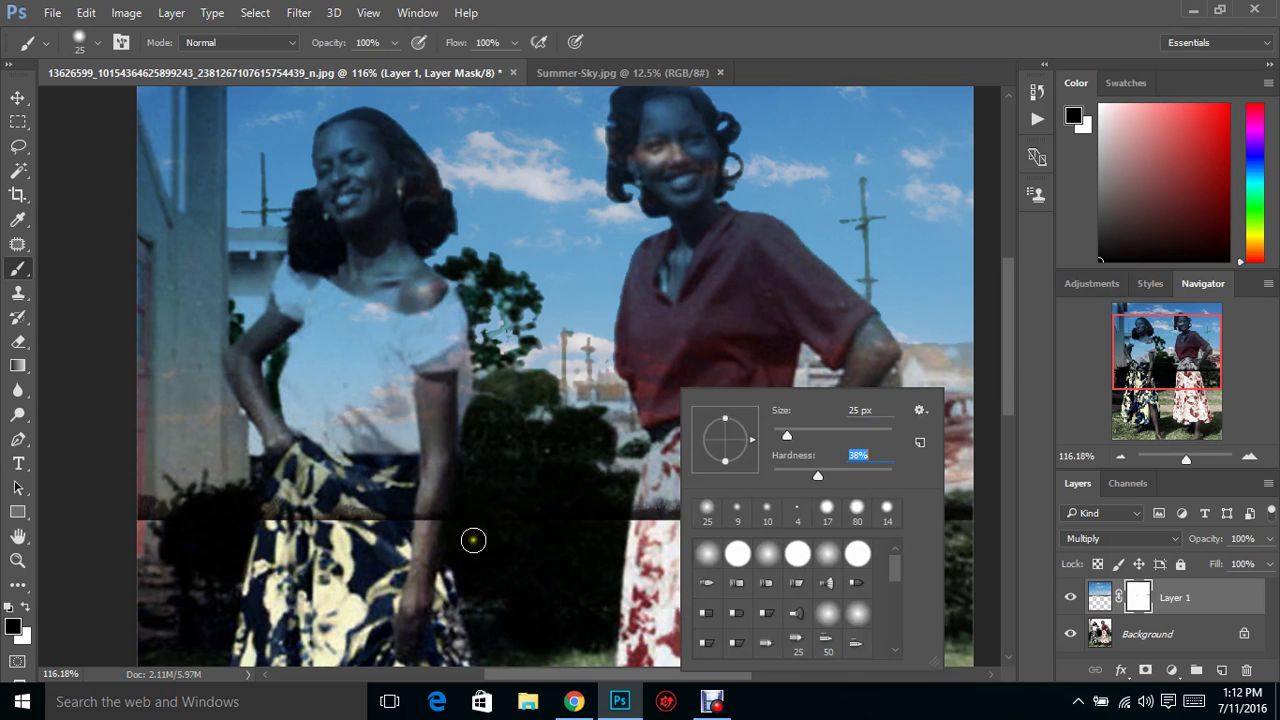
drag(1131, 362, 1133, 386)
mouse_move(708, 407)
mouse_down()
mouse_move(934, 374)
mouse_move(922, 284)
mouse_move(945, 282)
mouse_move(766, 286)
mouse_move(471, 466)
mouse_move(443, 414)
mouse_move(62, 424)
mouse_up()
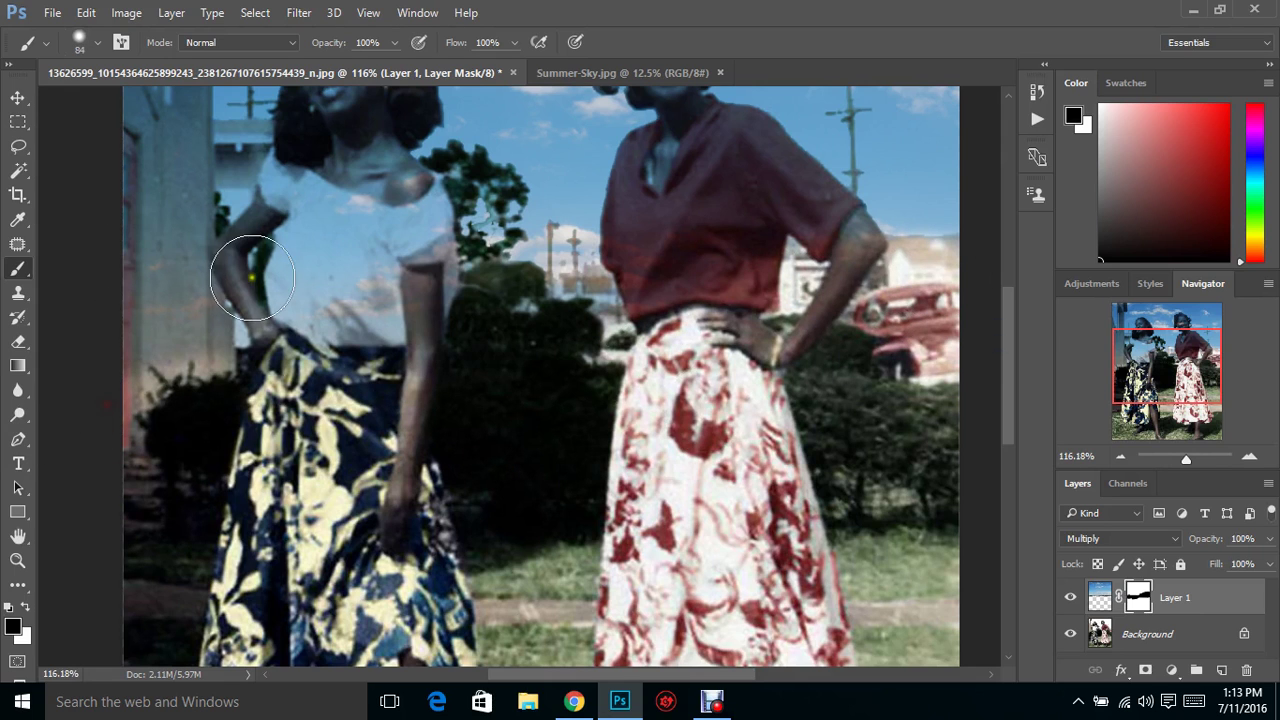
Paint black on the mask to clear the sky from the building, the red blouse and the white blouse
drag(1179, 454, 1170, 455)
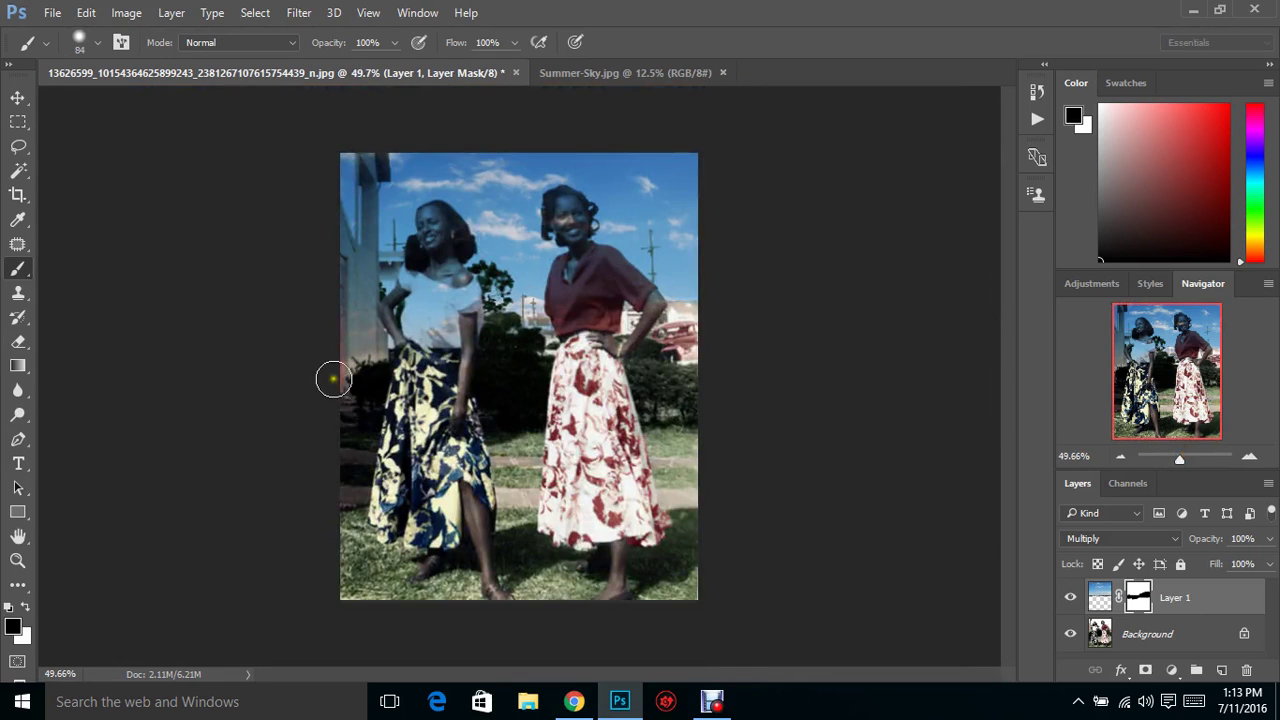
mouse_move(350, 156)
mouse_down()
mouse_move(348, 221)
mouse_move(367, 157)
mouse_move(374, 167)
mouse_move(359, 187)
mouse_move(356, 310)
mouse_up()
click(1186, 460)
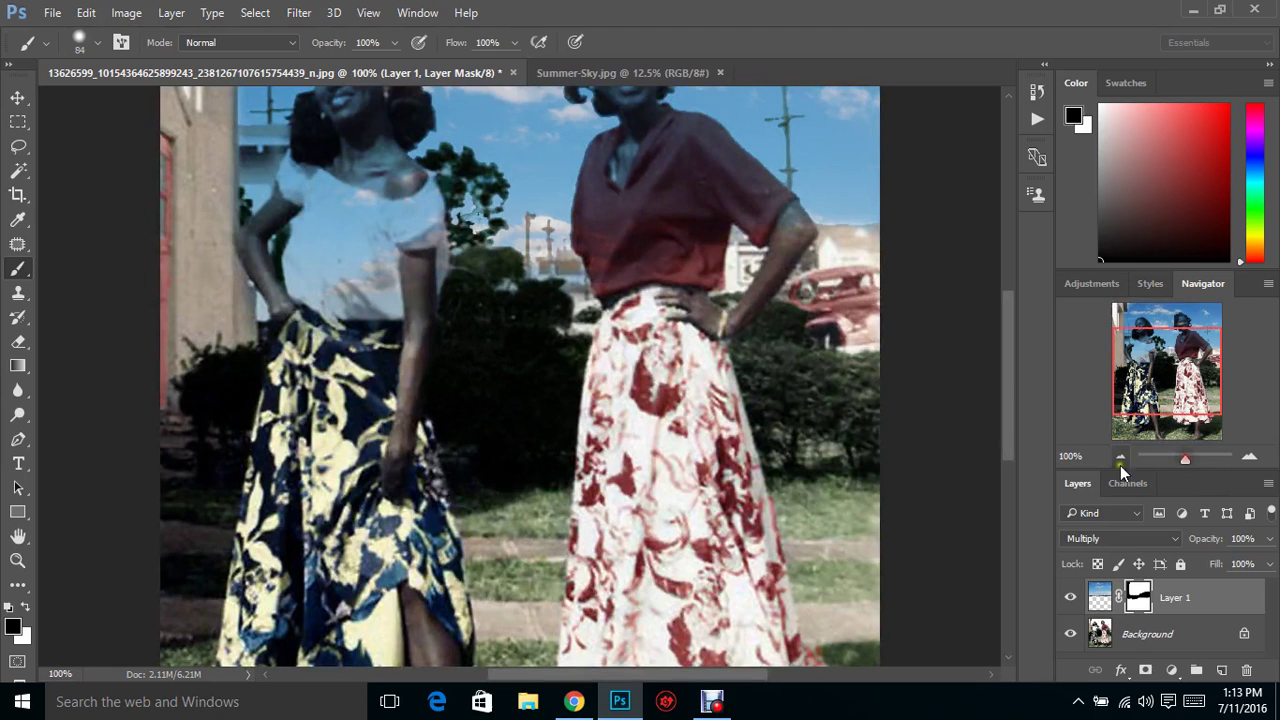
mouse_move(636, 152)
mouse_down()
mouse_move(678, 185)
mouse_move(682, 155)
mouse_move(780, 229)
mouse_move(654, 378)
mouse_move(672, 322)
mouse_up()
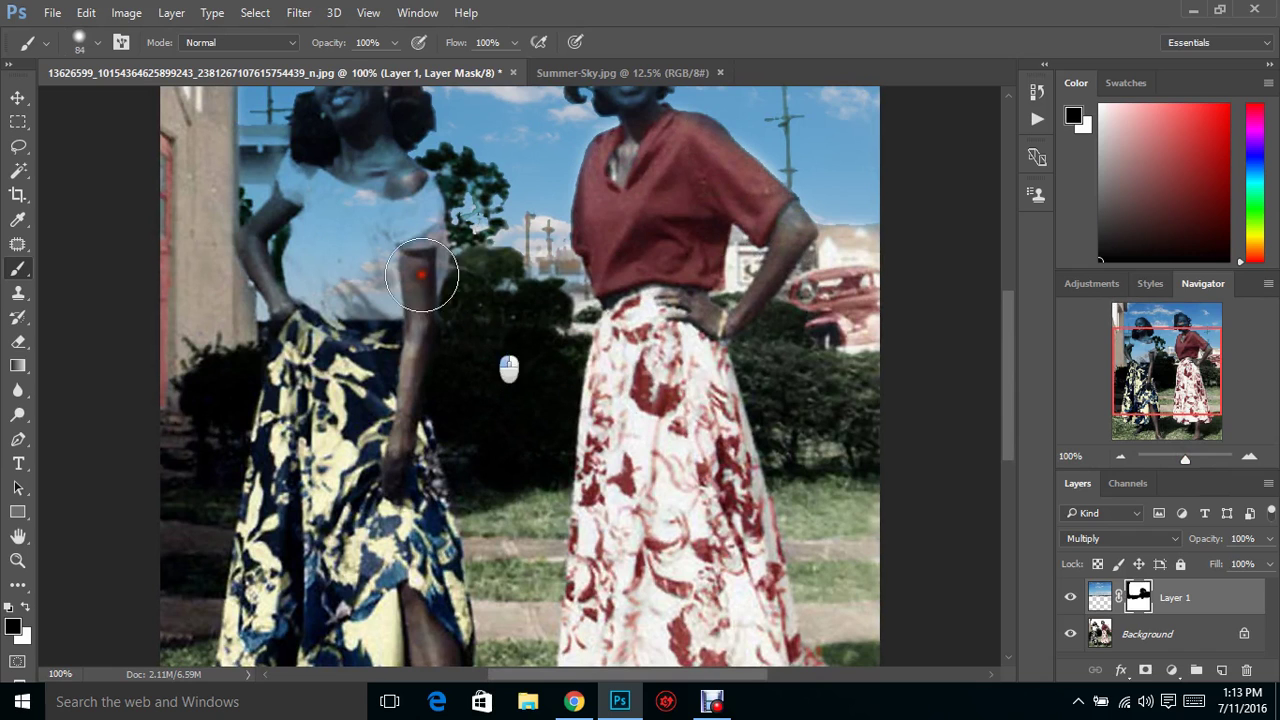
drag(425, 279, 430, 240)
drag(538, 317, 557, 300)
mouse_move(369, 305)
mouse_down()
mouse_move(370, 267)
mouse_move(363, 344)
mouse_move(300, 300)
mouse_move(270, 252)
mouse_move(296, 235)
mouse_move(265, 215)
mouse_move(255, 165)
mouse_move(310, 175)
mouse_move(288, 170)
mouse_up()
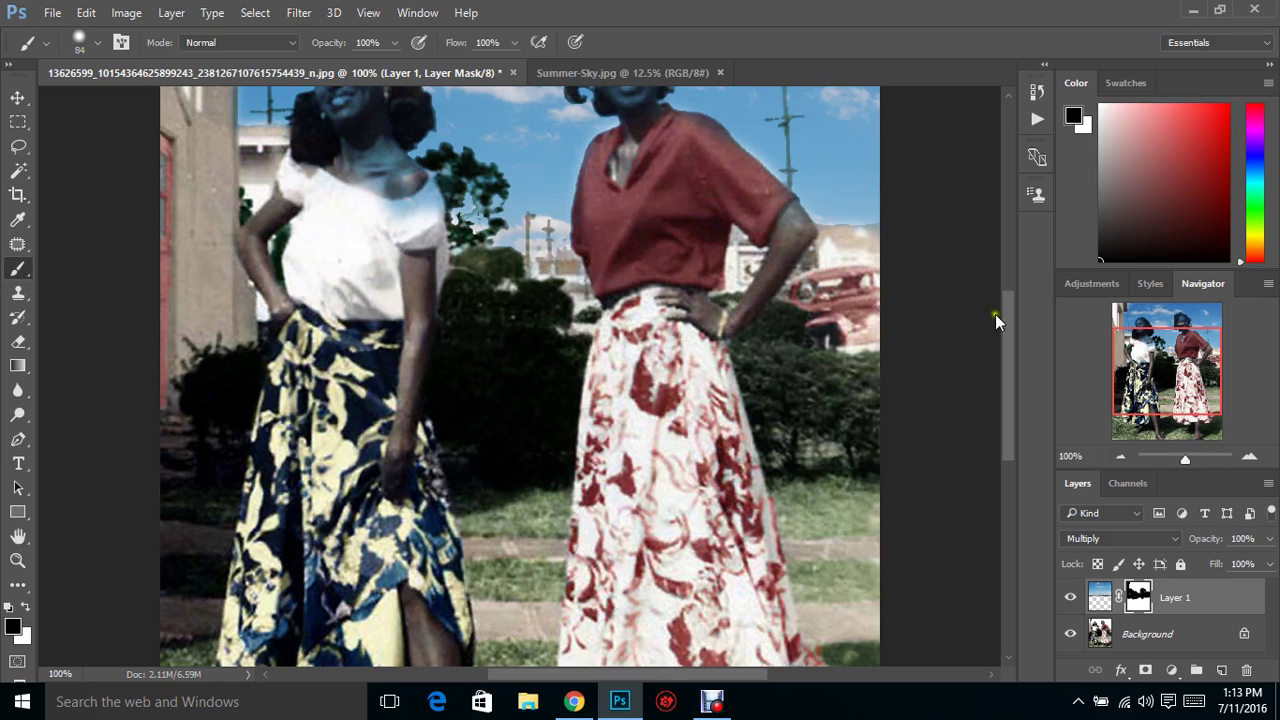
Reduce the brush to 45 px and paint black on the mask over the left woman's face, neck, shoulders and white blouse
drag(1141, 372, 1139, 355)
right_click(274, 462)
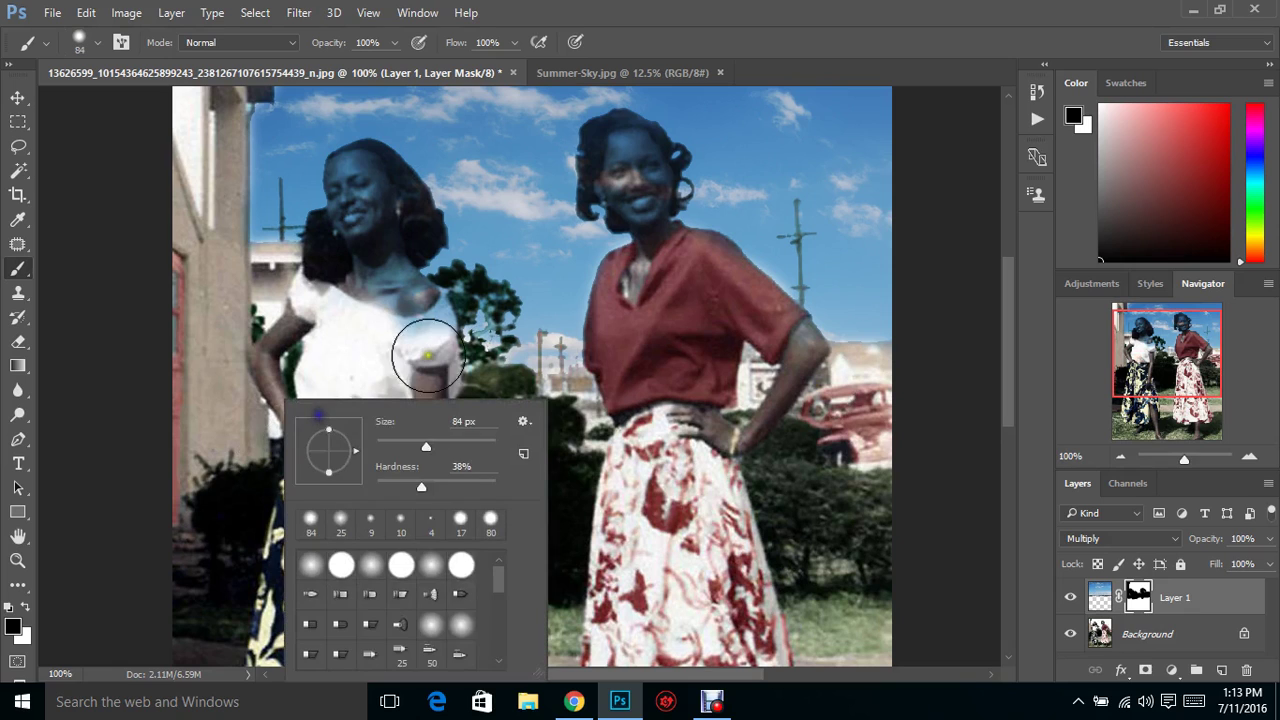
click(405, 444)
click(348, 193)
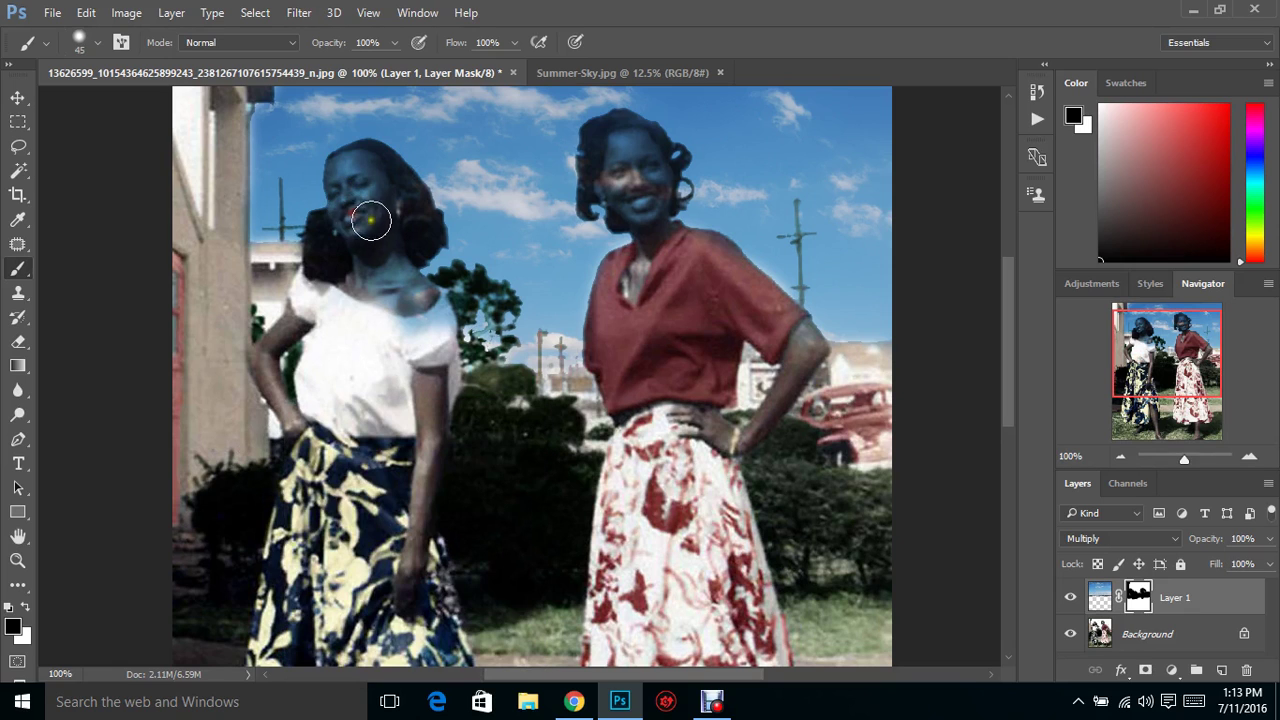
mouse_move(366, 214)
mouse_down()
mouse_move(351, 163)
mouse_move(394, 170)
mouse_move(424, 241)
mouse_move(365, 162)
mouse_move(346, 251)
mouse_move(333, 265)
mouse_move(341, 230)
mouse_move(331, 262)
mouse_move(331, 241)
mouse_move(371, 263)
mouse_move(389, 255)
mouse_move(402, 294)
mouse_move(428, 303)
mouse_move(441, 334)
mouse_up()
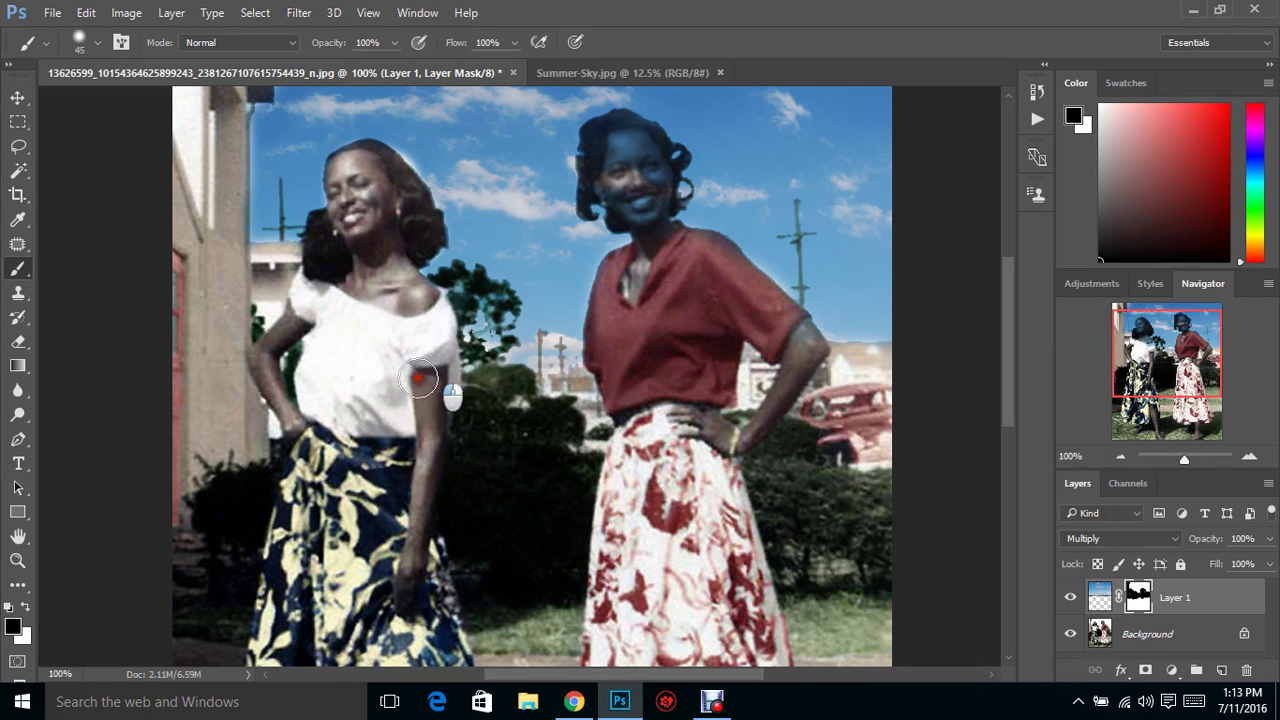
Paint black on the mask over the right woman's face, hair and neck, and touch up the left woman's face
mouse_move(608, 177)
mouse_down()
mouse_move(632, 138)
mouse_move(657, 170)
mouse_move(640, 206)
mouse_move(650, 187)
mouse_move(652, 284)
mouse_move(629, 329)
mouse_move(635, 263)
mouse_move(724, 256)
mouse_up()
mouse_move(598, 173)
mouse_down()
mouse_move(607, 132)
mouse_move(665, 151)
mouse_move(668, 187)
mouse_move(641, 206)
mouse_move(590, 186)
mouse_up()
mouse_move(331, 207)
mouse_down()
mouse_move(349, 163)
mouse_move(349, 184)
mouse_move(396, 237)
mouse_move(343, 296)
mouse_move(330, 235)
mouse_up()
Switch to white with a 10 px brush and restore the sky in the gaps around the right woman's curls
drag(1155, 356, 1157, 347)
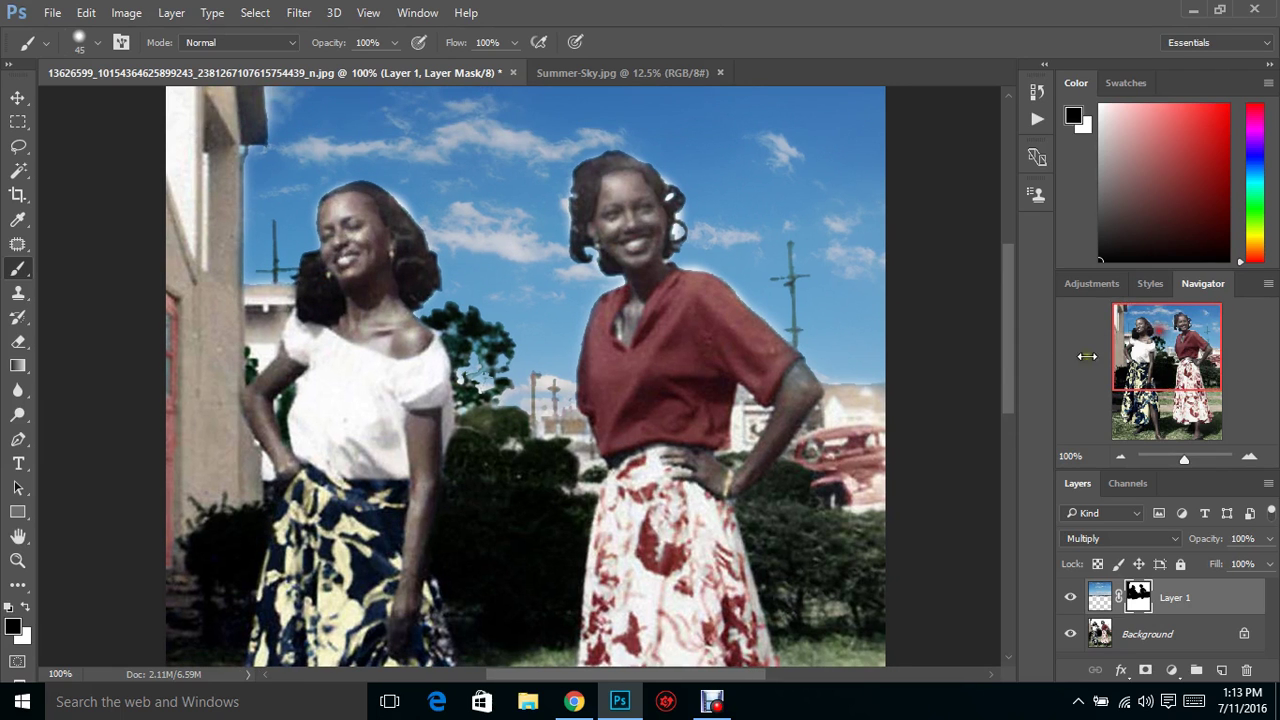
click(29, 608)
right_click(523, 295)
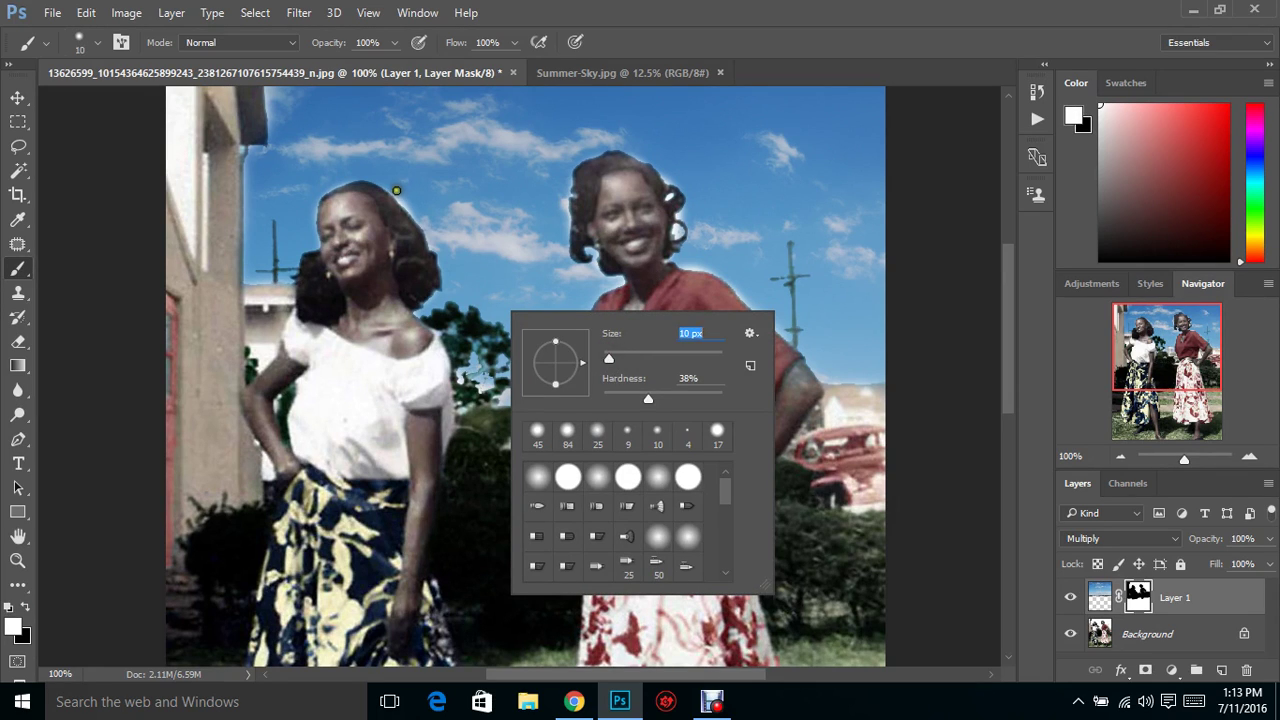
key(Return)
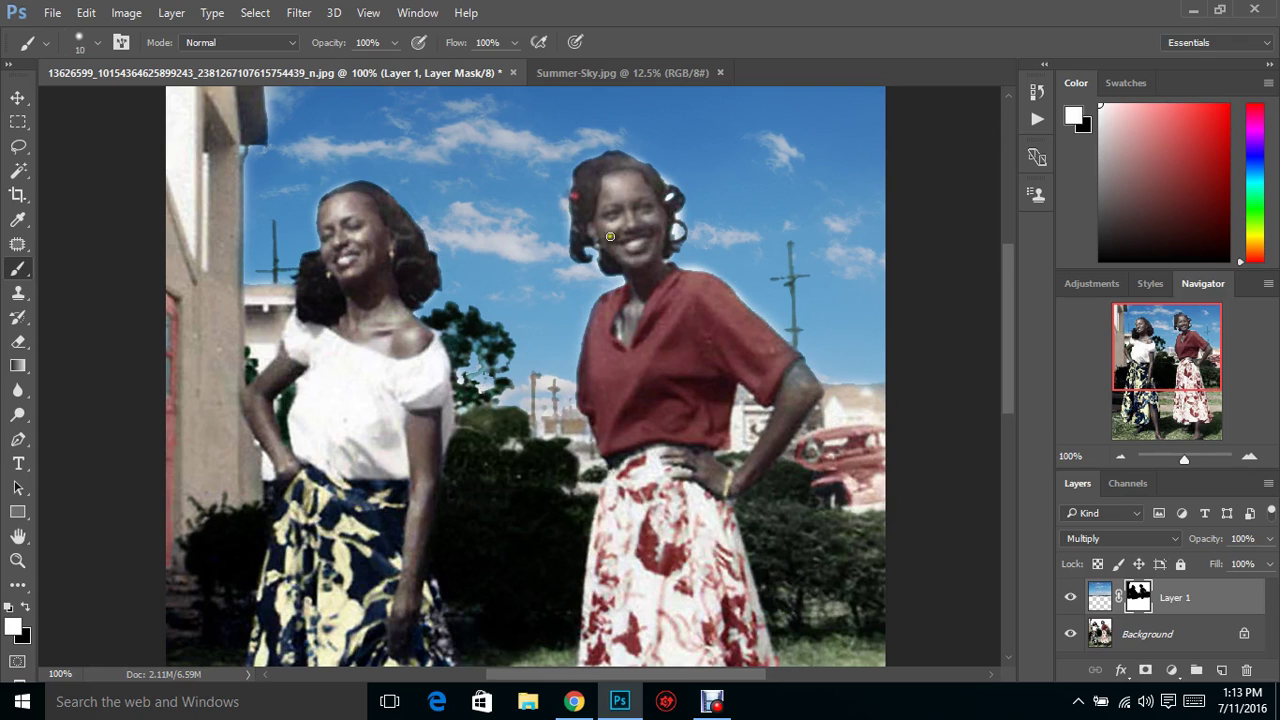
drag(590, 253, 596, 267)
drag(680, 229, 679, 227)
Paint white on the mask to remove the halos along the building edge, the horizon poles and the red blouse's shoulder
mouse_move(274, 119)
mouse_down()
mouse_move(269, 82)
mouse_move(274, 135)
mouse_up()
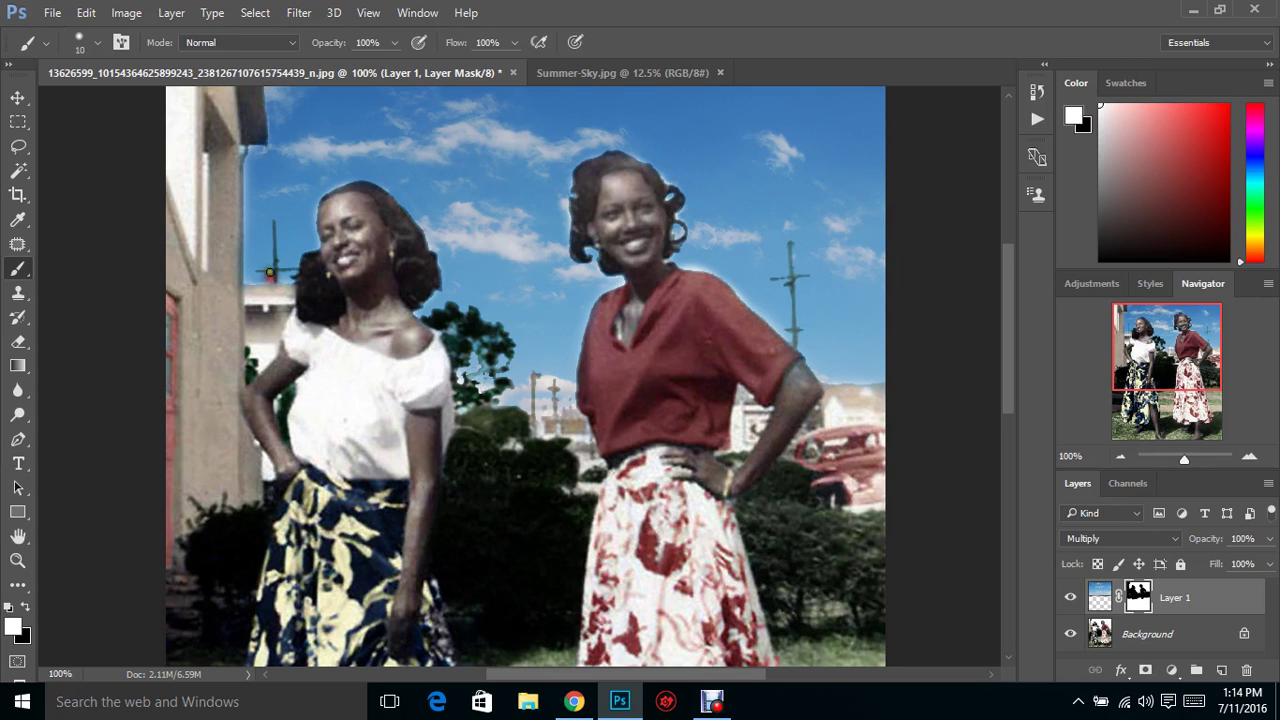
drag(253, 182, 261, 219)
drag(550, 372, 565, 402)
drag(682, 264, 806, 332)
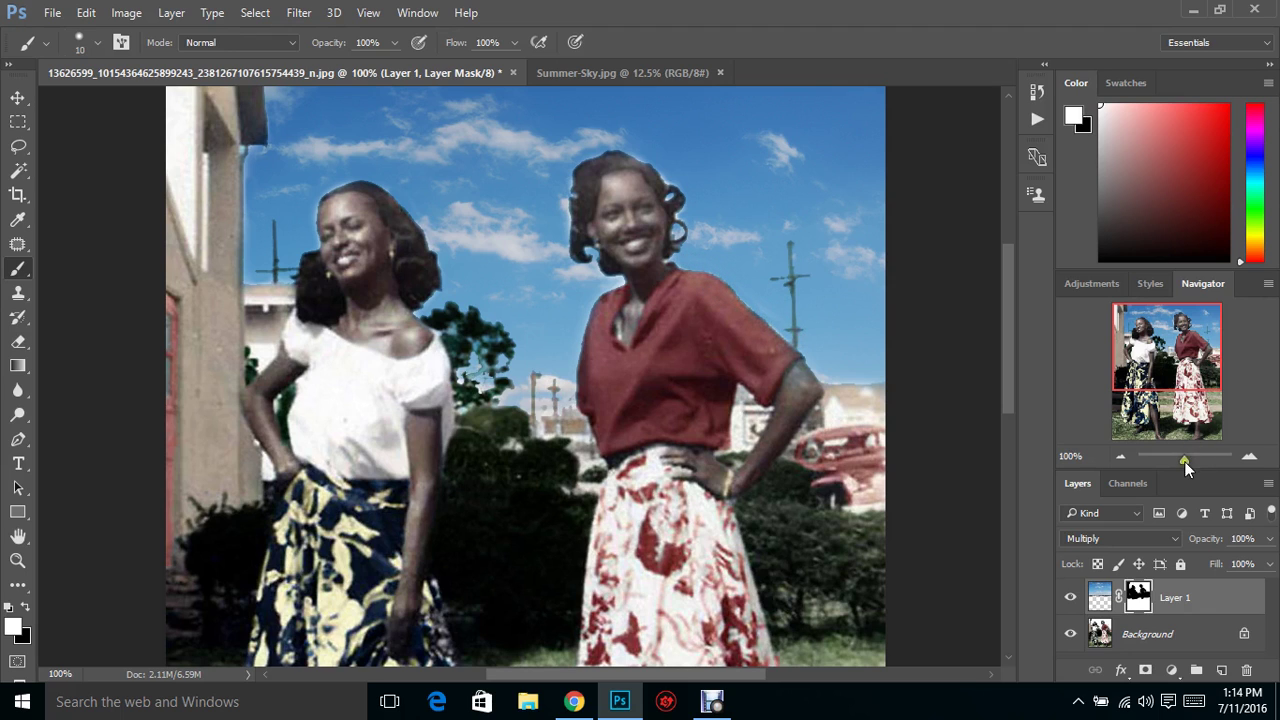
Select the sky layer's image instead of its mask and lower the layer opacity to 54%
drag(1184, 461, 1180, 458)
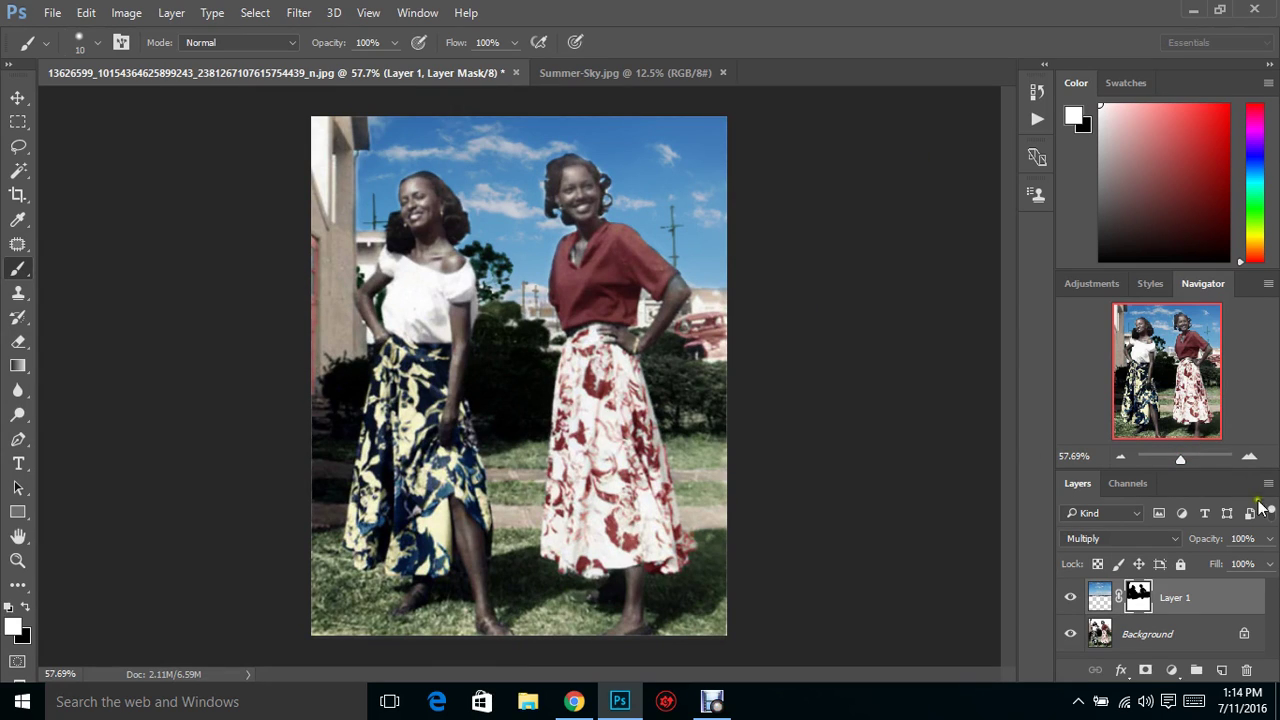
click(1268, 540)
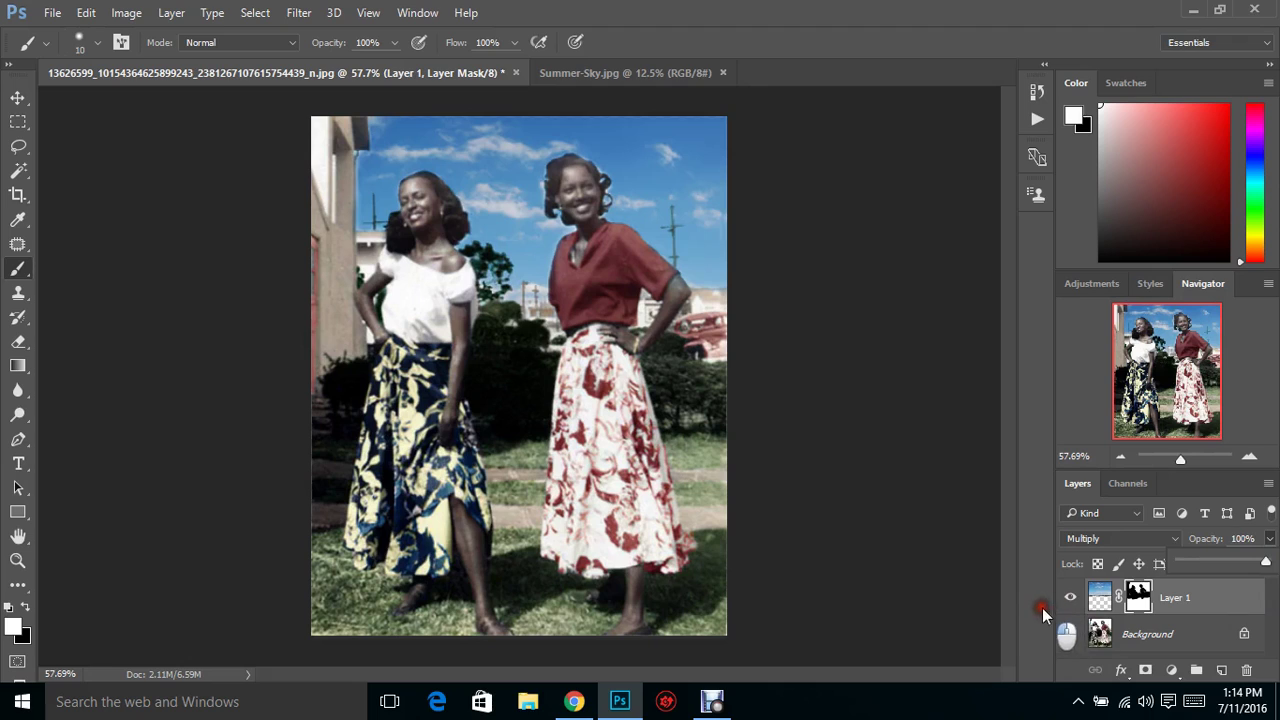
click(1224, 606)
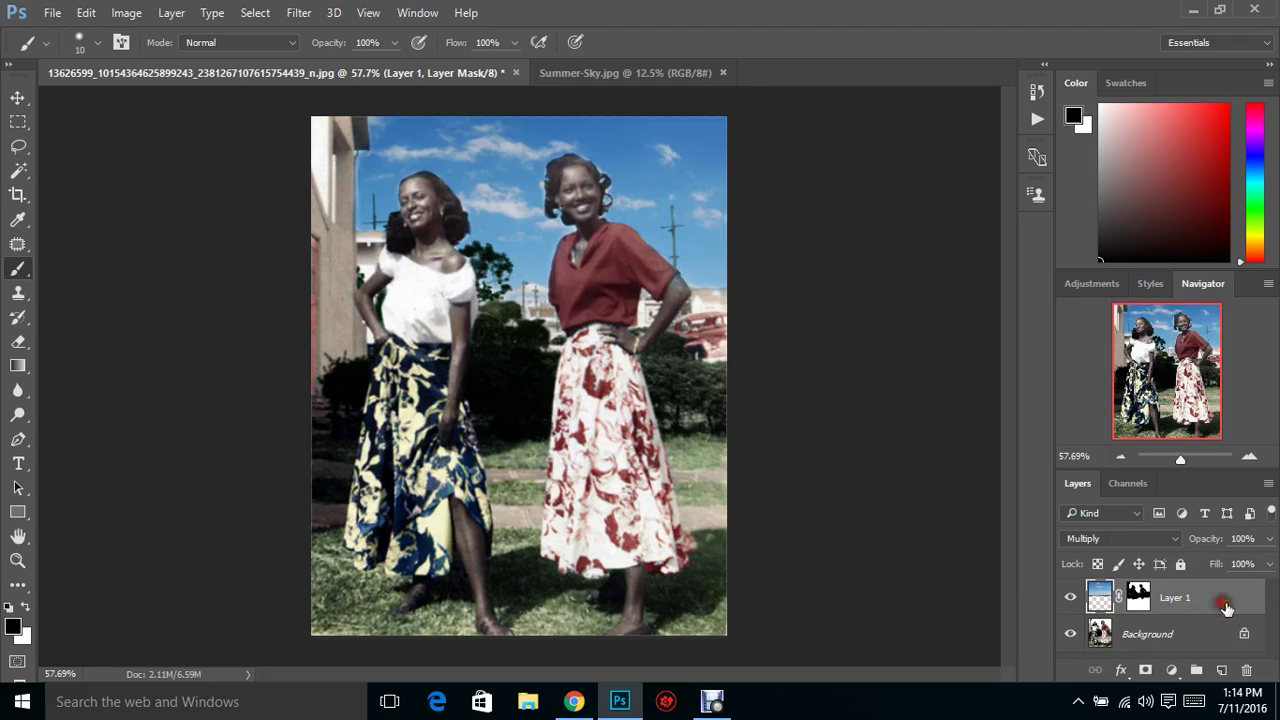
click(1140, 600)
click(1103, 600)
click(1141, 600)
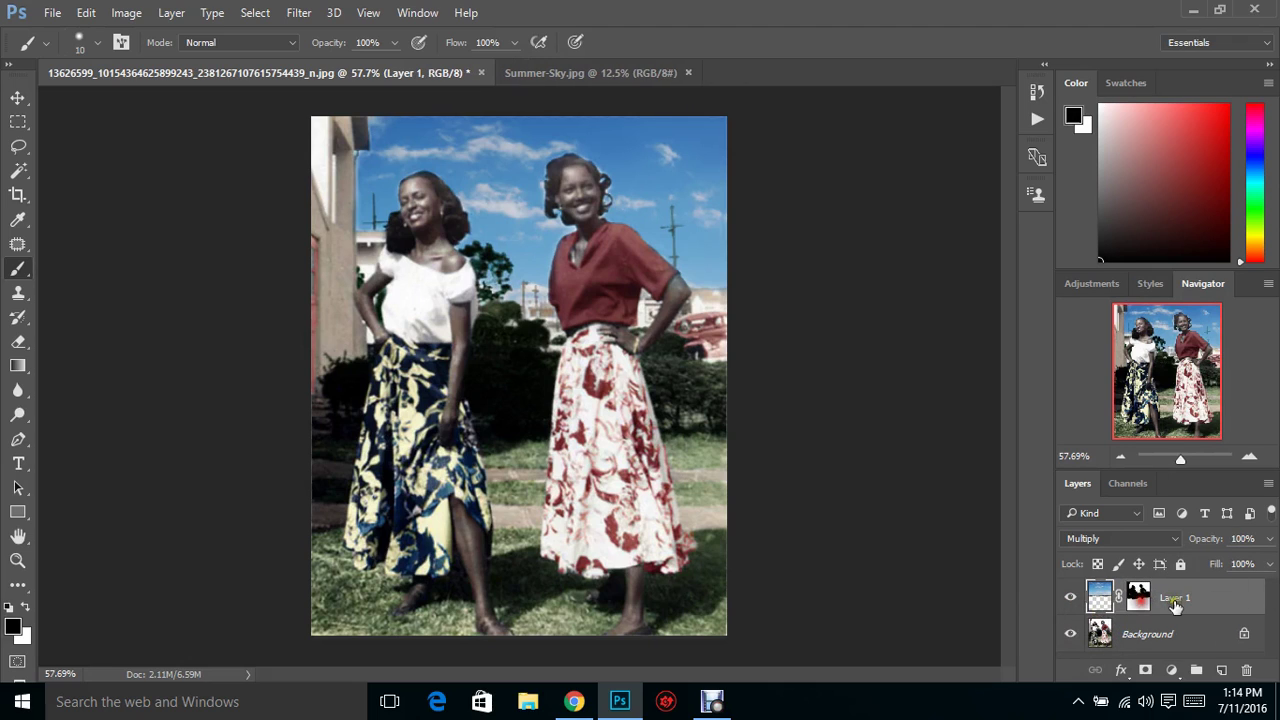
click(1270, 540)
drag(1236, 566, 1208, 552)
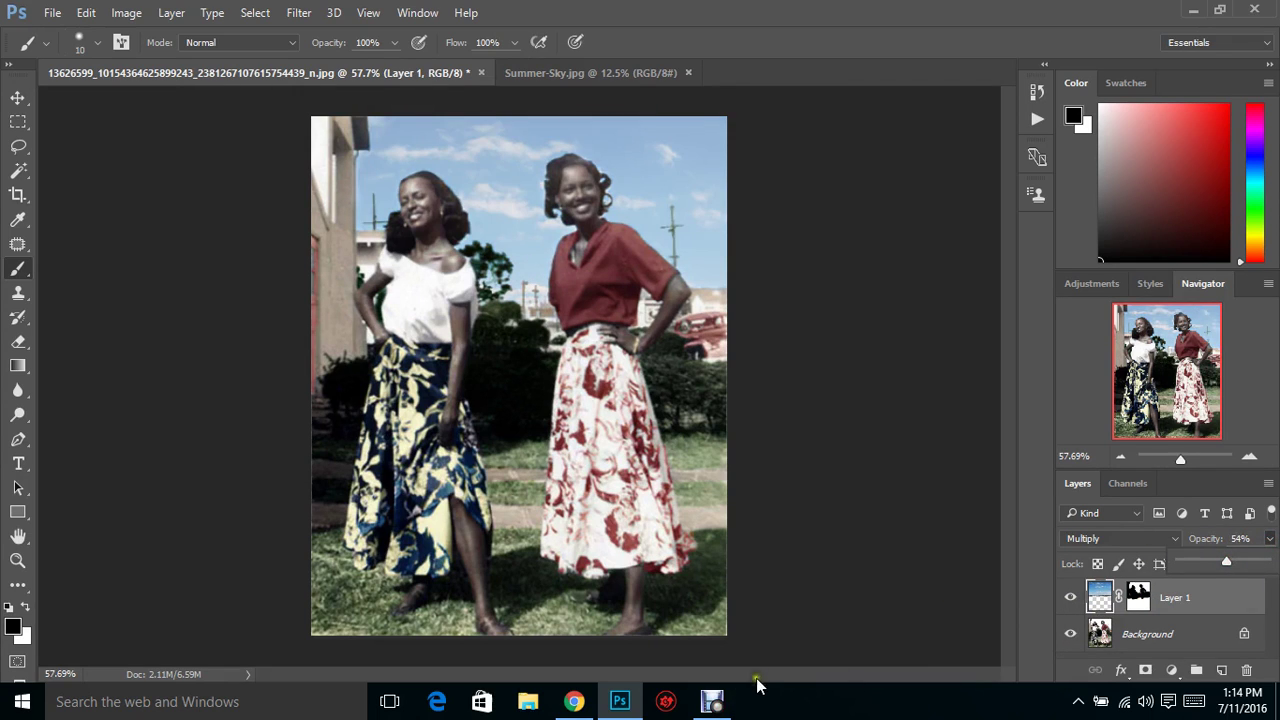
Flatten the sky layer and the photo into a single background
click(86, 12)
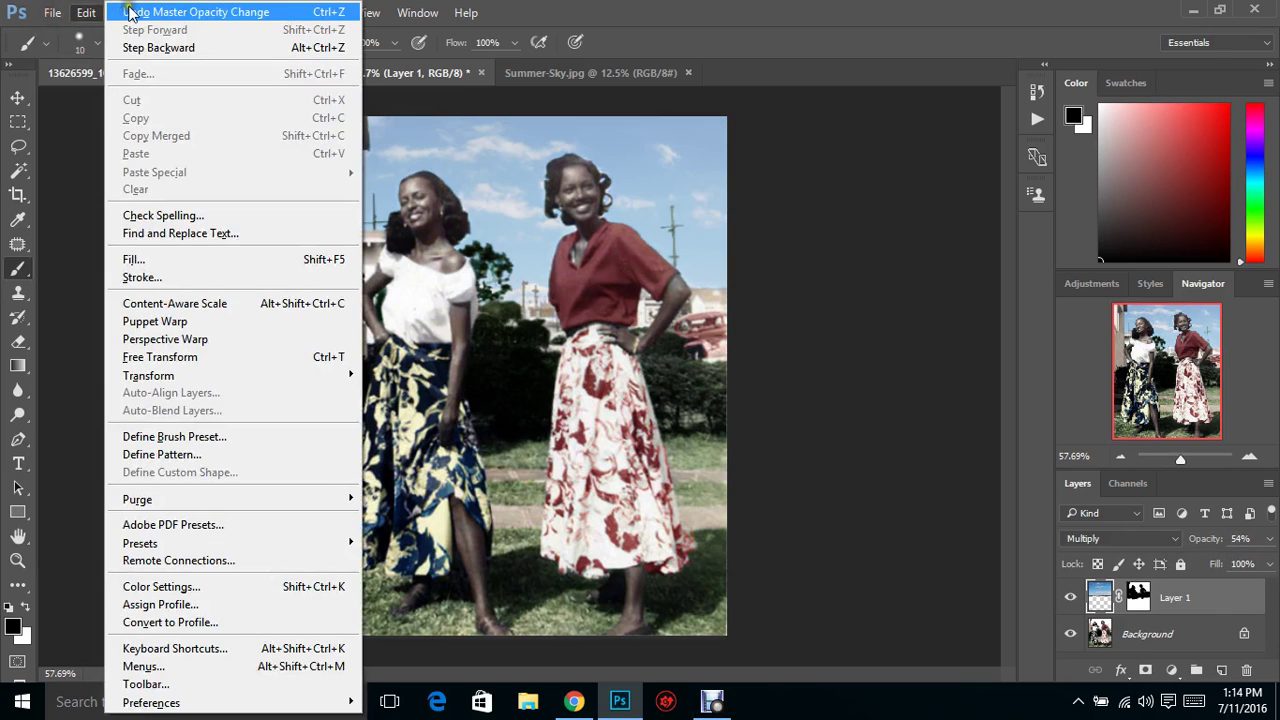
click(86, 12)
click(126, 12)
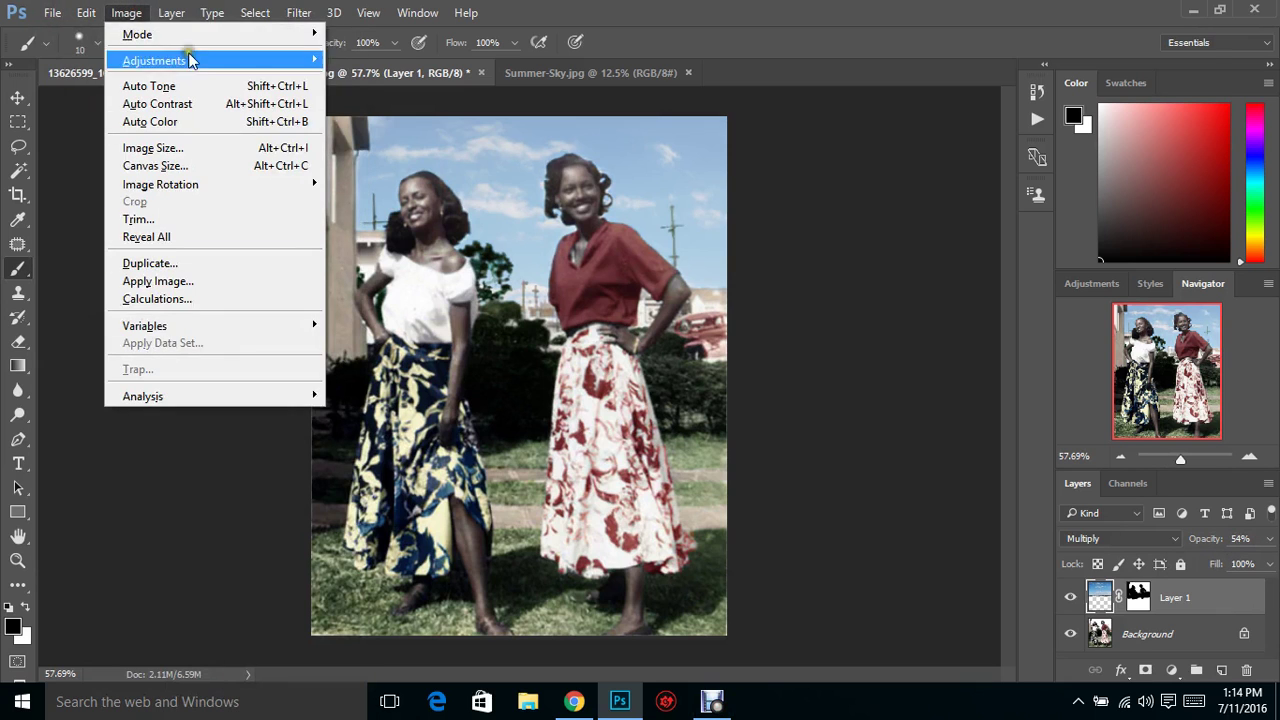
mouse_move(171, 12)
click(280, 666)
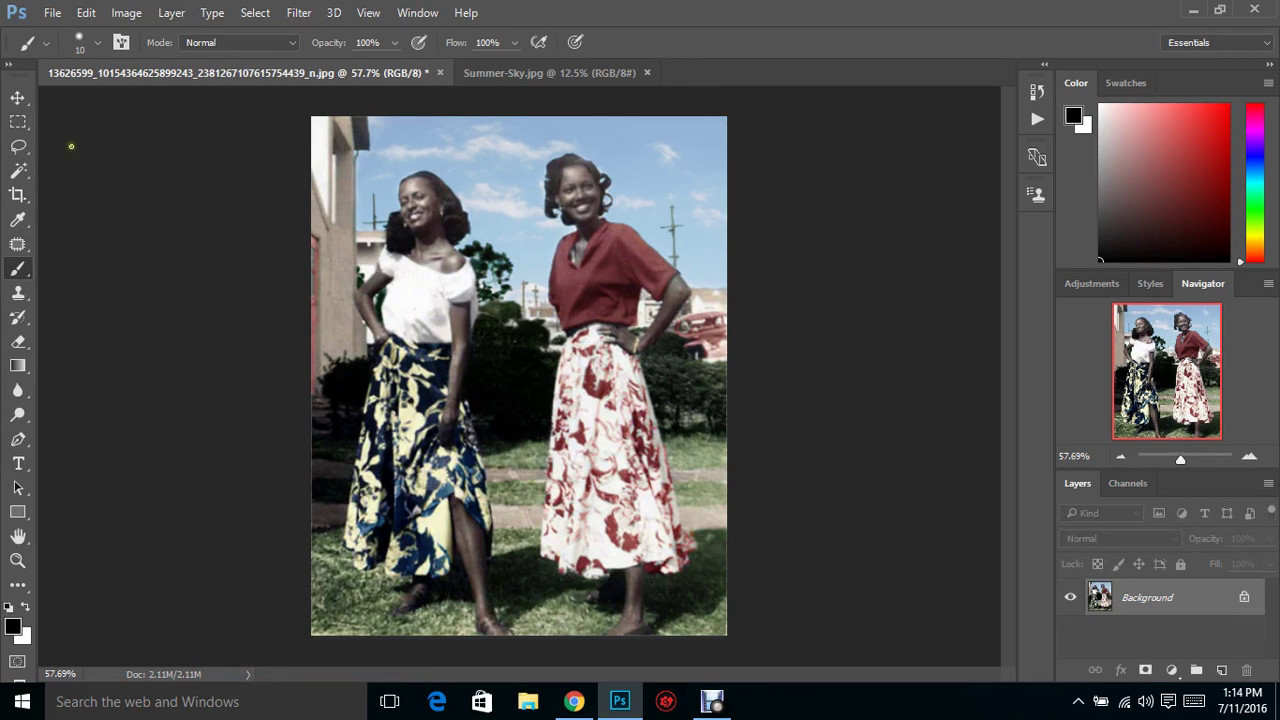
Save the flattened photo as a JPEG in Downloads, adding 2 to the end of its file name
click(53, 13)
click(96, 216)
click(420, 461)
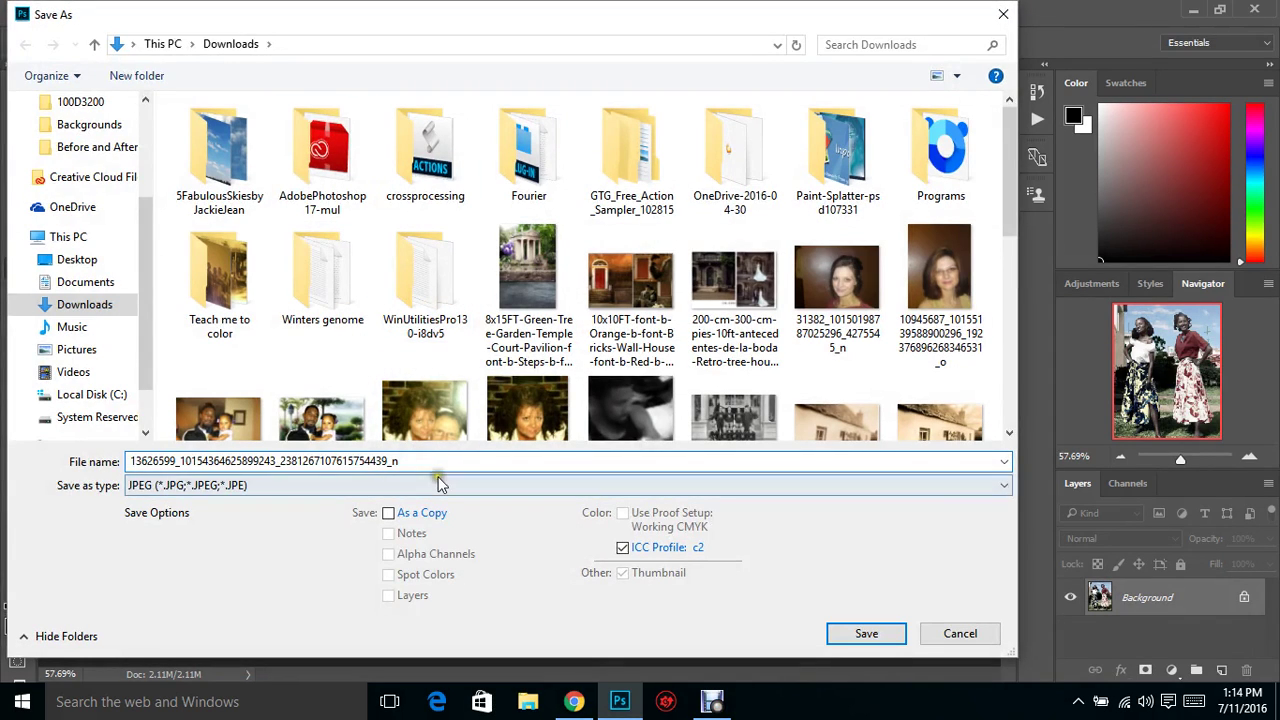
text(2)
click(863, 638)
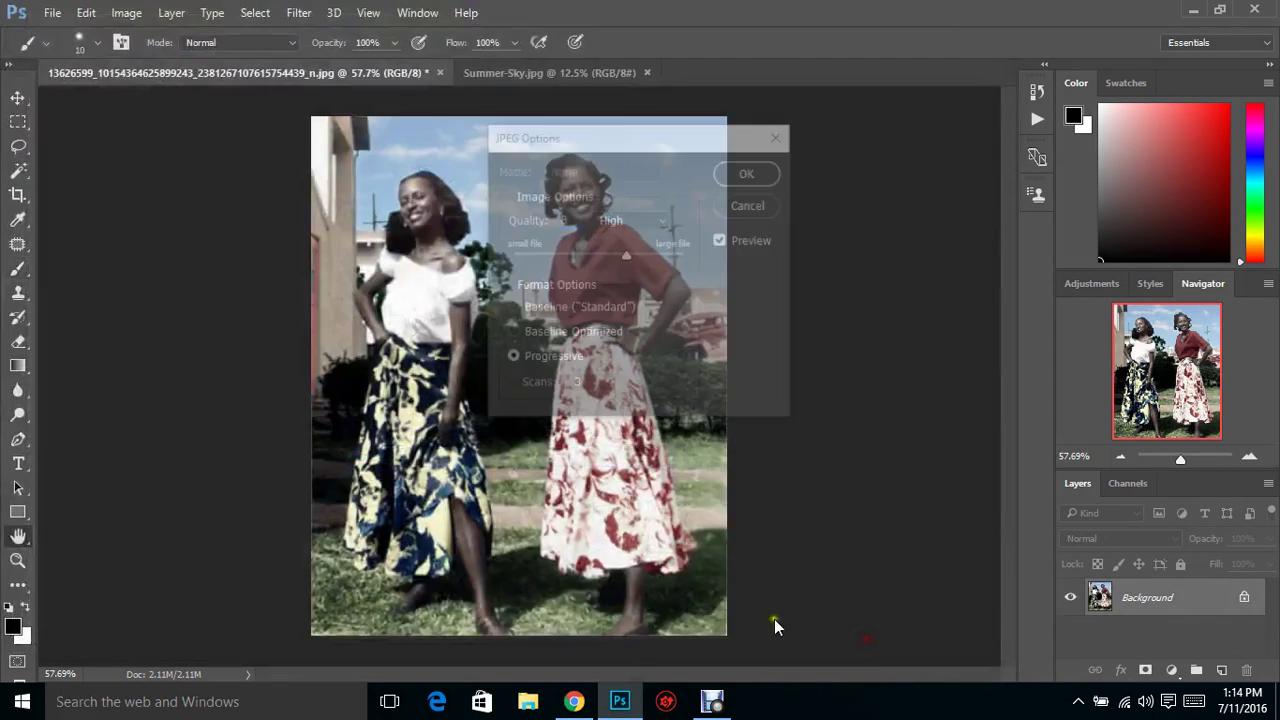
click(752, 173)
Try stepping back to the unflattened layers, and revert the photo to its last saved version
click(52, 13)
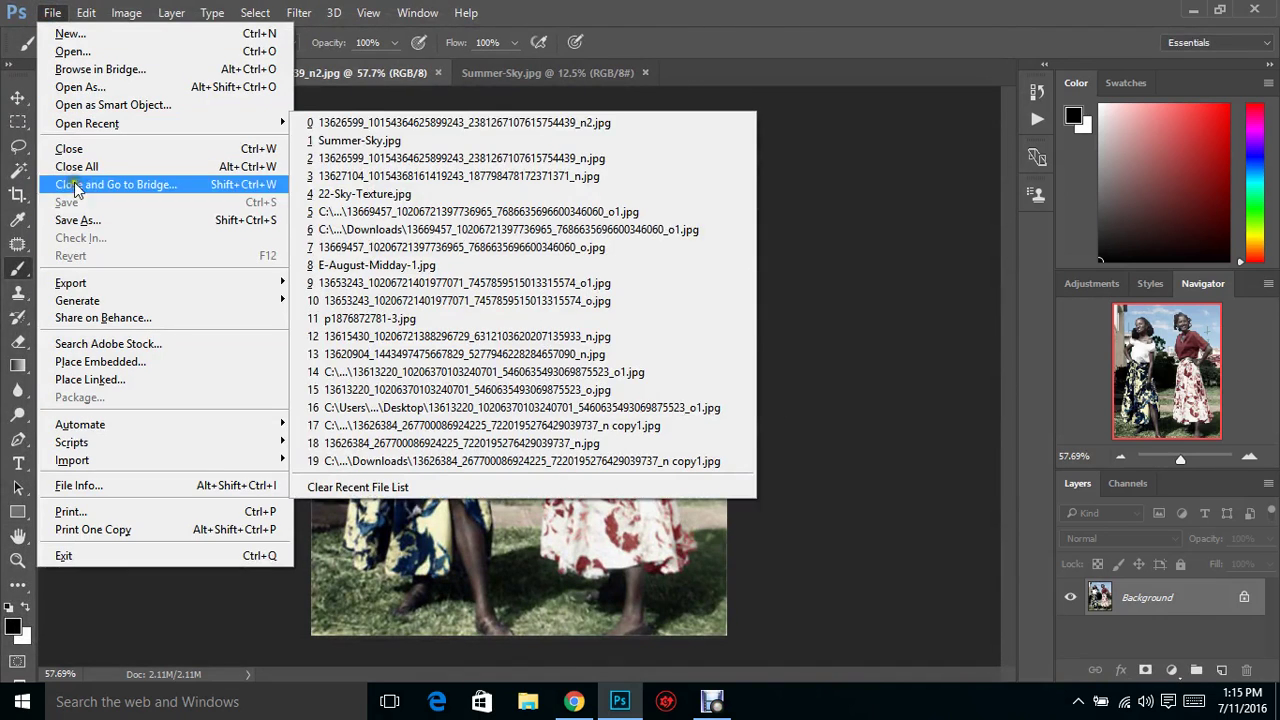
click(794, 181)
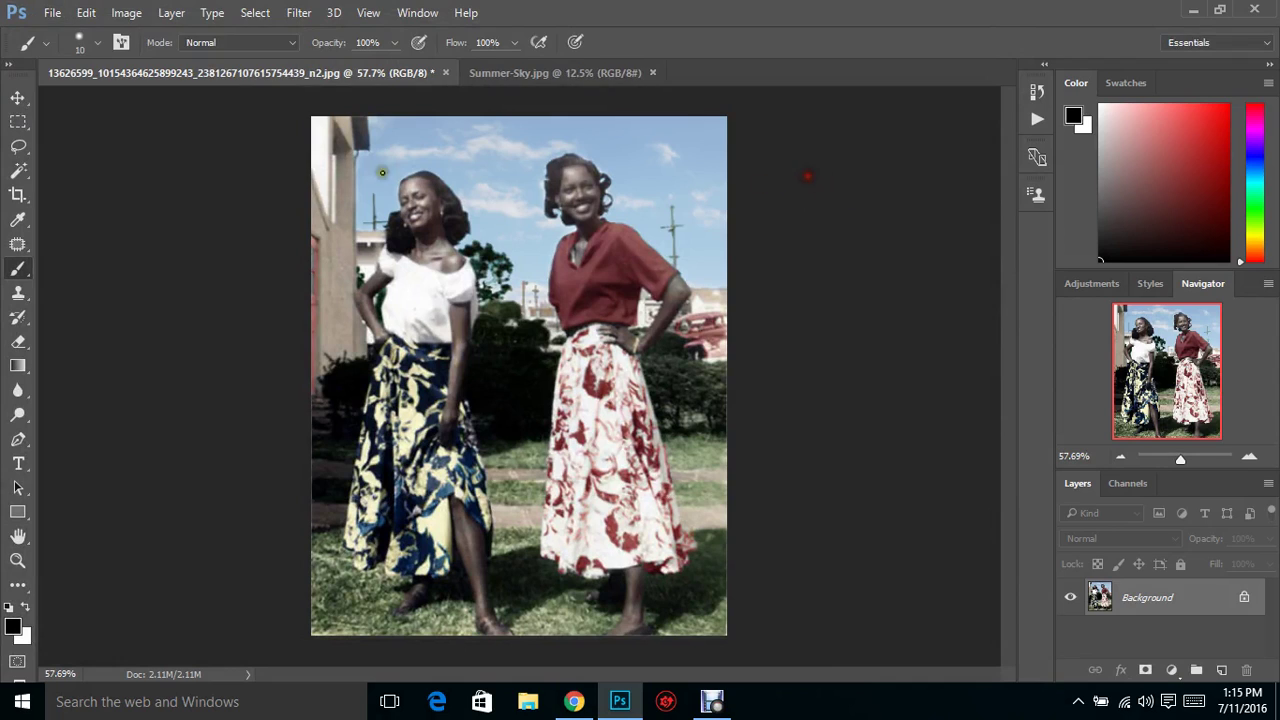
click(52, 12)
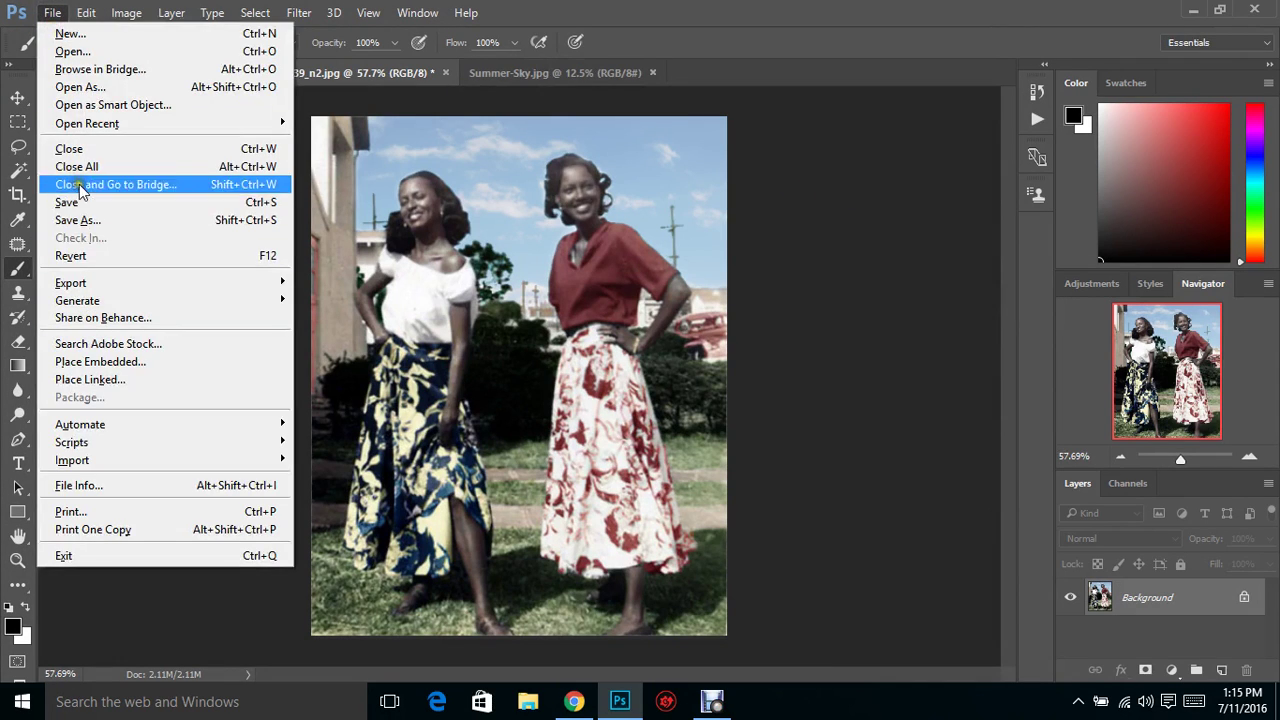
click(85, 255)
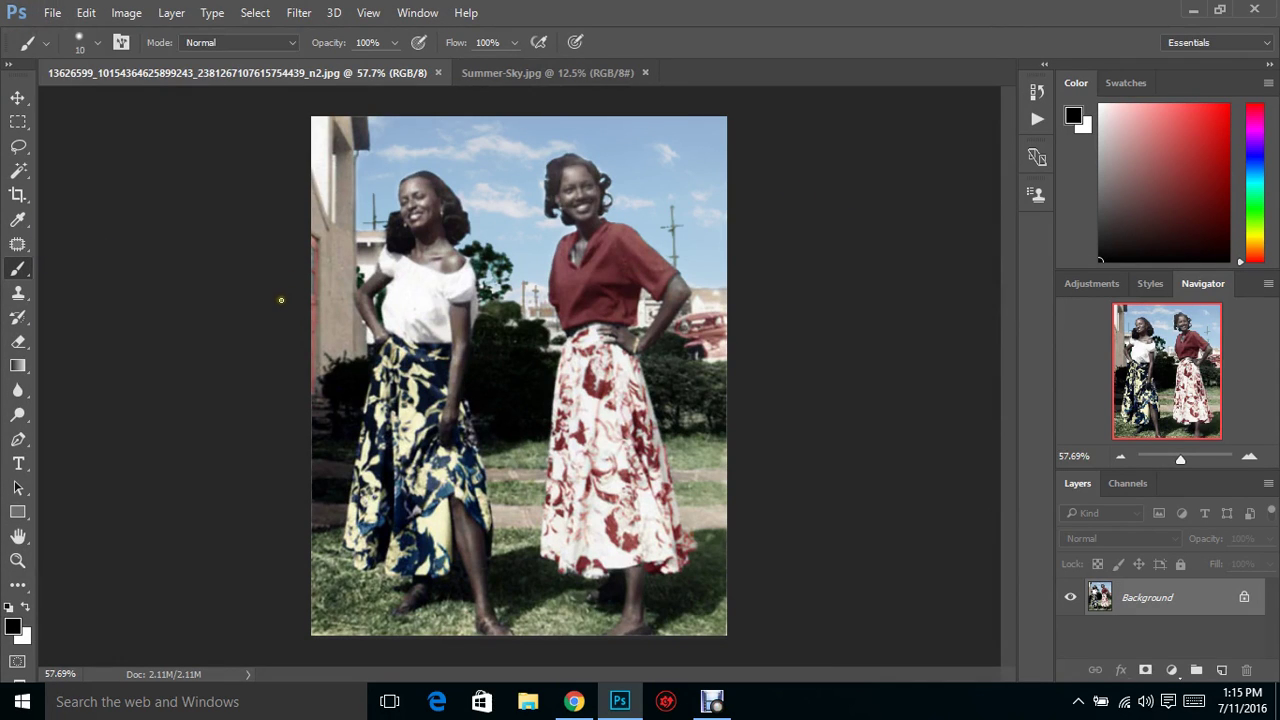
click(54, 13)
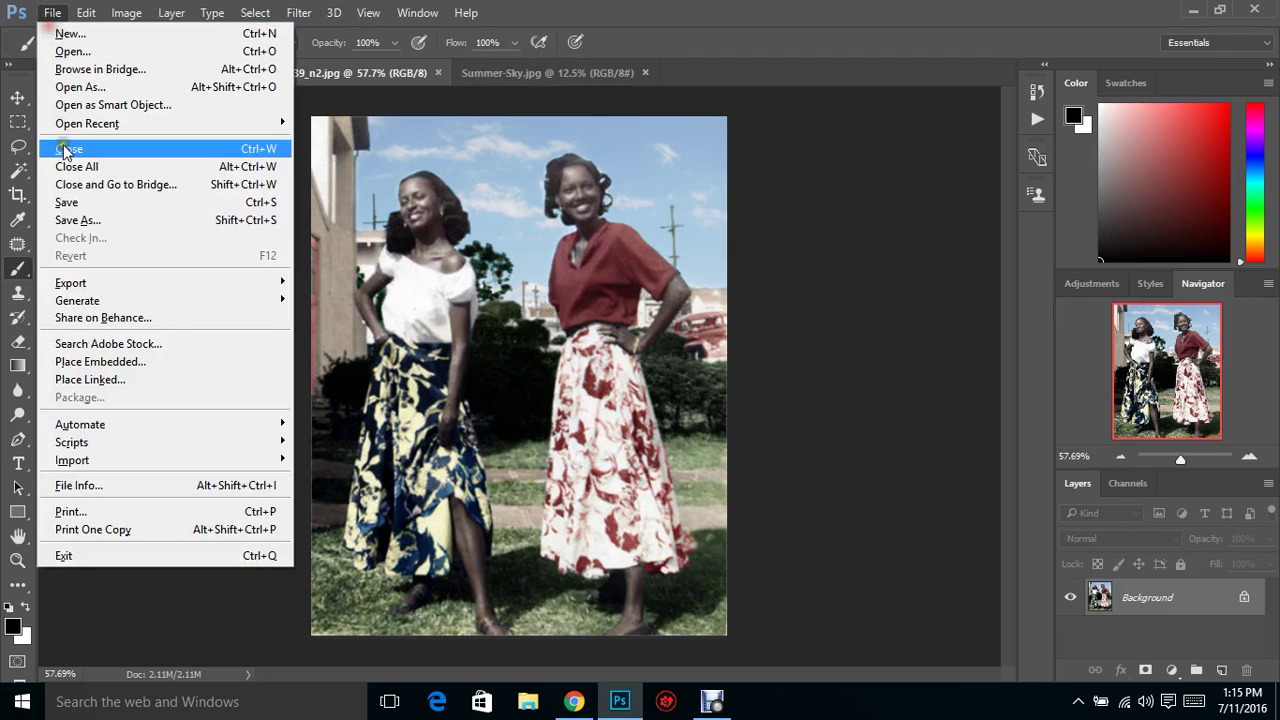
double_click(81, 54)
key(ctrl+z)
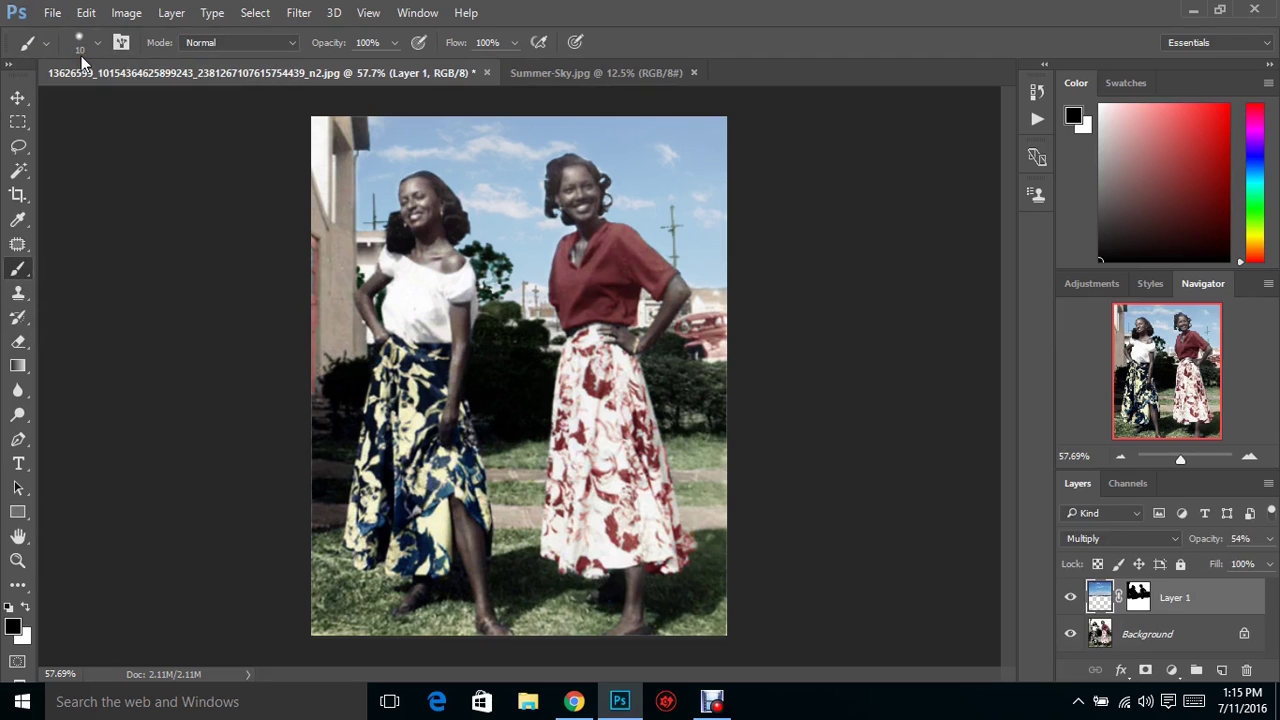
click(52, 13)
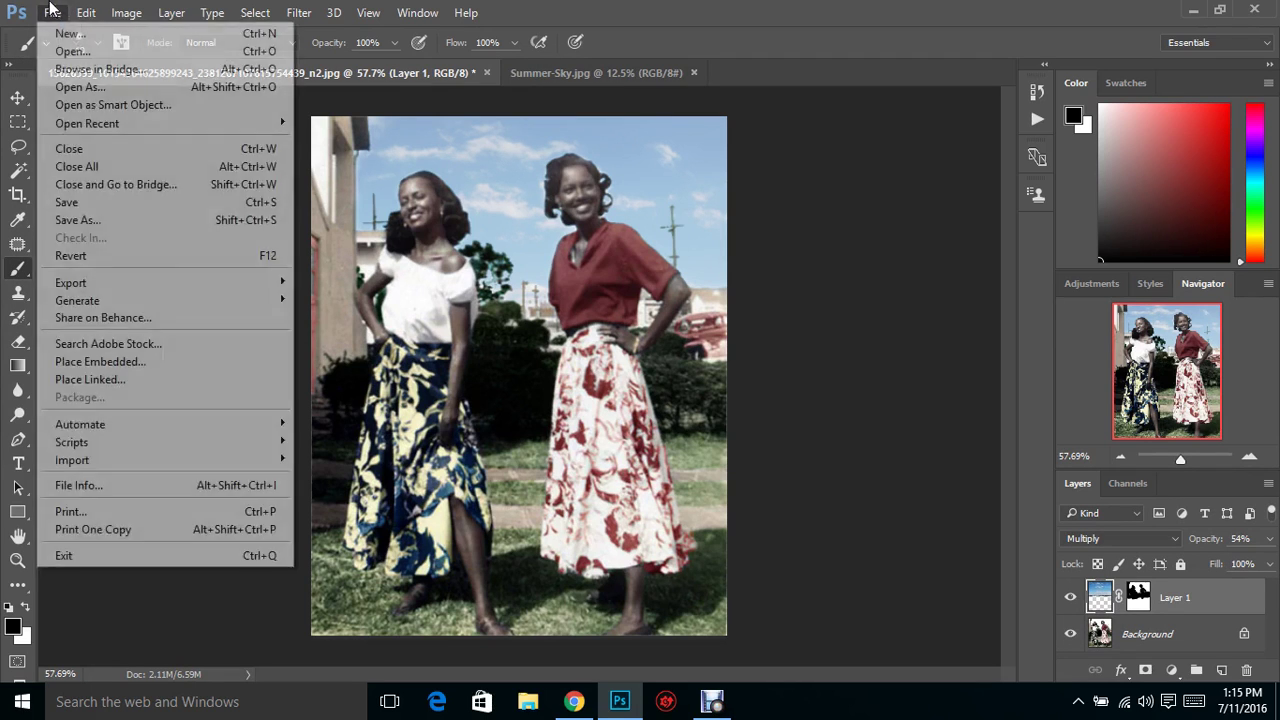
click(85, 253)
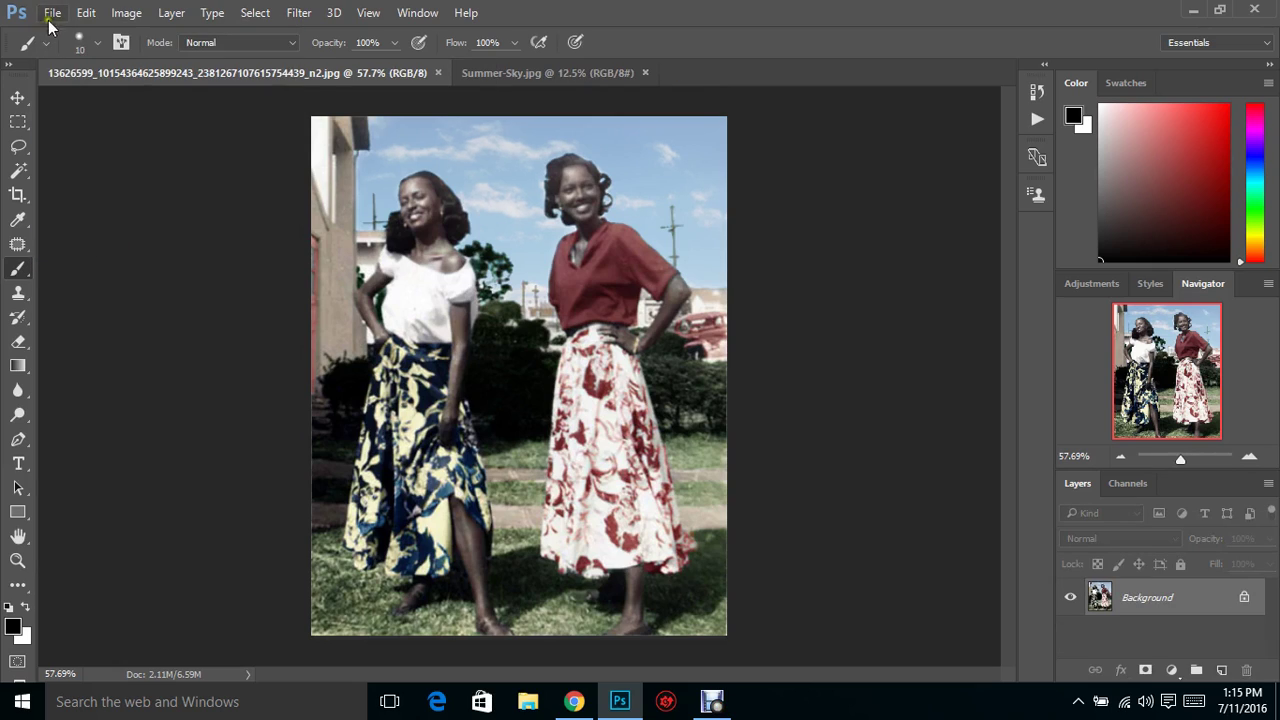
Open the flat-sky copy of the photo ending in "_n (1)" from Downloads and close the edited version ending in "_n2"
click(50, 13)
click(75, 50)
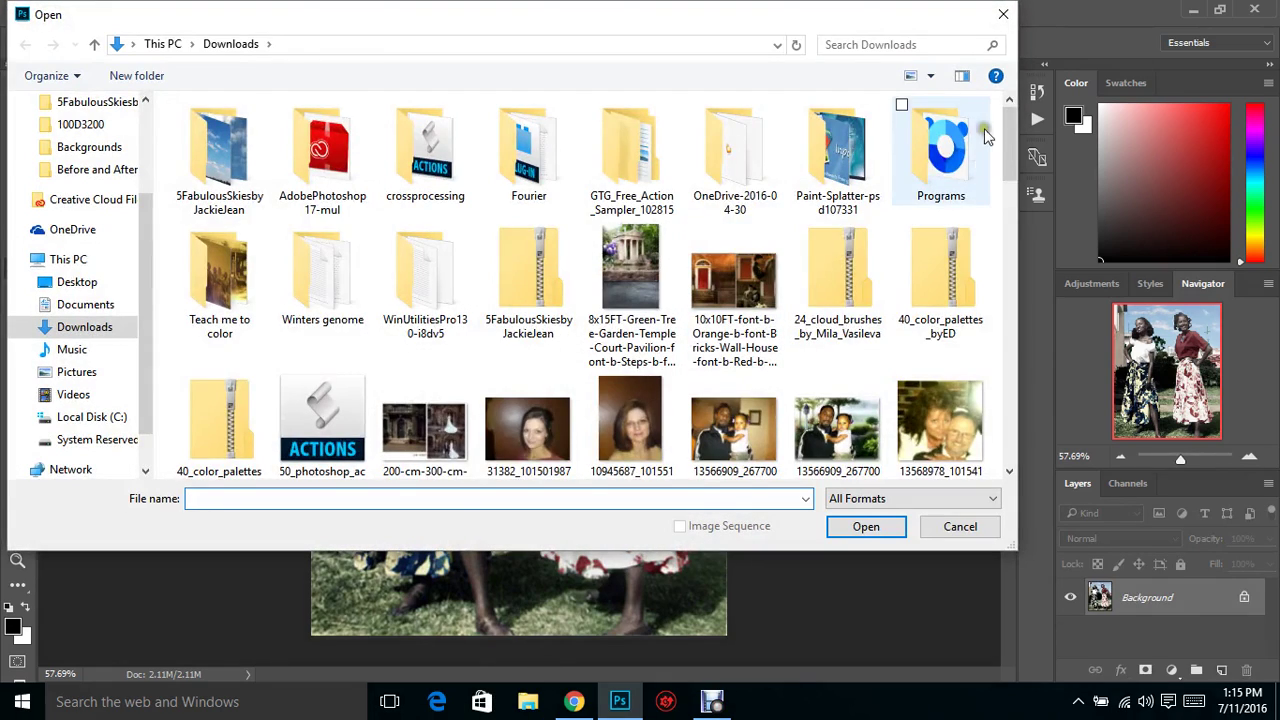
drag(1010, 140, 1012, 243)
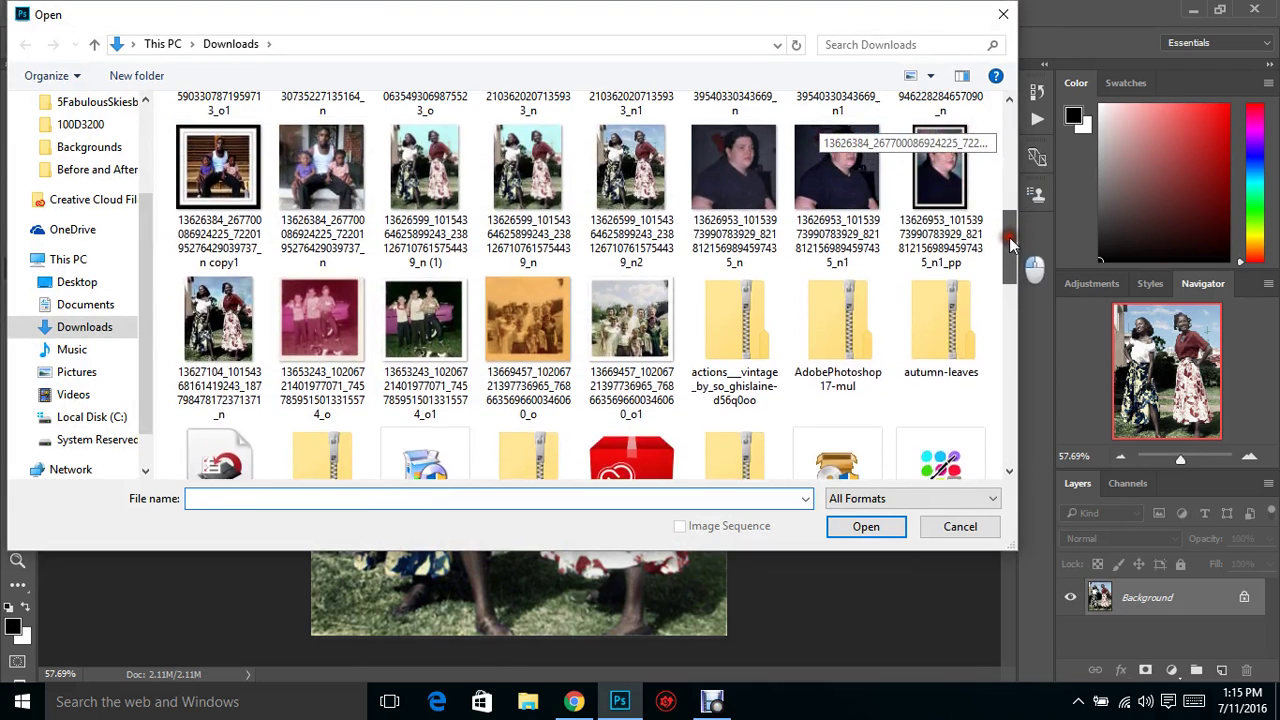
click(425, 190)
click(866, 526)
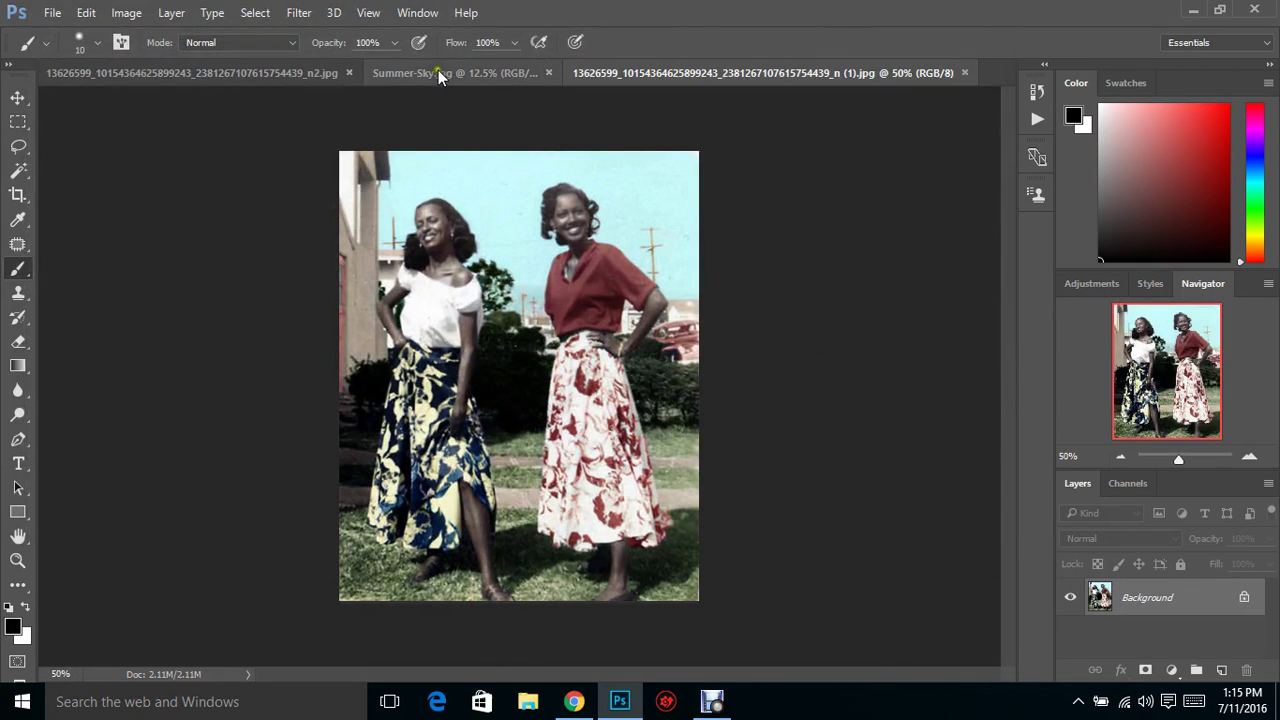
click(349, 73)
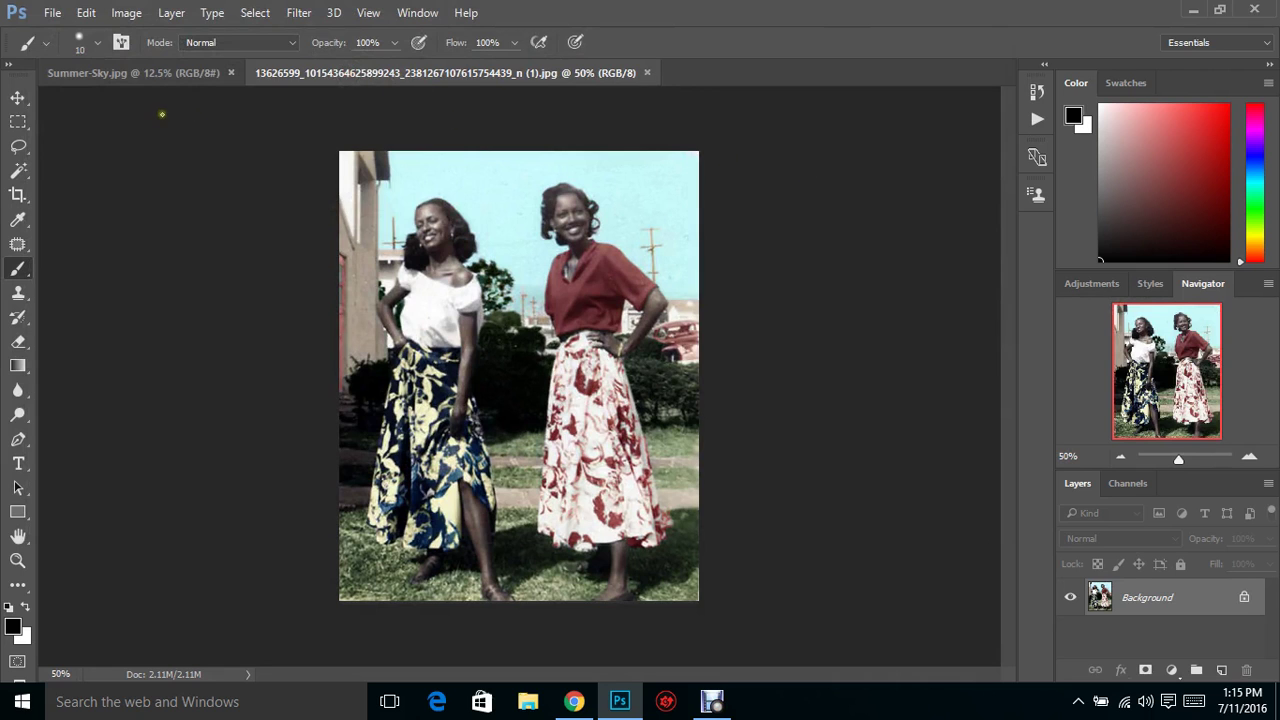
Copy the Summer-Sky image into the flat-sky photo as a new layer with the Move tool
click(160, 74)
click(17, 98)
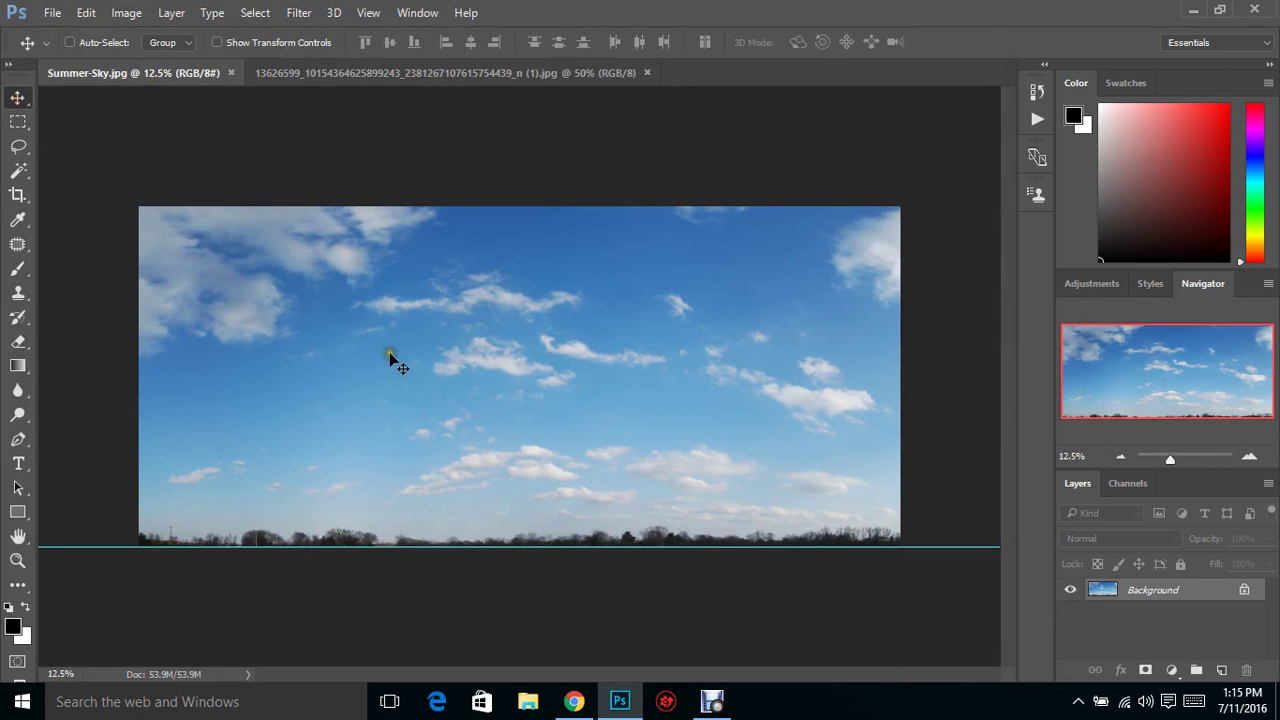
drag(389, 352, 460, 222)
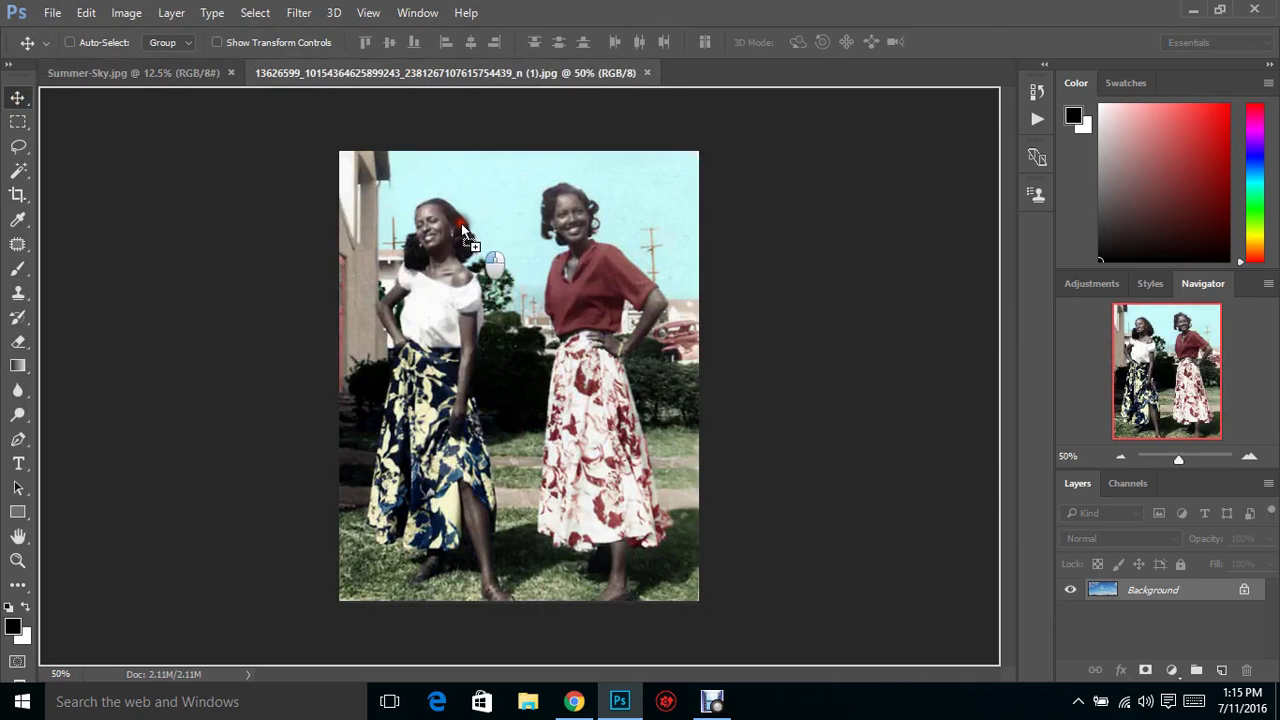
Scale the sky layer down so it covers the upper half of the photo, from its top edge to the hedge line
click(127, 14)
mouse_move(90, 14)
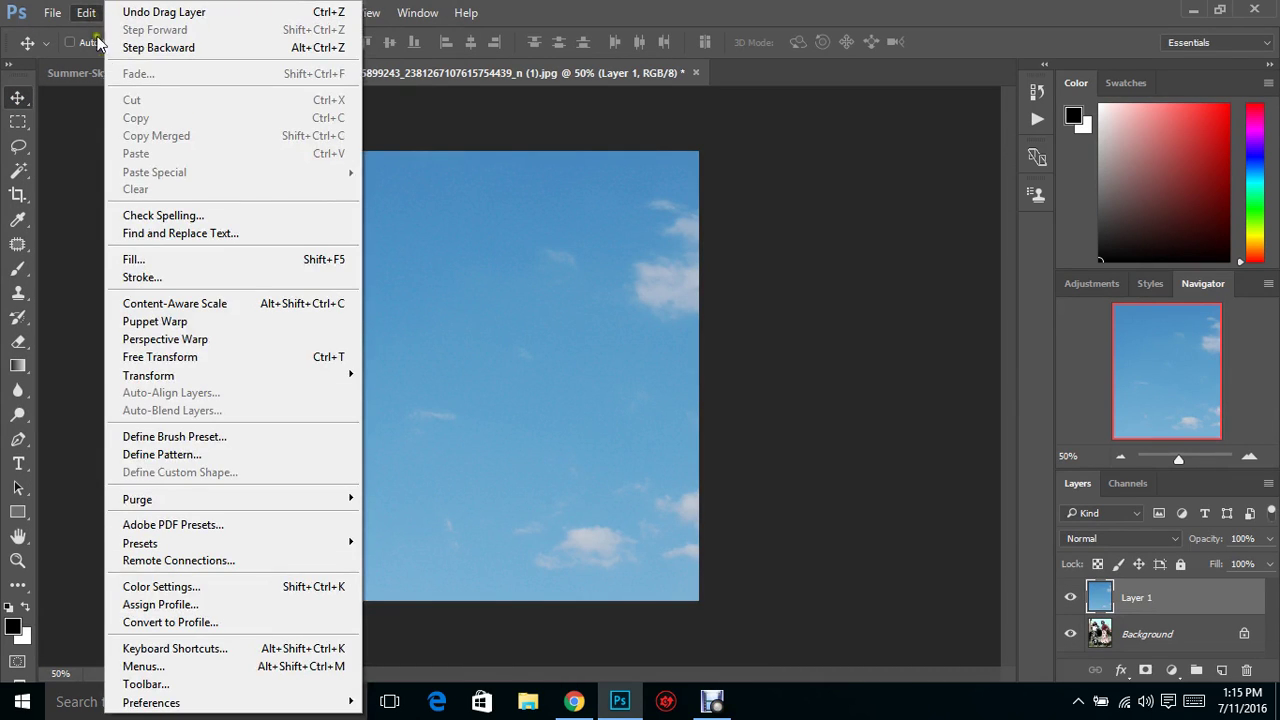
mouse_move(179, 372)
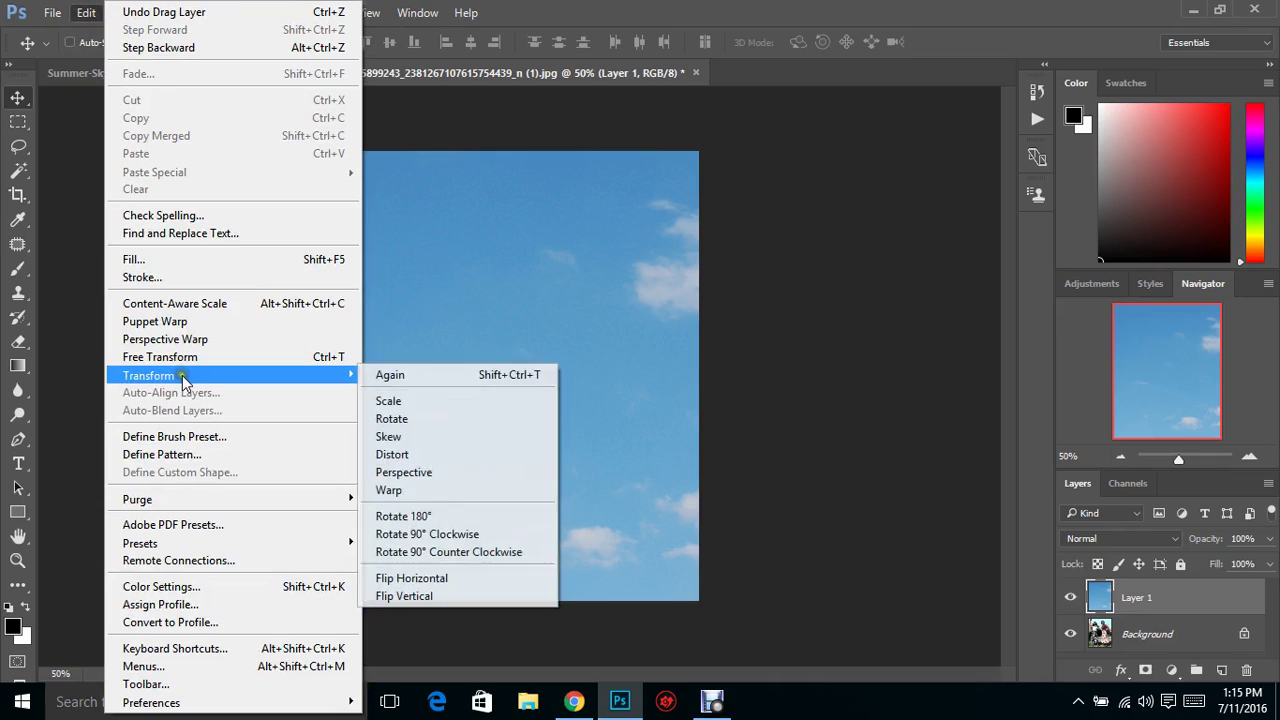
click(390, 401)
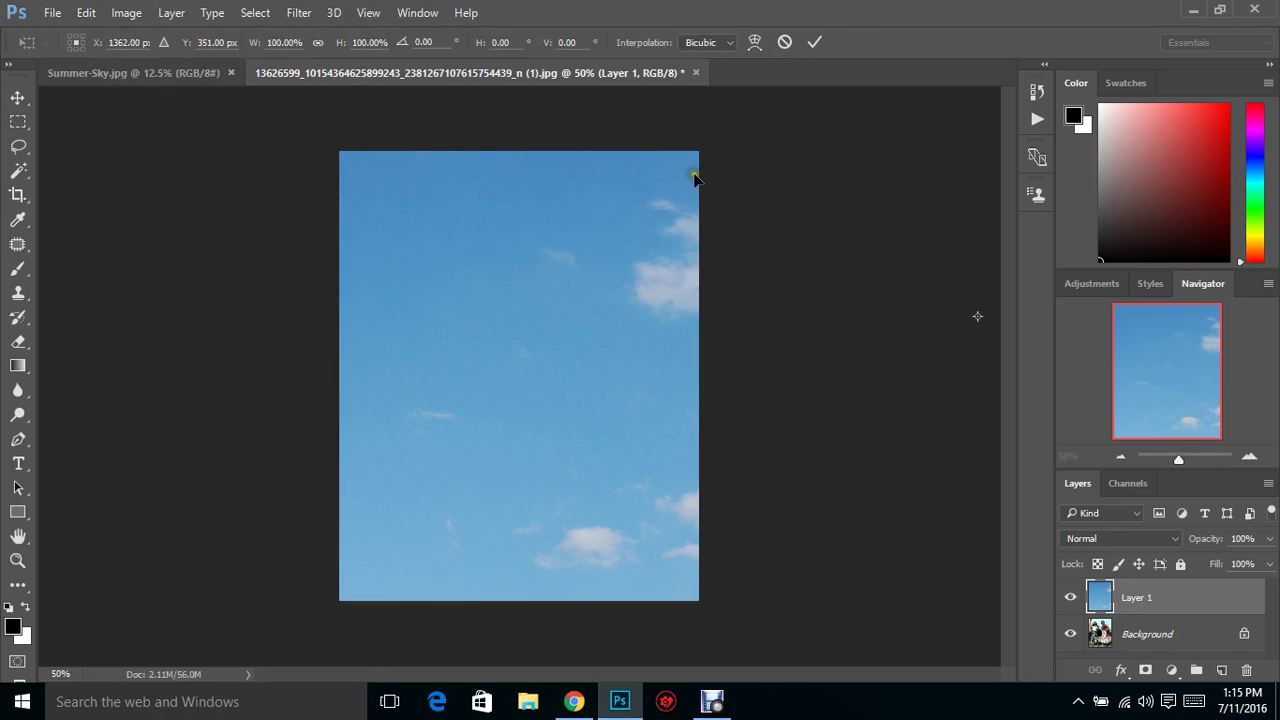
drag(1176, 460, 1161, 462)
key(shift)
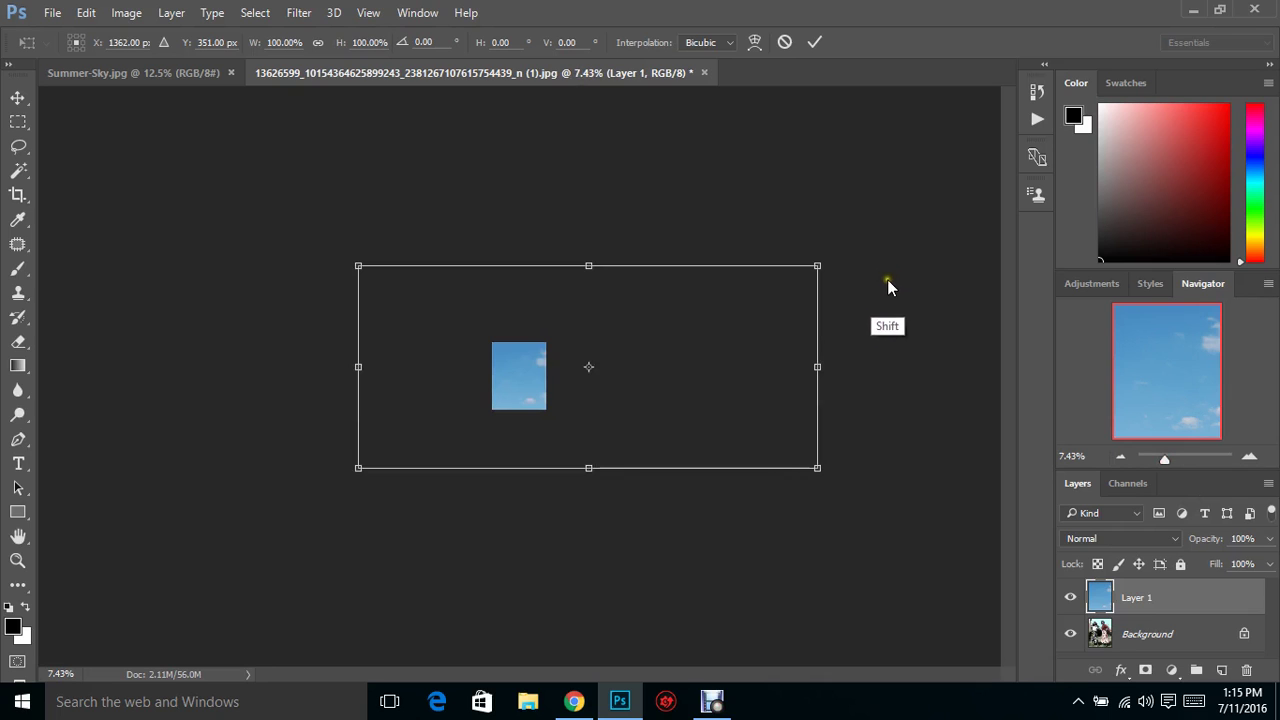
drag(818, 264, 555, 370)
click(810, 42)
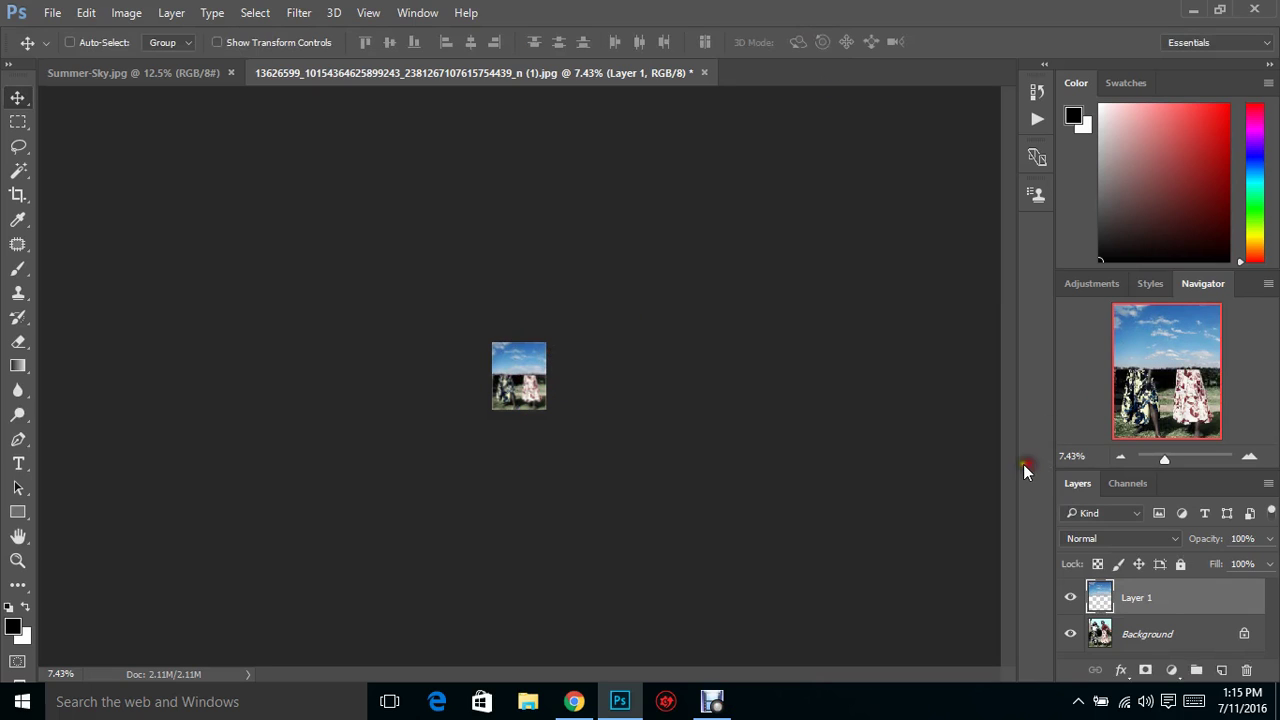
Add a layer mask to the sky layer and lower the layer's opacity to 42%
drag(1183, 462, 1184, 459)
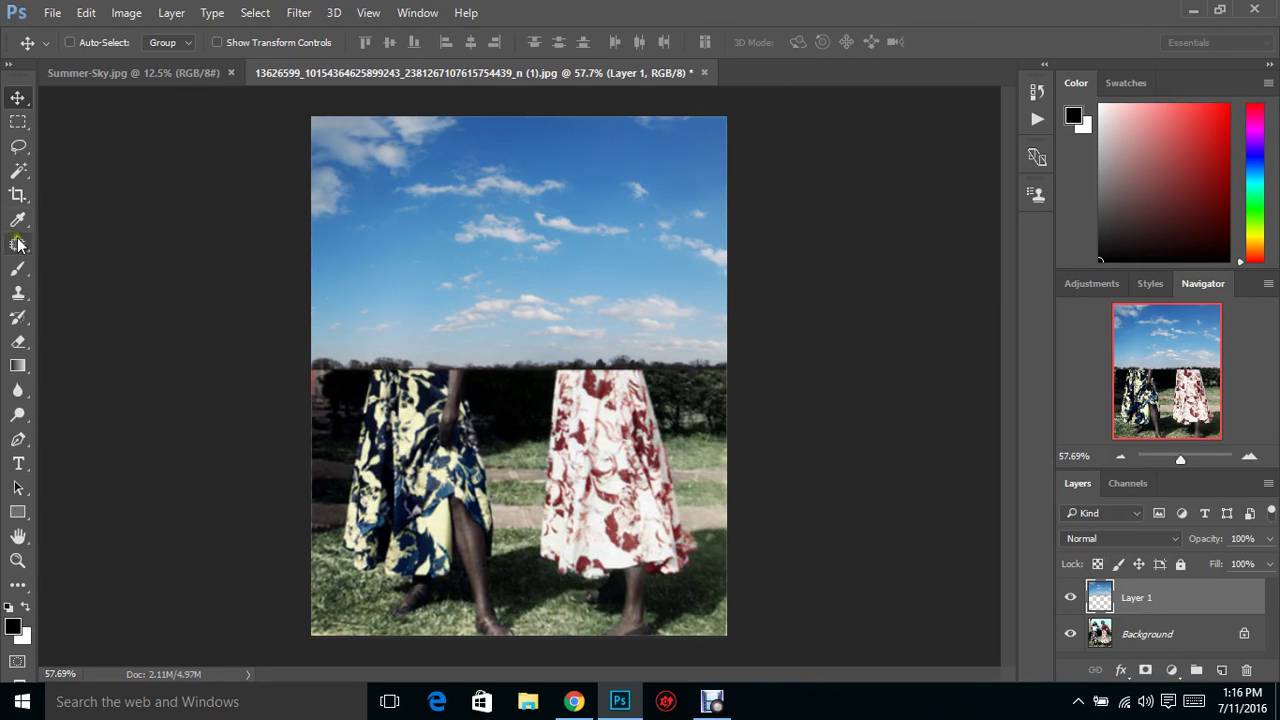
click(18, 272)
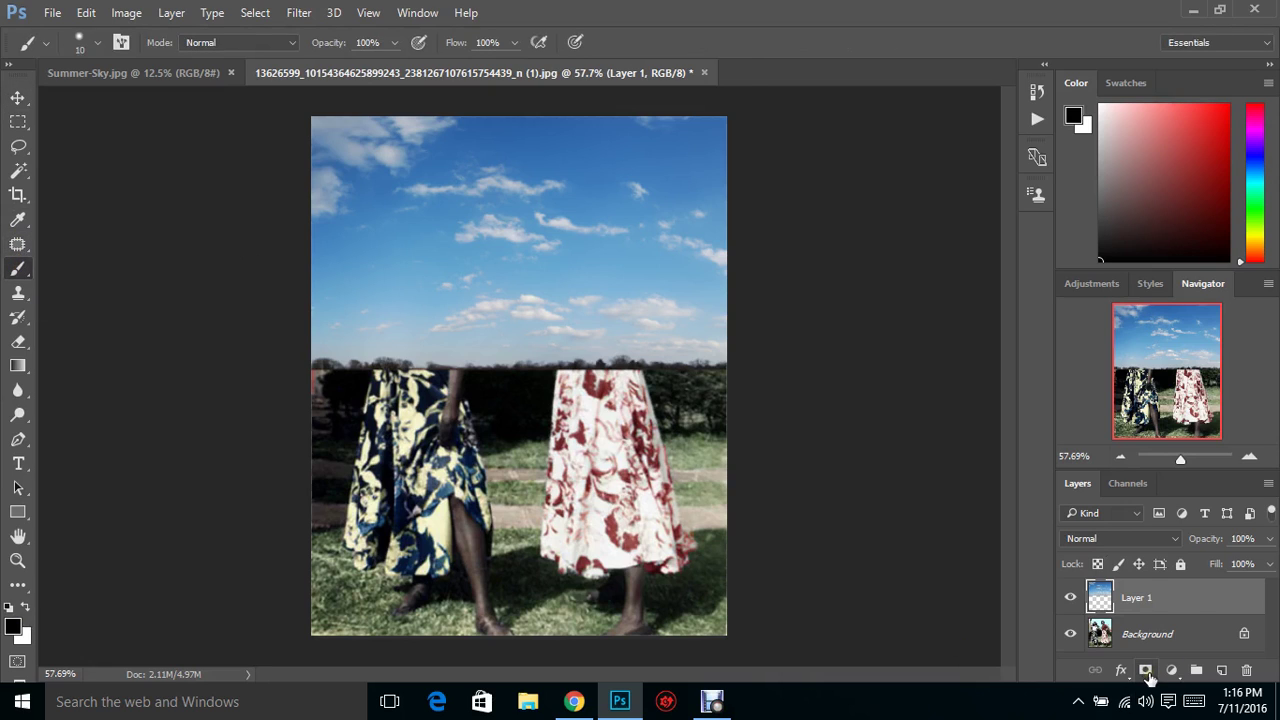
click(1146, 671)
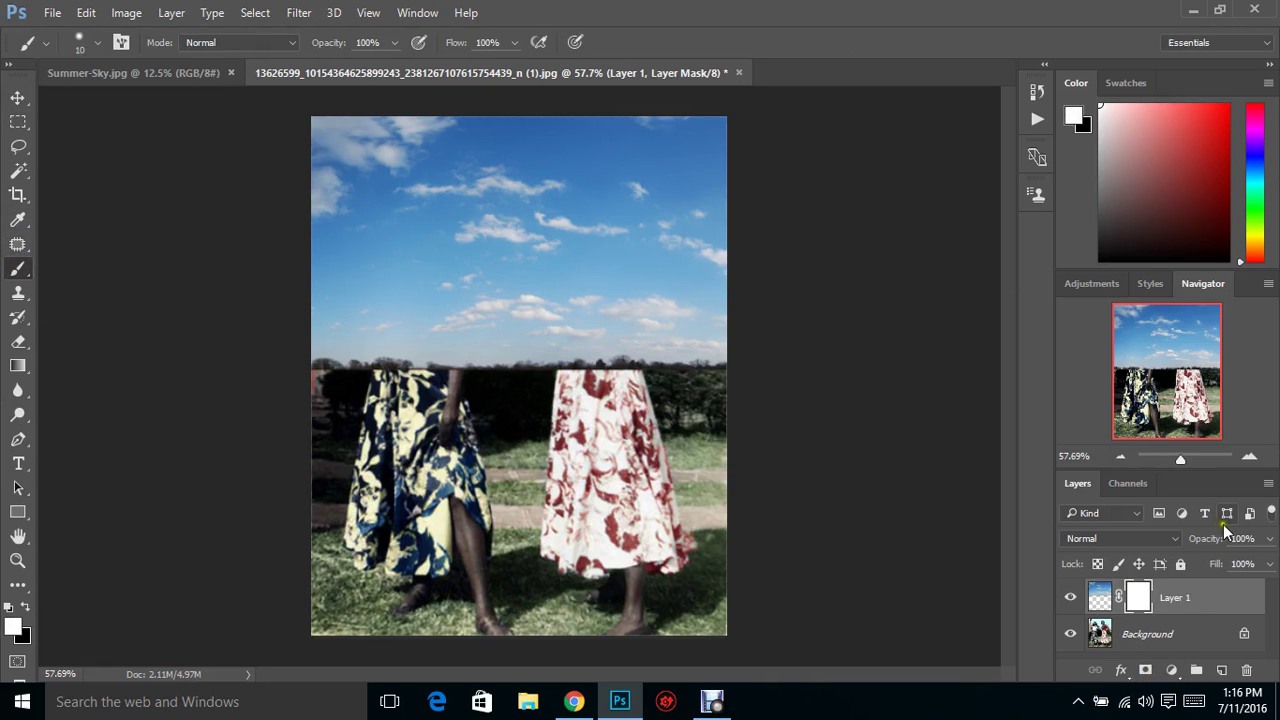
click(1270, 540)
drag(1237, 561, 1216, 562)
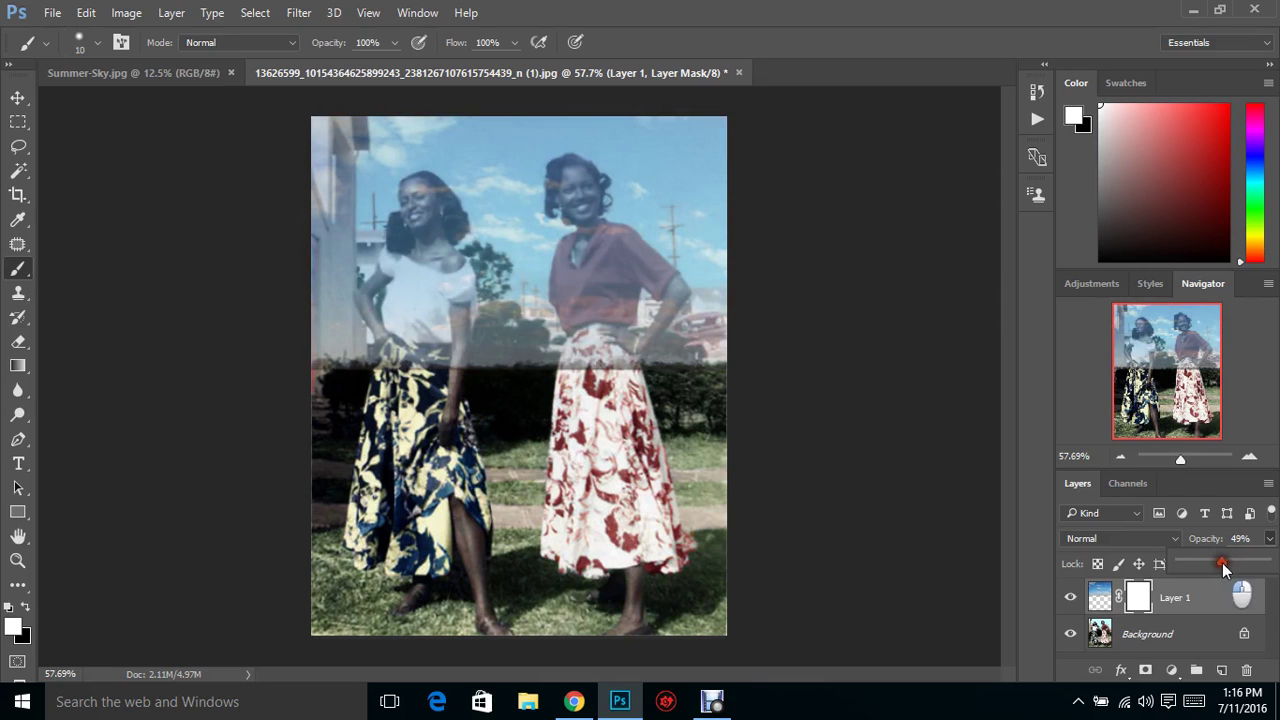
Paint black on the mask with a 73 px brush over the hedge, the building and both women's clothes
click(1193, 459)
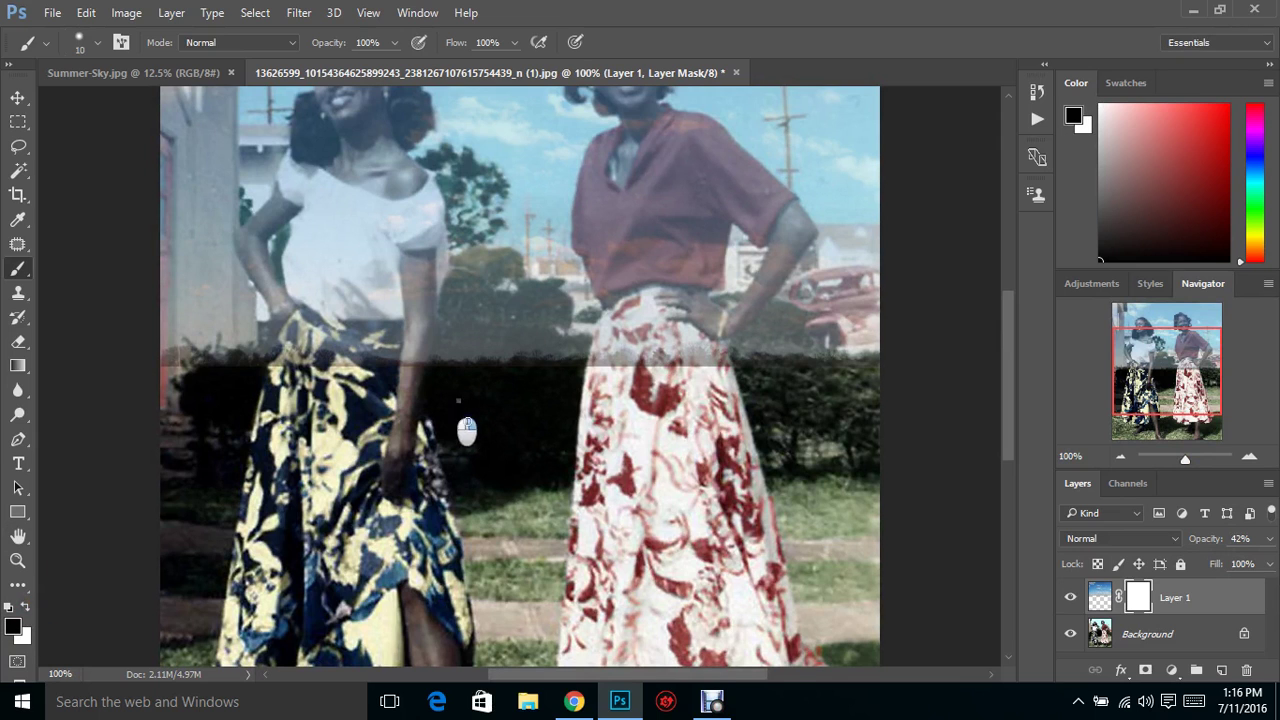
right_click(529, 400)
click(654, 436)
mouse_move(380, 379)
mouse_down()
mouse_move(789, 344)
mouse_move(514, 379)
mouse_move(689, 345)
mouse_move(827, 343)
mouse_move(861, 310)
mouse_move(862, 289)
mouse_move(824, 286)
mouse_move(845, 260)
mouse_up()
mouse_move(658, 357)
mouse_down()
mouse_move(600, 214)
mouse_move(645, 295)
mouse_move(674, 206)
mouse_move(620, 163)
mouse_move(700, 320)
mouse_move(500, 423)
mouse_move(250, 360)
mouse_up()
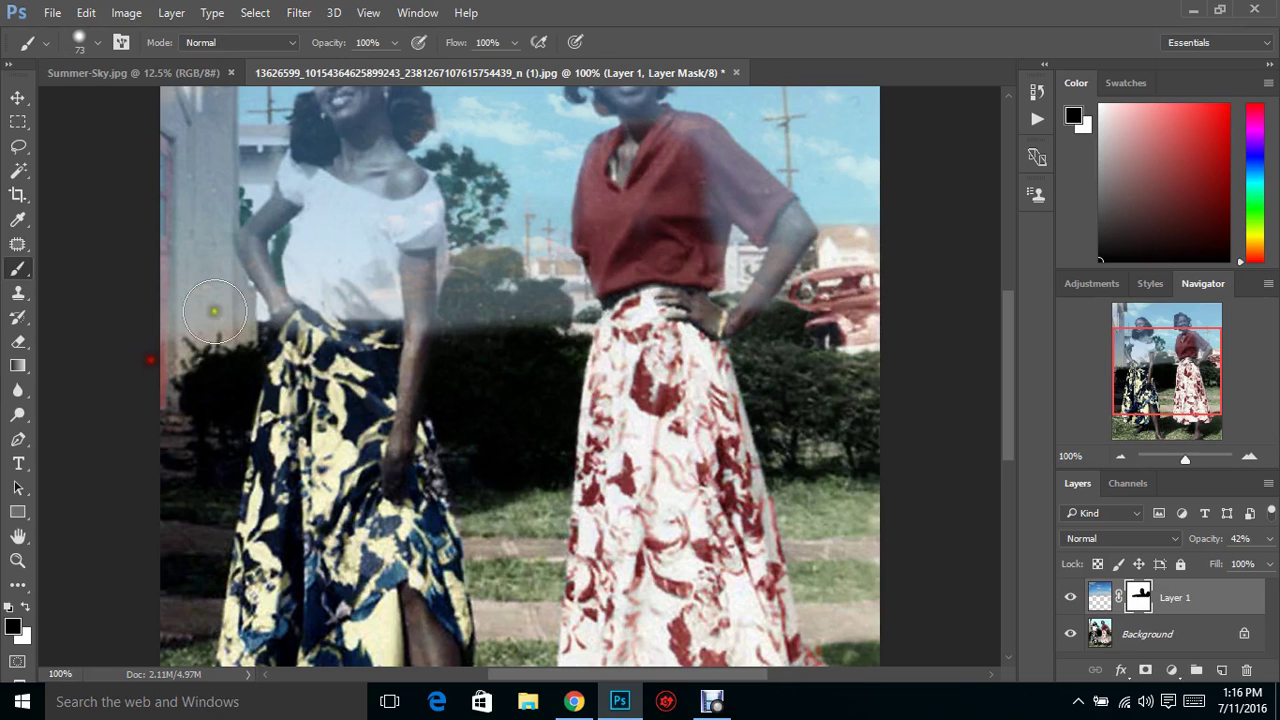
drag(1183, 462, 1153, 466)
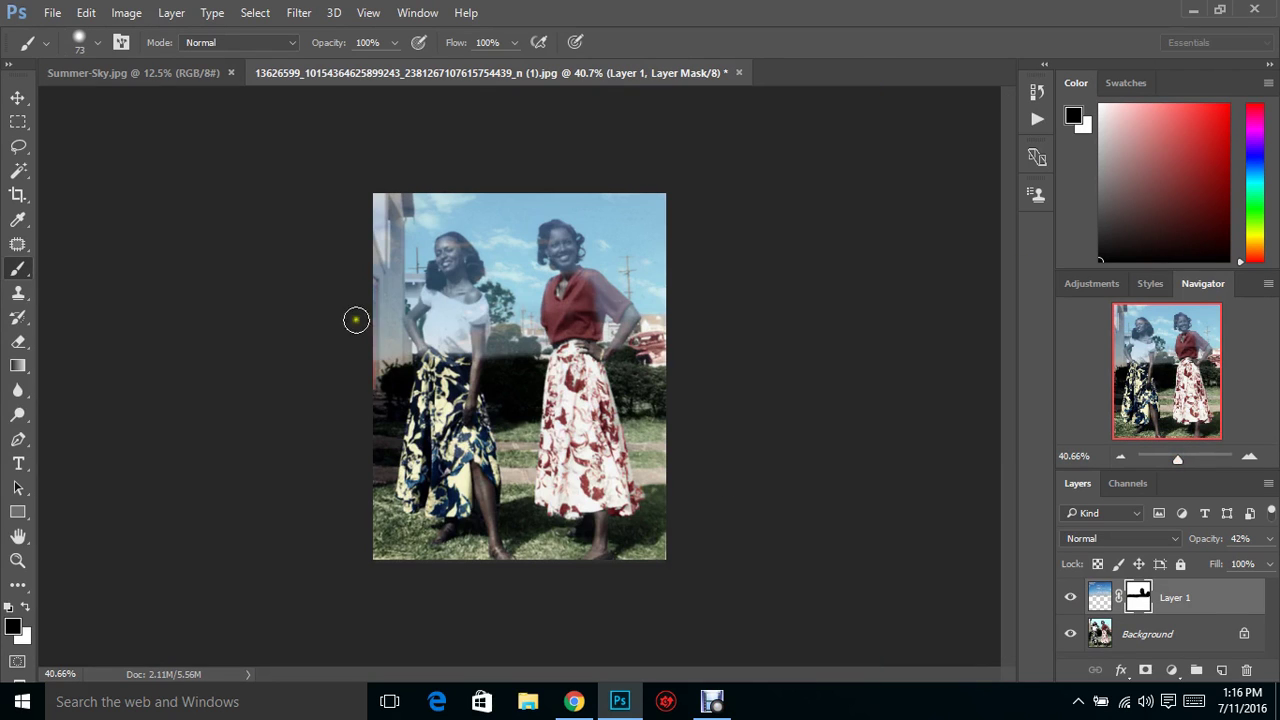
mouse_move(356, 320)
mouse_down()
mouse_move(377, 193)
mouse_move(387, 395)
mouse_move(378, 224)
mouse_move(388, 338)
mouse_move(383, 313)
mouse_move(398, 339)
mouse_move(394, 297)
mouse_move(408, 288)
mouse_move(452, 326)
mouse_move(419, 354)
mouse_move(450, 347)
mouse_move(394, 198)
mouse_move(386, 279)
mouse_move(404, 201)
mouse_move(461, 283)
mouse_move(487, 364)
mouse_move(486, 344)
mouse_move(518, 357)
mouse_move(537, 349)
mouse_move(526, 338)
mouse_move(555, 354)
mouse_move(571, 329)
mouse_move(557, 316)
mouse_move(583, 295)
mouse_move(600, 352)
mouse_move(631, 325)
mouse_move(586, 284)
mouse_move(567, 318)
mouse_up()
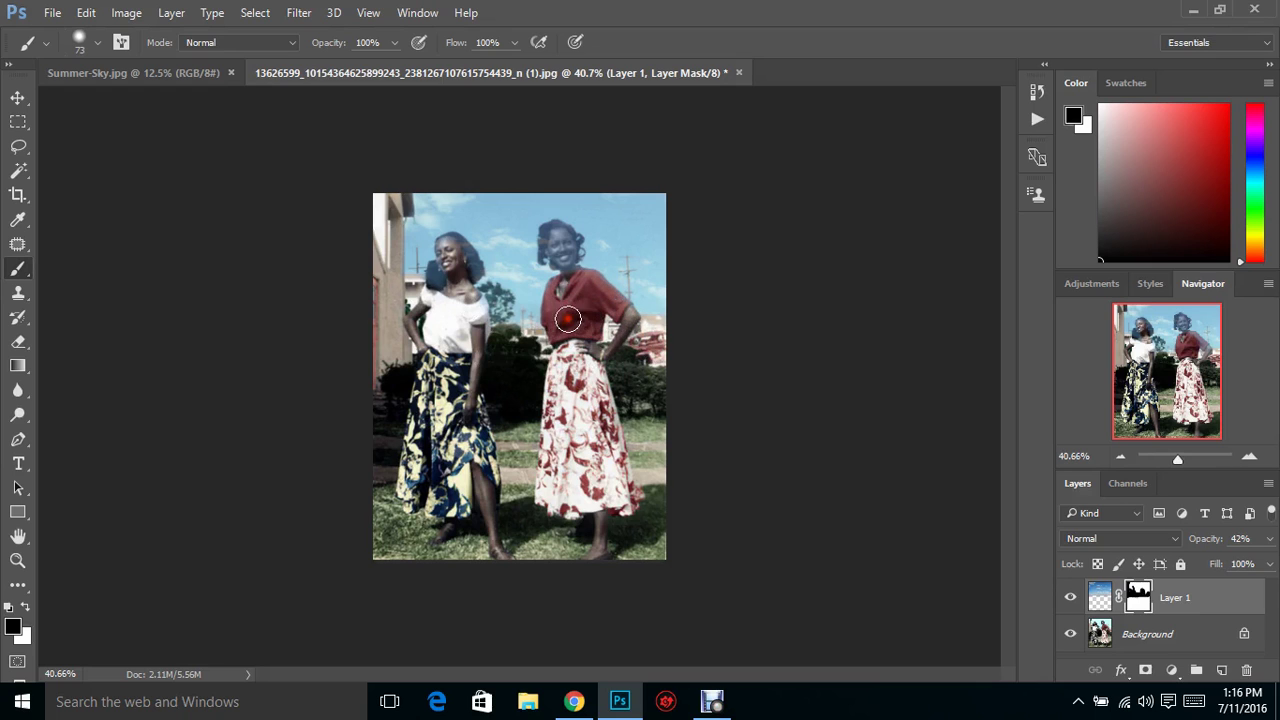
Mask the sky off the face, hair and shoulders of the woman in white with a 32 px brush
click(1188, 460)
mouse_move(290, 180)
mouse_down()
mouse_move(256, 176)
mouse_move(287, 144)
mouse_move(340, 231)
mouse_up()
mouse_move(490, 484)
mouse_down()
mouse_move(366, 532)
mouse_move(158, 542)
mouse_move(81, 526)
mouse_up()
drag(1179, 350, 1174, 310)
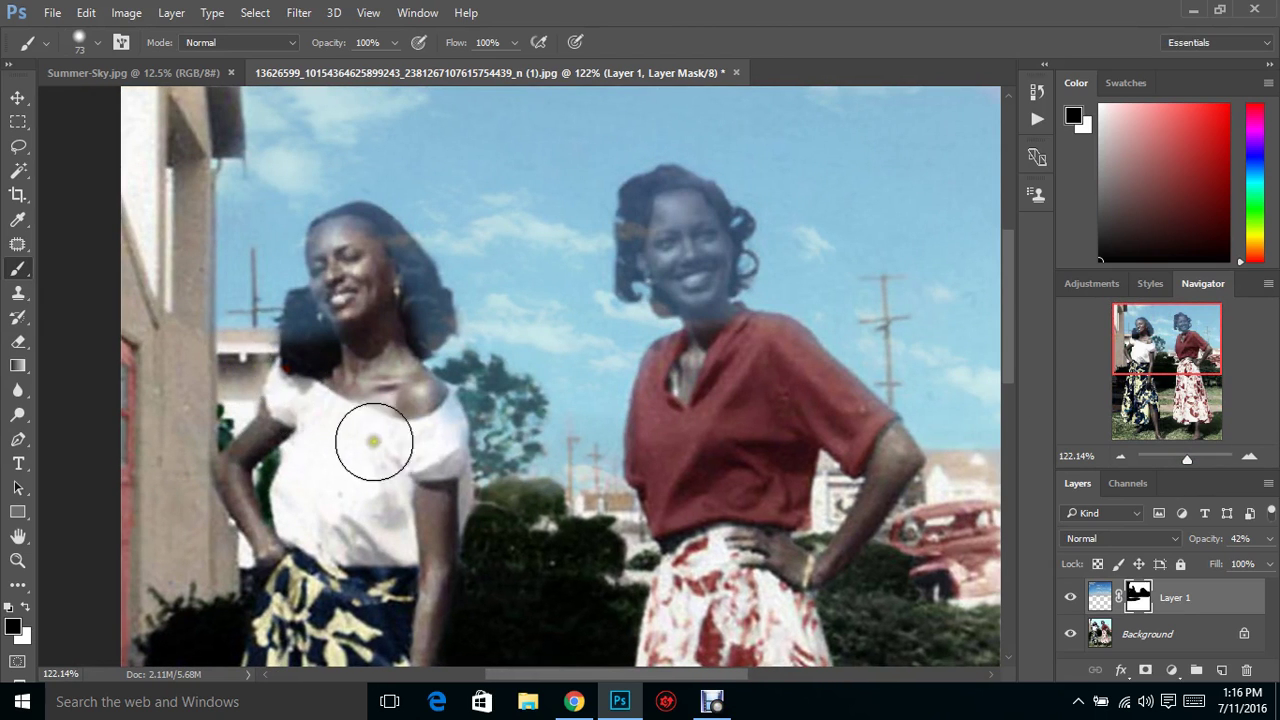
right_click(386, 450)
mouse_move(285, 419)
mouse_down()
mouse_move(309, 306)
mouse_move(347, 314)
mouse_move(326, 281)
mouse_move(330, 245)
mouse_move(395, 240)
mouse_move(425, 314)
mouse_move(380, 300)
mouse_move(365, 235)
mouse_move(318, 244)
mouse_move(350, 250)
mouse_move(434, 463)
mouse_move(436, 397)
mouse_move(480, 368)
mouse_move(472, 405)
mouse_move(500, 380)
mouse_move(525, 406)
mouse_move(500, 430)
mouse_move(515, 490)
mouse_move(535, 455)
mouse_move(477, 445)
mouse_move(456, 366)
mouse_up()
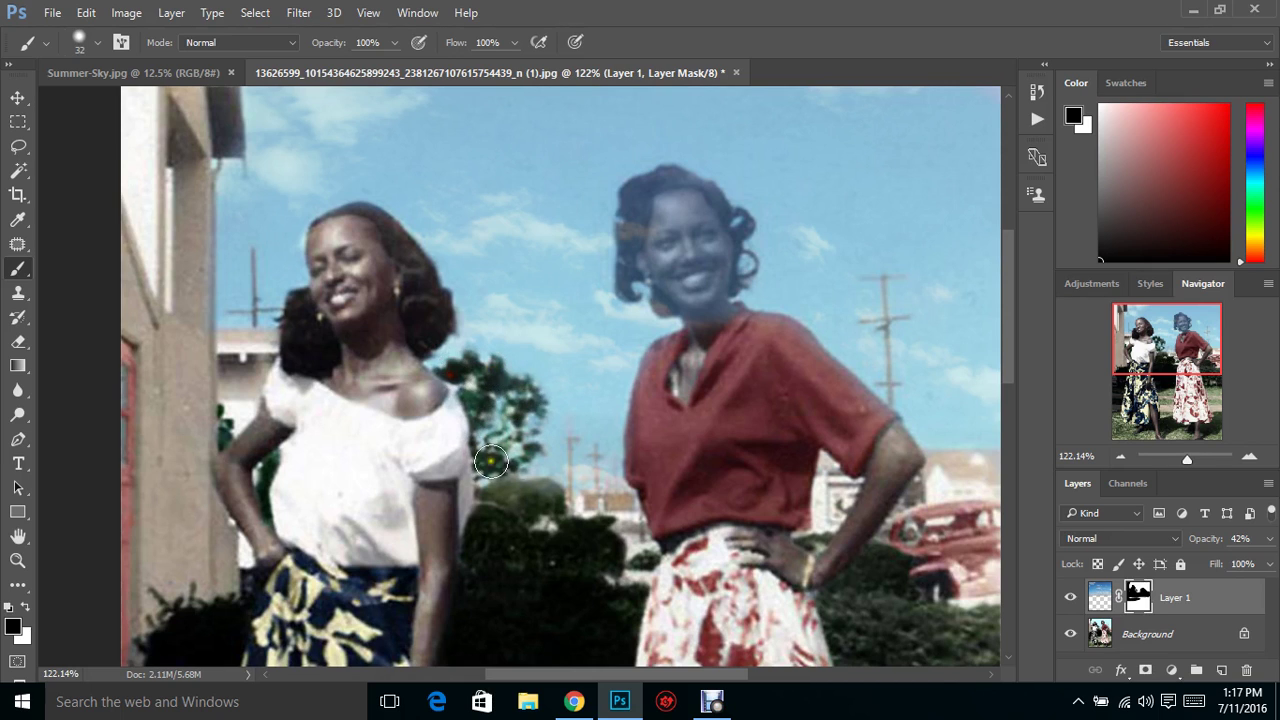
Paint black on the mask over the tree, the bushes, the red blouse and the face of the woman wearing it
mouse_move(491, 461)
mouse_down()
mouse_move(523, 457)
mouse_move(516, 426)
mouse_up()
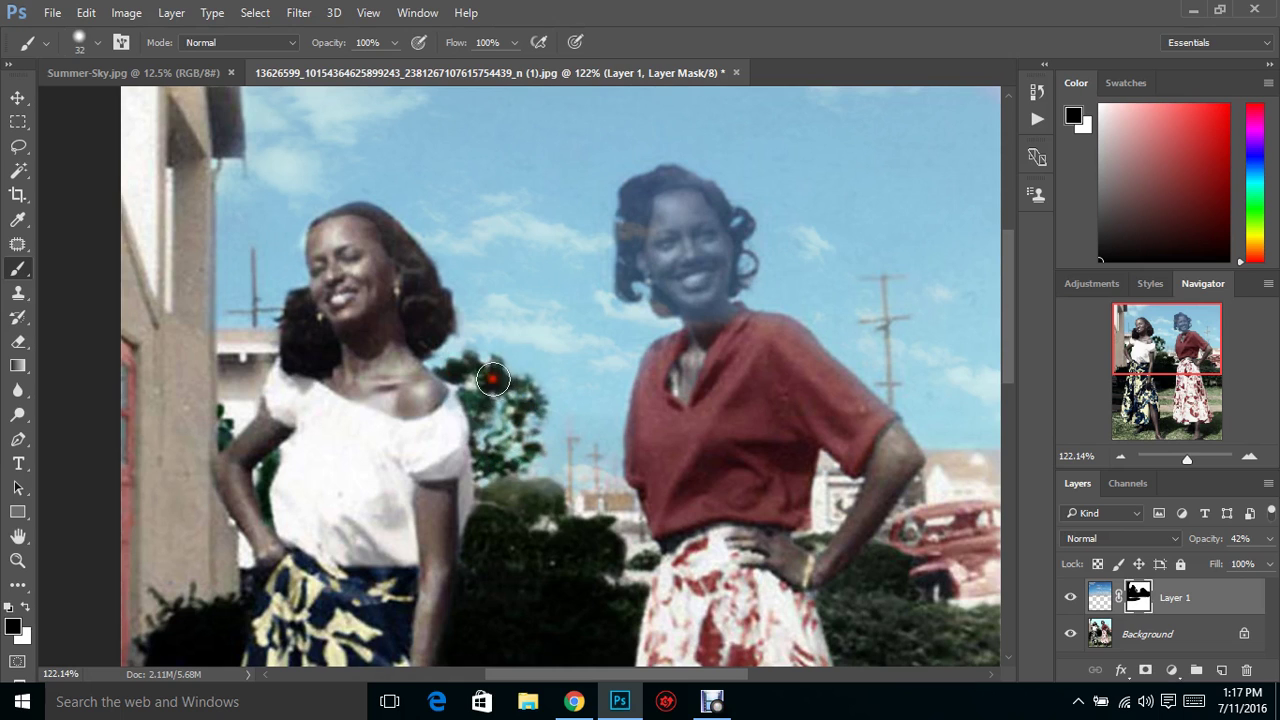
drag(493, 379, 482, 376)
mouse_move(506, 499)
mouse_down()
mouse_move(550, 501)
mouse_move(570, 527)
mouse_move(609, 529)
mouse_move(620, 578)
mouse_up()
drag(655, 482, 646, 443)
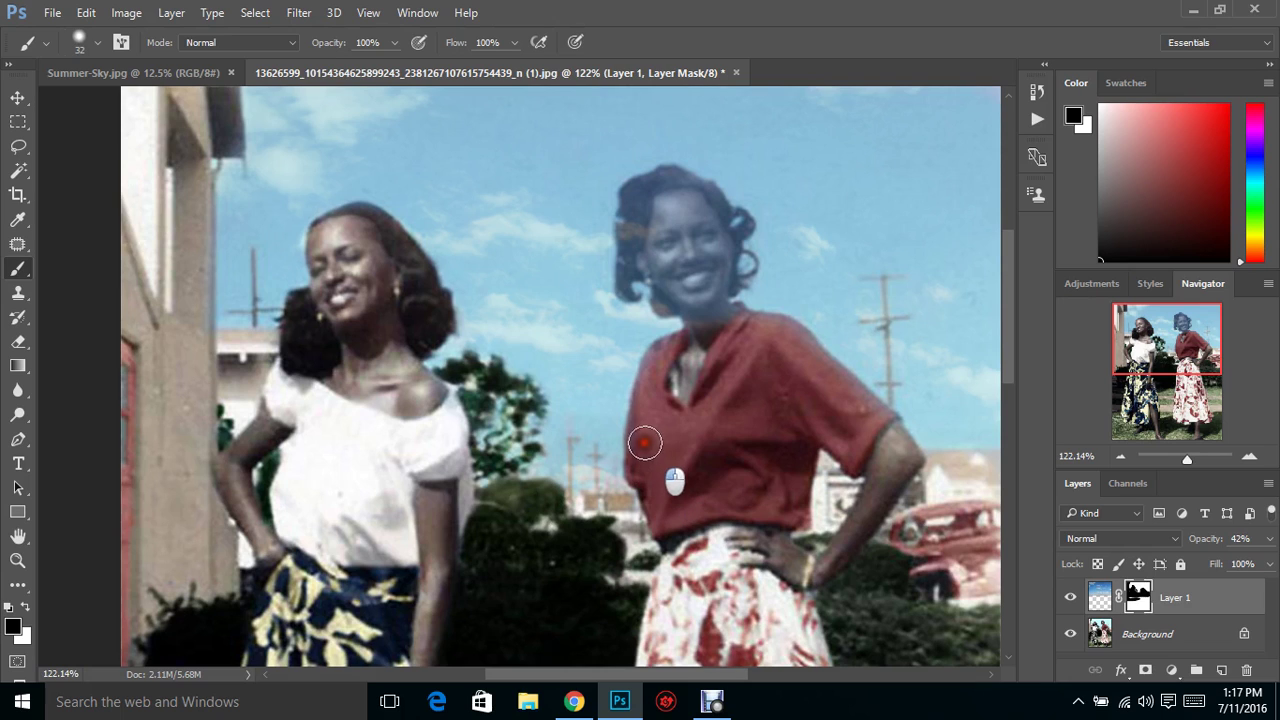
mouse_move(648, 399)
mouse_down()
mouse_move(674, 353)
mouse_move(716, 346)
mouse_move(696, 341)
mouse_move(774, 338)
mouse_move(901, 458)
mouse_up()
mouse_move(683, 303)
mouse_down()
mouse_move(657, 240)
mouse_move(661, 213)
mouse_move(682, 202)
mouse_move(710, 235)
mouse_move(723, 297)
mouse_move(696, 232)
mouse_move(717, 335)
mouse_move(740, 343)
mouse_move(777, 337)
mouse_up()
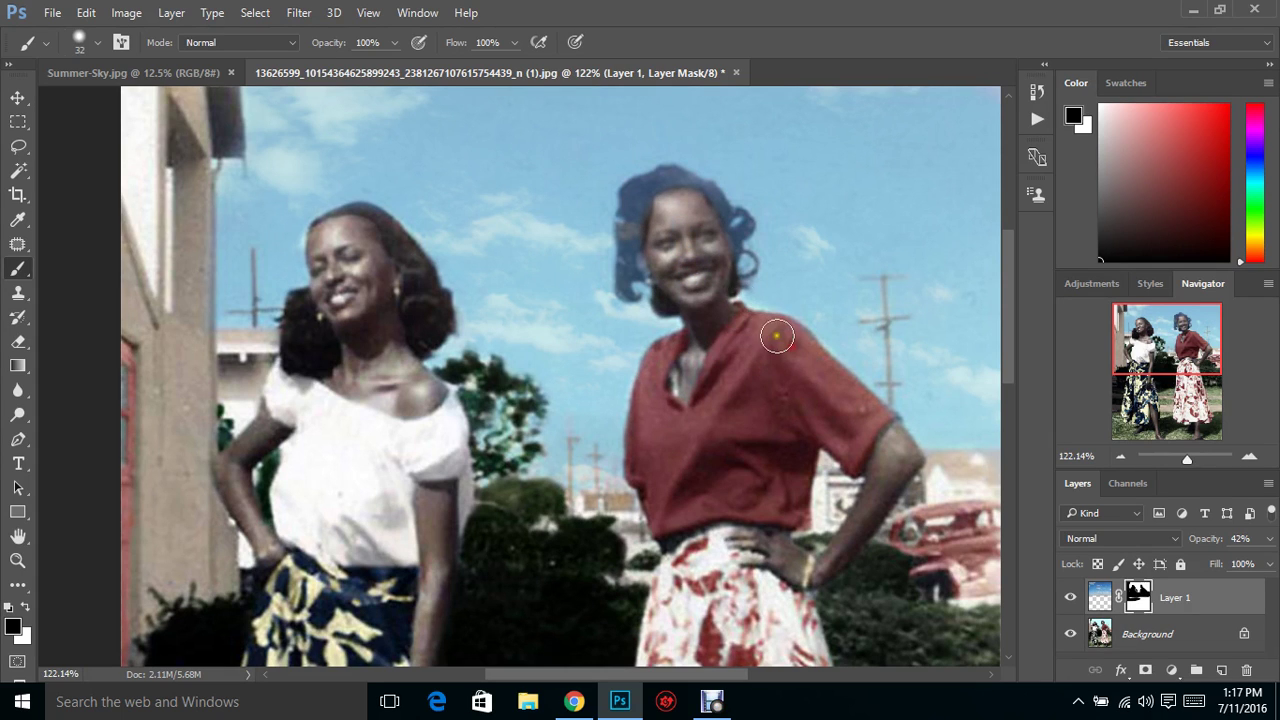
Reduce the brush to 18 px and mask the sky off the roof eave and the hair of the woman in red
right_click(658, 308)
click(779, 362)
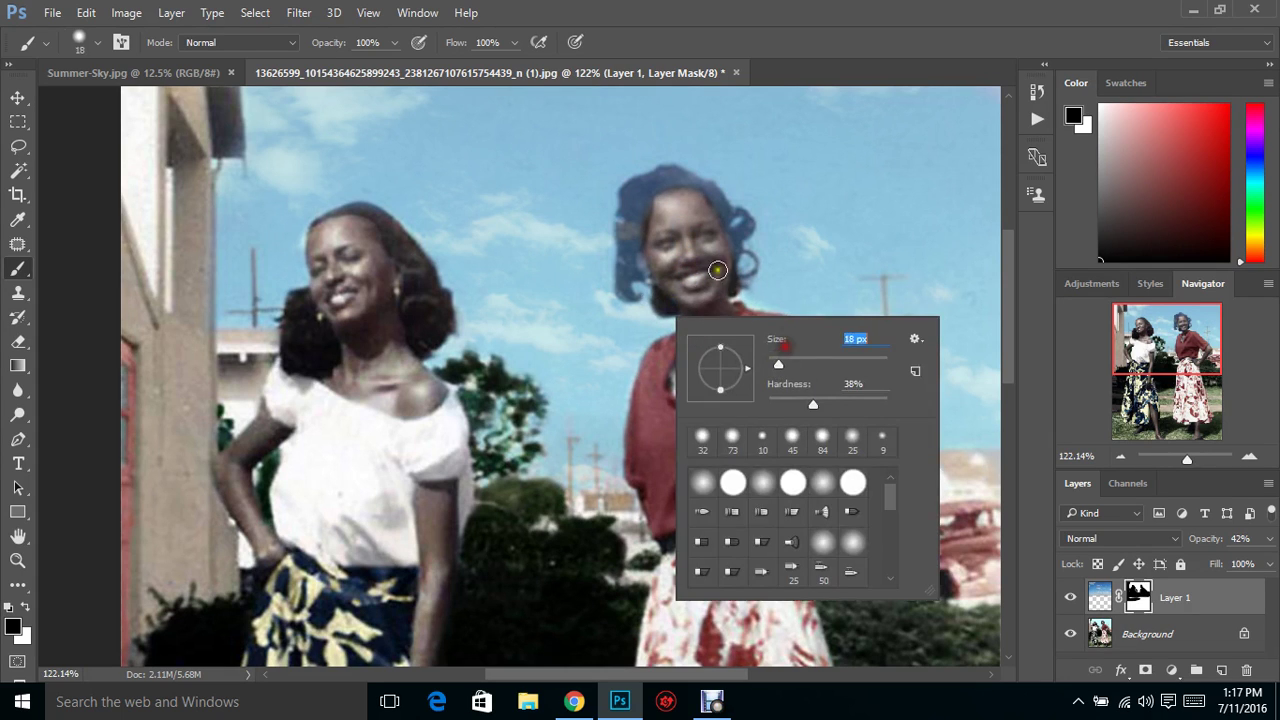
mouse_move(642, 279)
mouse_down()
mouse_move(634, 267)
mouse_move(623, 288)
mouse_move(632, 295)
mouse_move(624, 238)
mouse_move(654, 271)
mouse_move(626, 194)
mouse_move(680, 186)
mouse_move(731, 202)
mouse_move(741, 217)
mouse_move(726, 285)
mouse_move(663, 200)
mouse_move(654, 209)
mouse_move(695, 221)
mouse_up()
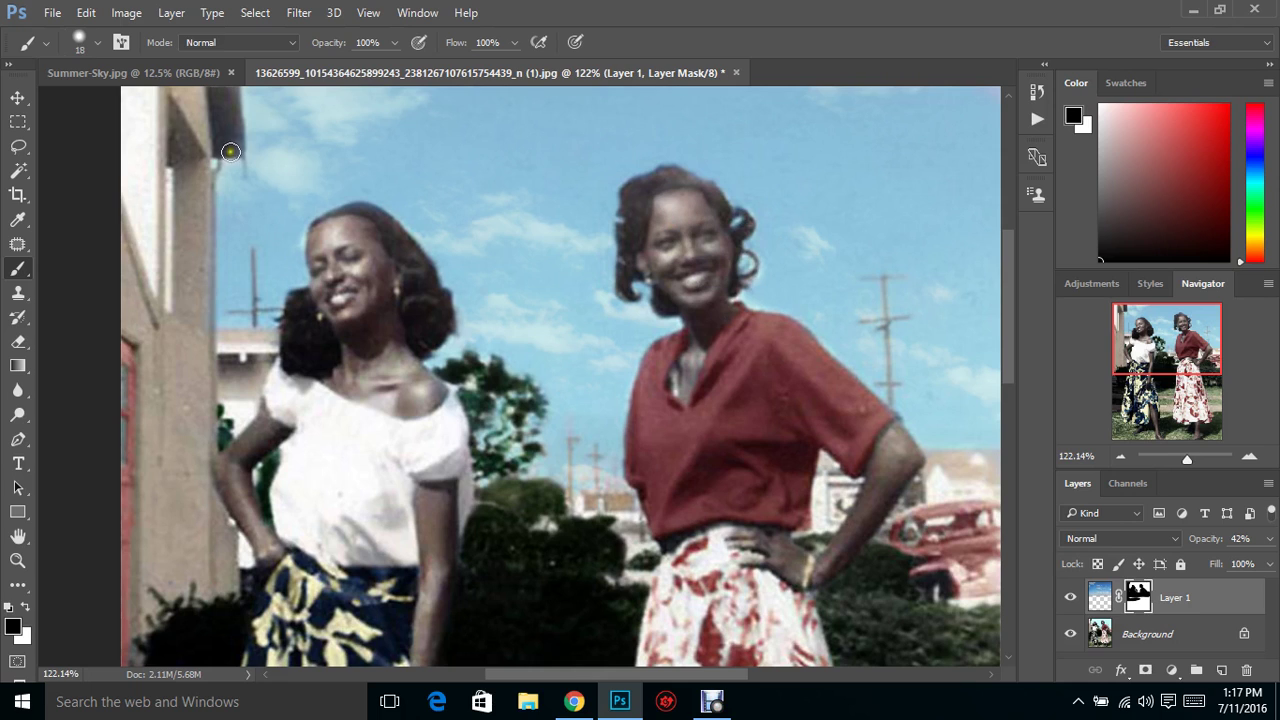
drag(236, 147, 231, 118)
Raise the sky layer's opacity to 100%
mouse_move(1180, 460)
mouse_down()
mouse_move(1171, 455)
mouse_move(1190, 466)
mouse_up()
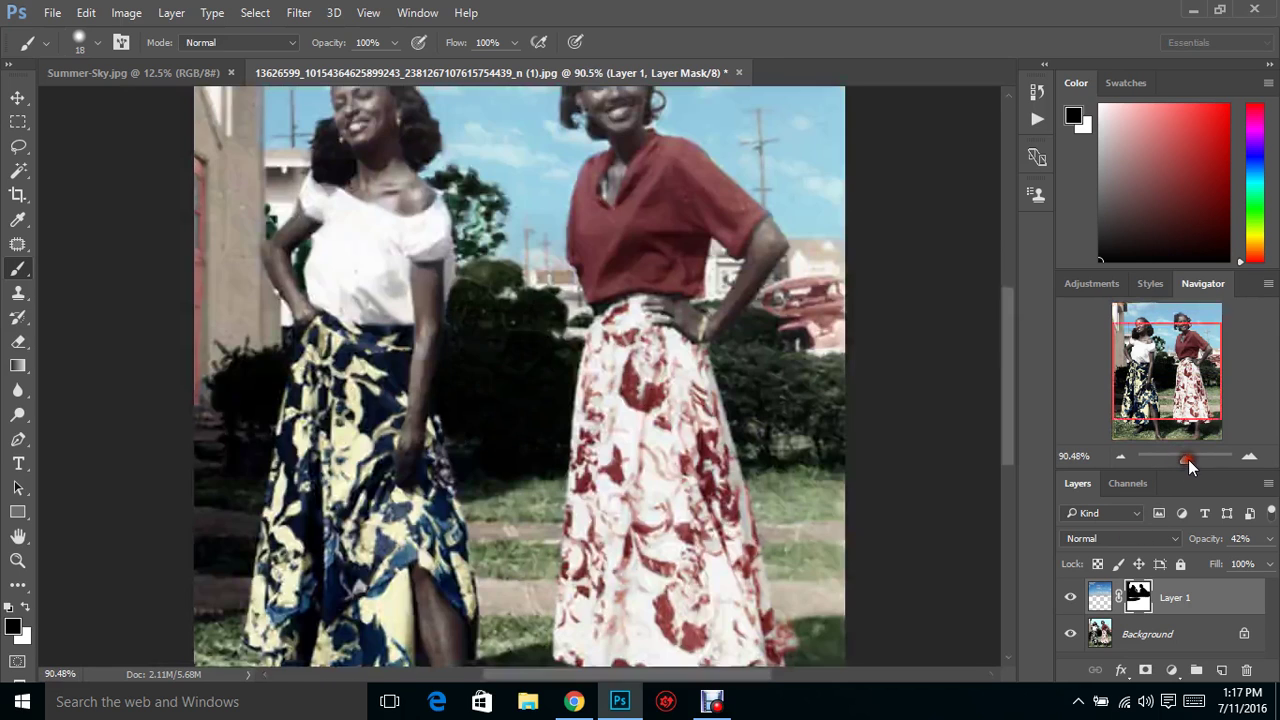
click(1266, 542)
drag(1212, 561, 1266, 561)
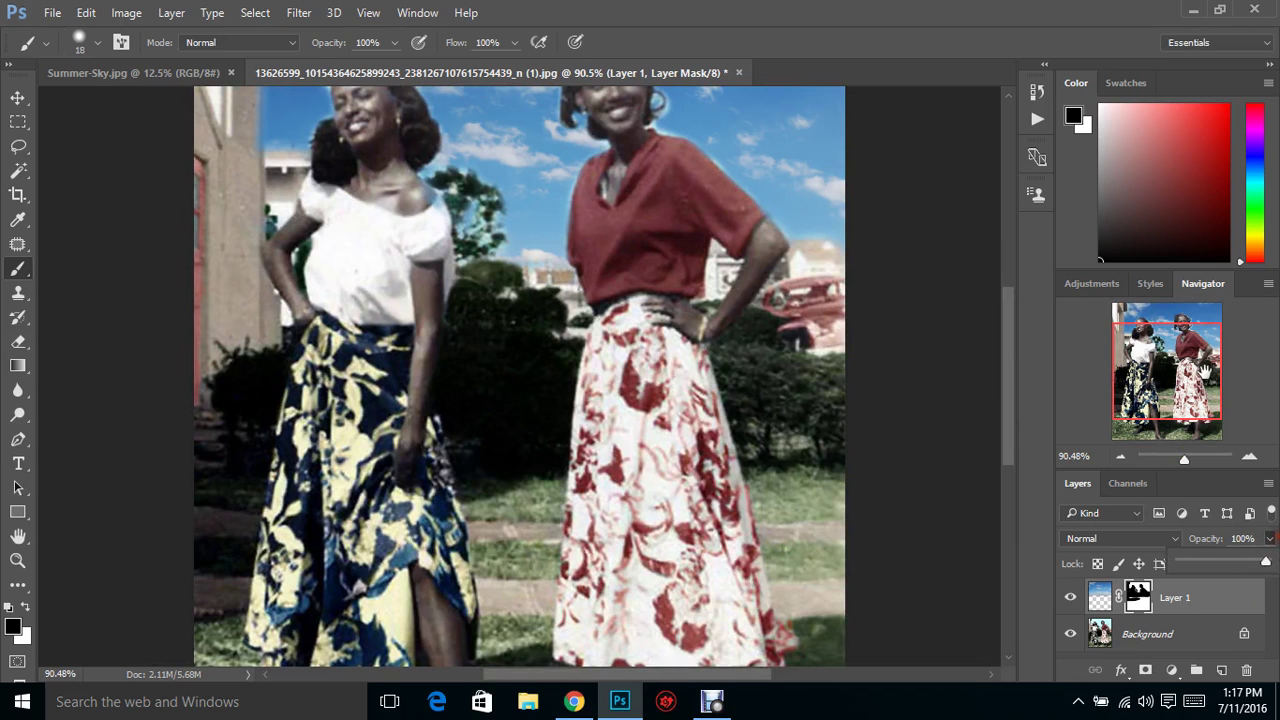
drag(1205, 372, 1192, 362)
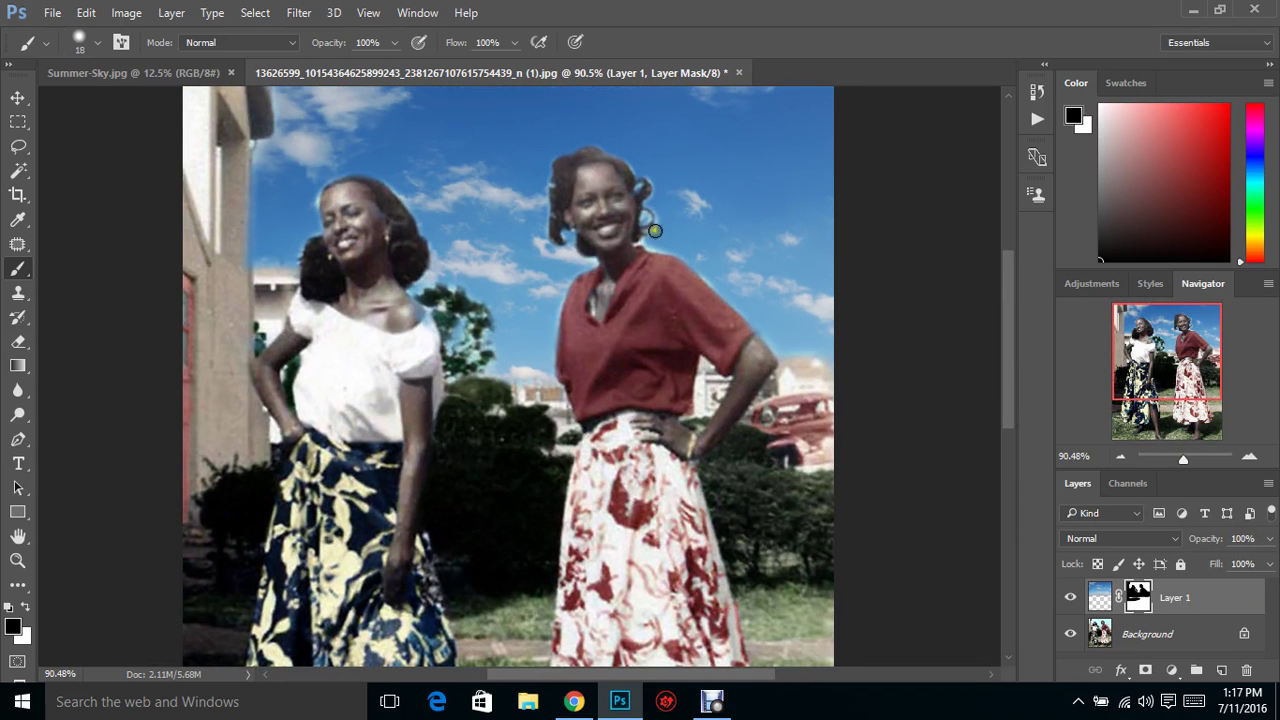
Paint white on the mask to restore the sky along both women's hair, the red blouse's shoulder and the roof edge
click(24, 609)
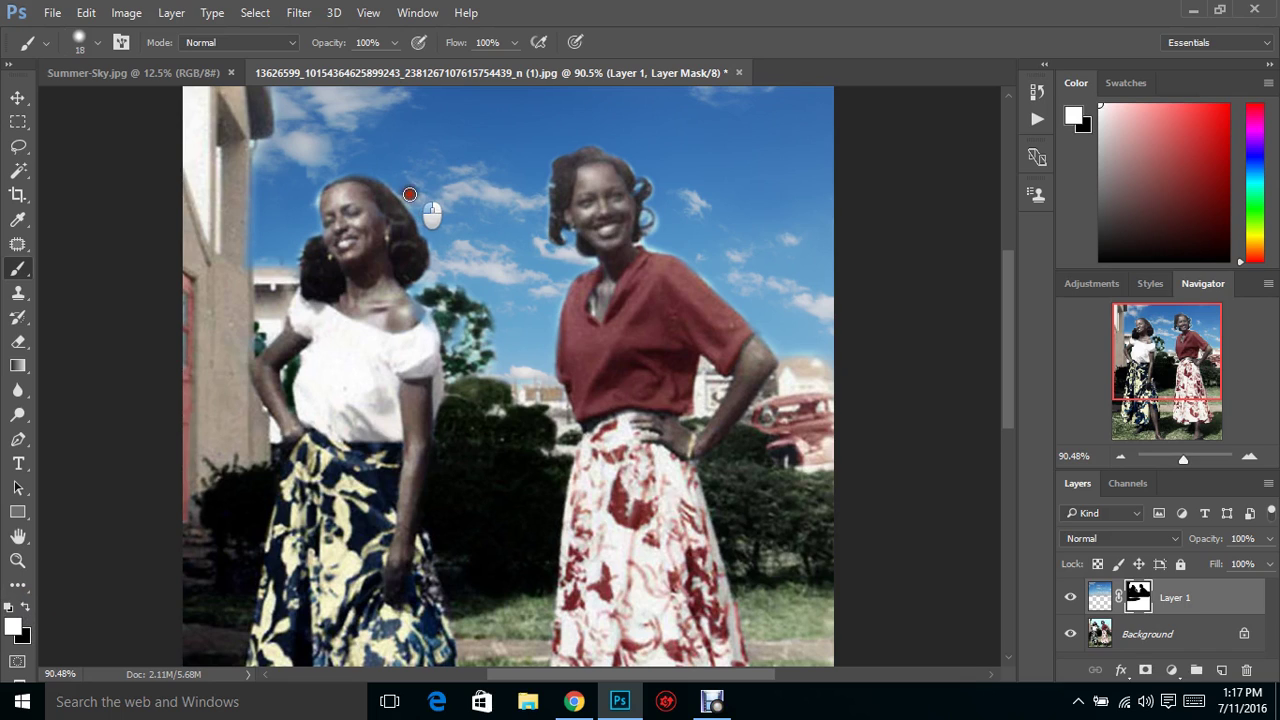
mouse_move(410, 194)
mouse_down()
mouse_move(388, 178)
mouse_move(415, 204)
mouse_move(377, 166)
mouse_up()
mouse_move(310, 199)
mouse_down()
mouse_move(340, 172)
mouse_move(316, 186)
mouse_move(295, 251)
mouse_up()
drag(438, 270, 438, 270)
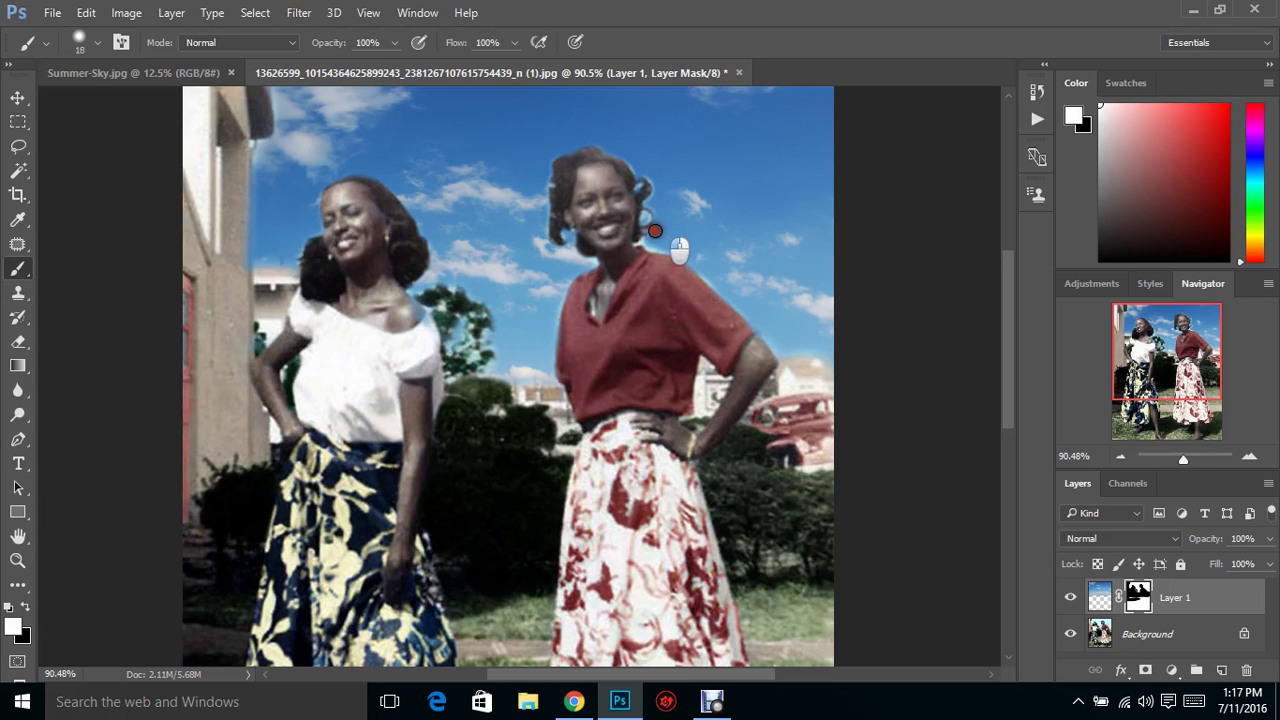
drag(655, 231, 660, 226)
drag(735, 299, 722, 287)
drag(710, 281, 677, 248)
click(650, 246)
drag(313, 203, 309, 192)
drag(256, 155, 280, 137)
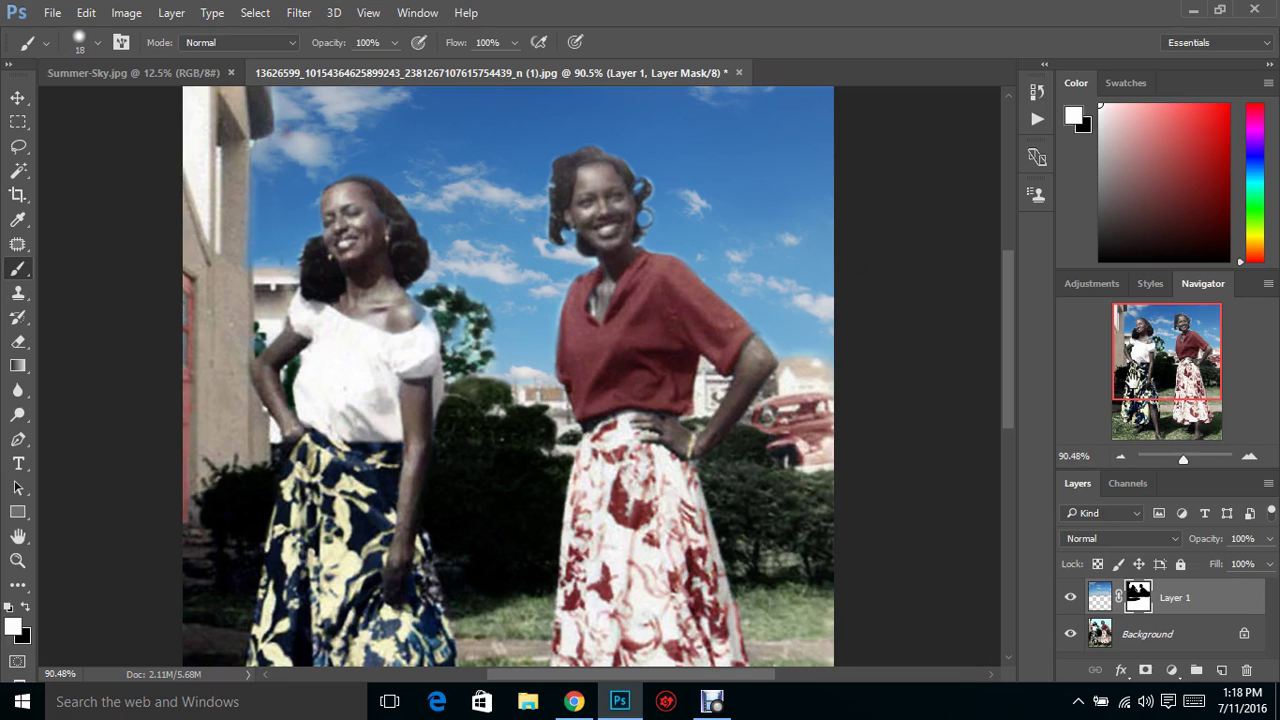
Lower the sky layer's opacity to 61%
drag(1183, 461, 1177, 459)
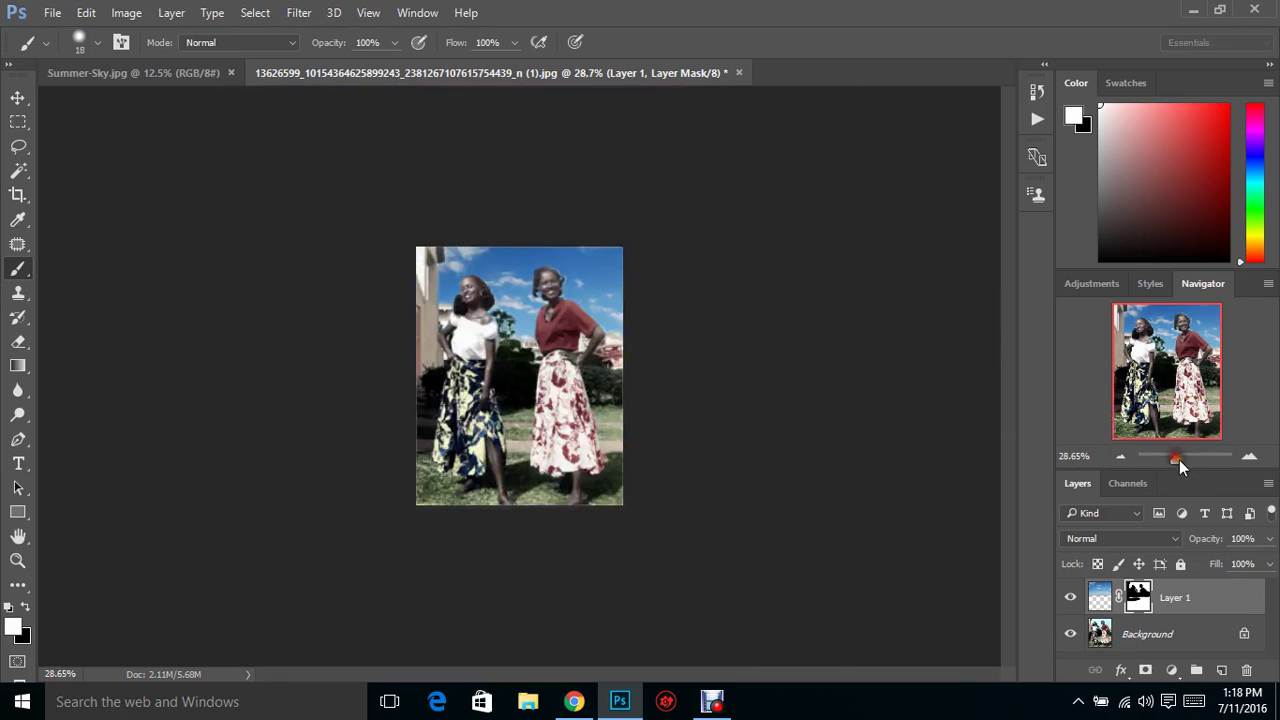
click(1265, 538)
drag(1231, 561, 1232, 562)
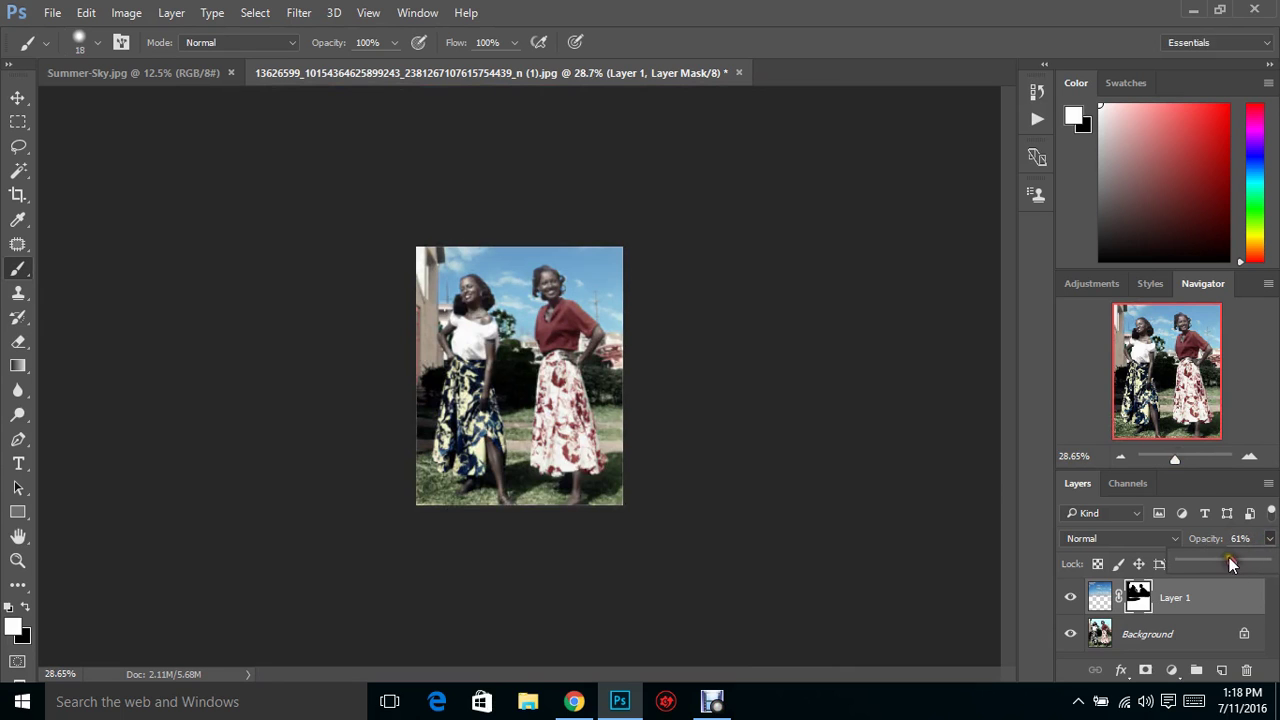
click(1187, 460)
drag(1187, 459, 1183, 457)
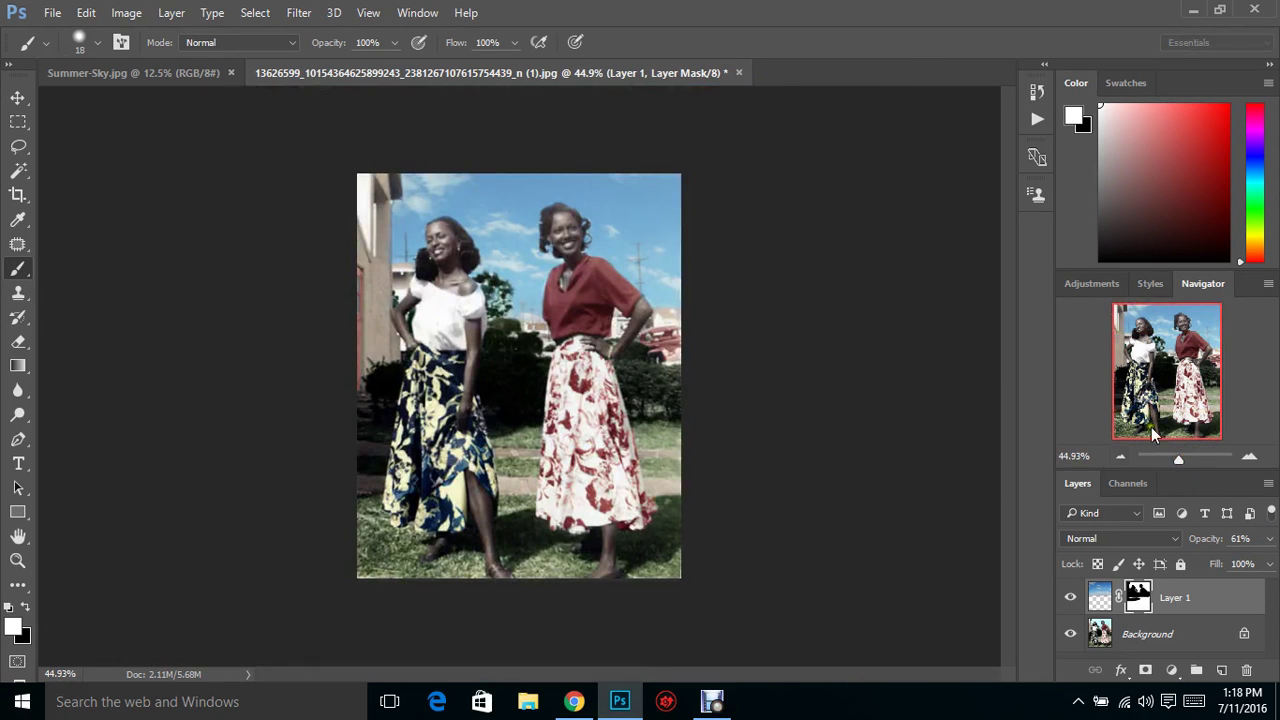
click(127, 13)
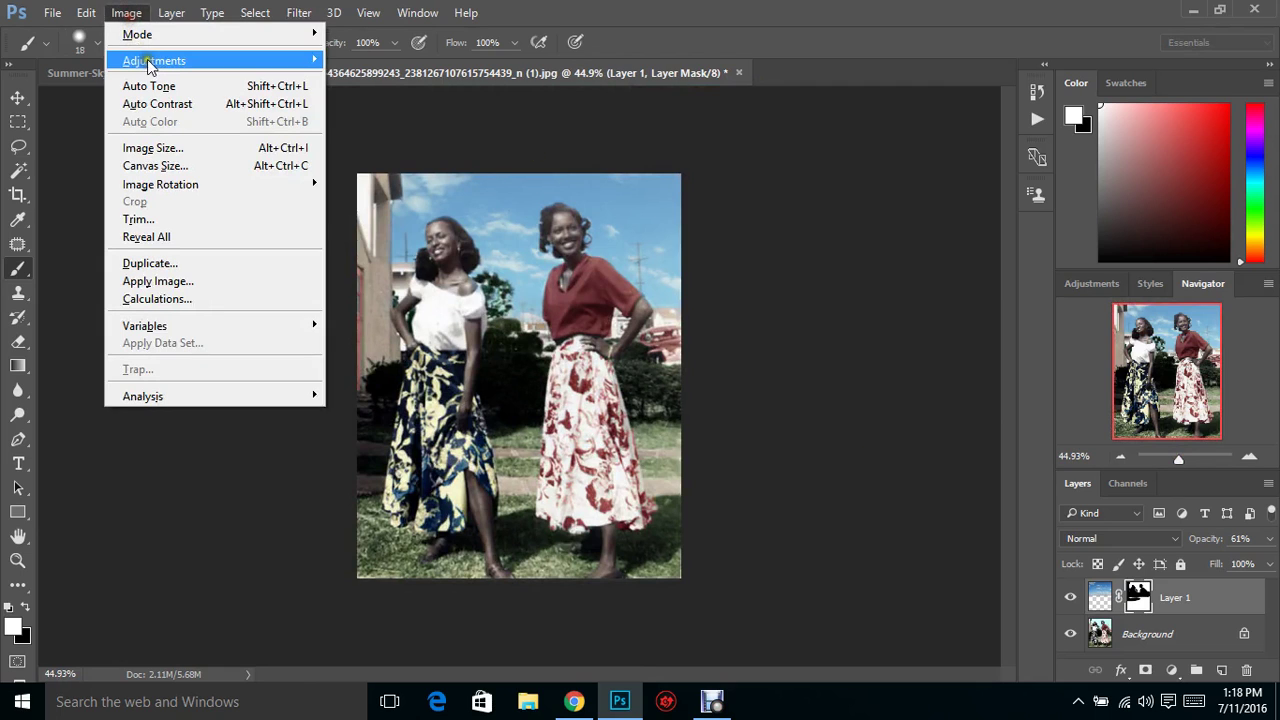
mouse_move(150, 62)
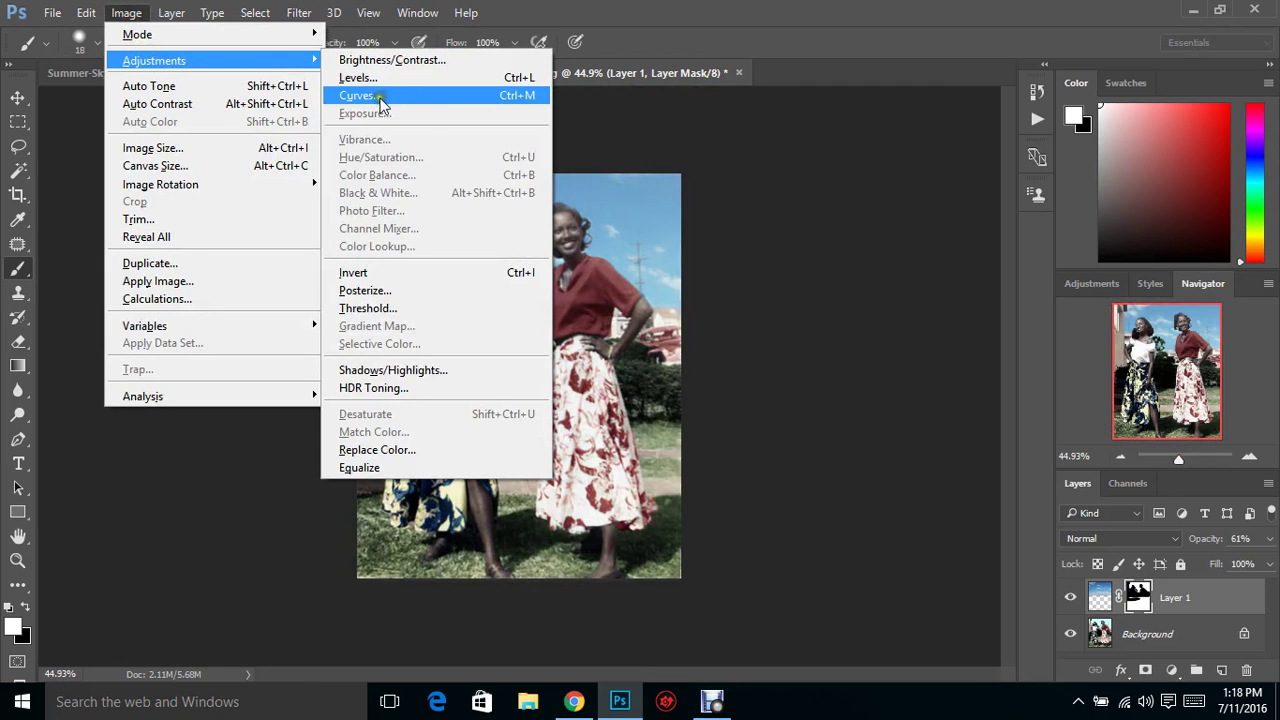
click(825, 270)
Apply a Hue/Saturation adjustment to the sky layer's image, with hue -2, saturation -45 and lightness -2
click(1100, 597)
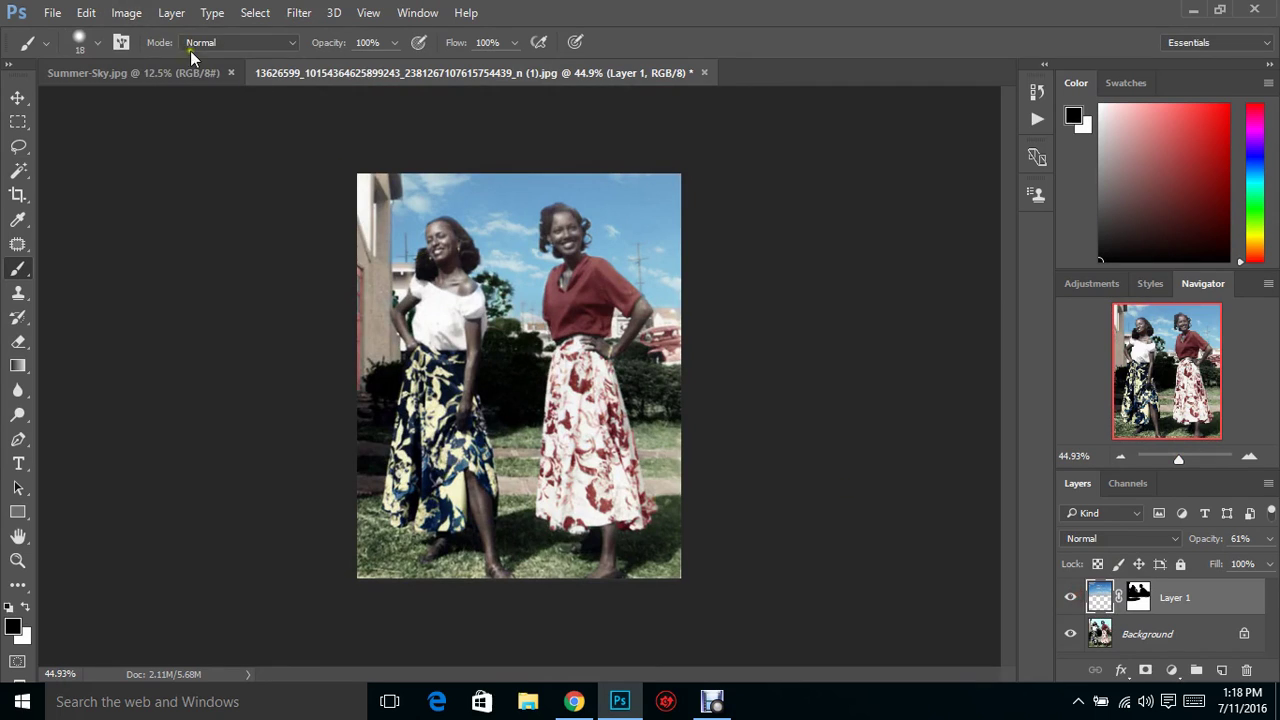
click(122, 14)
mouse_move(155, 60)
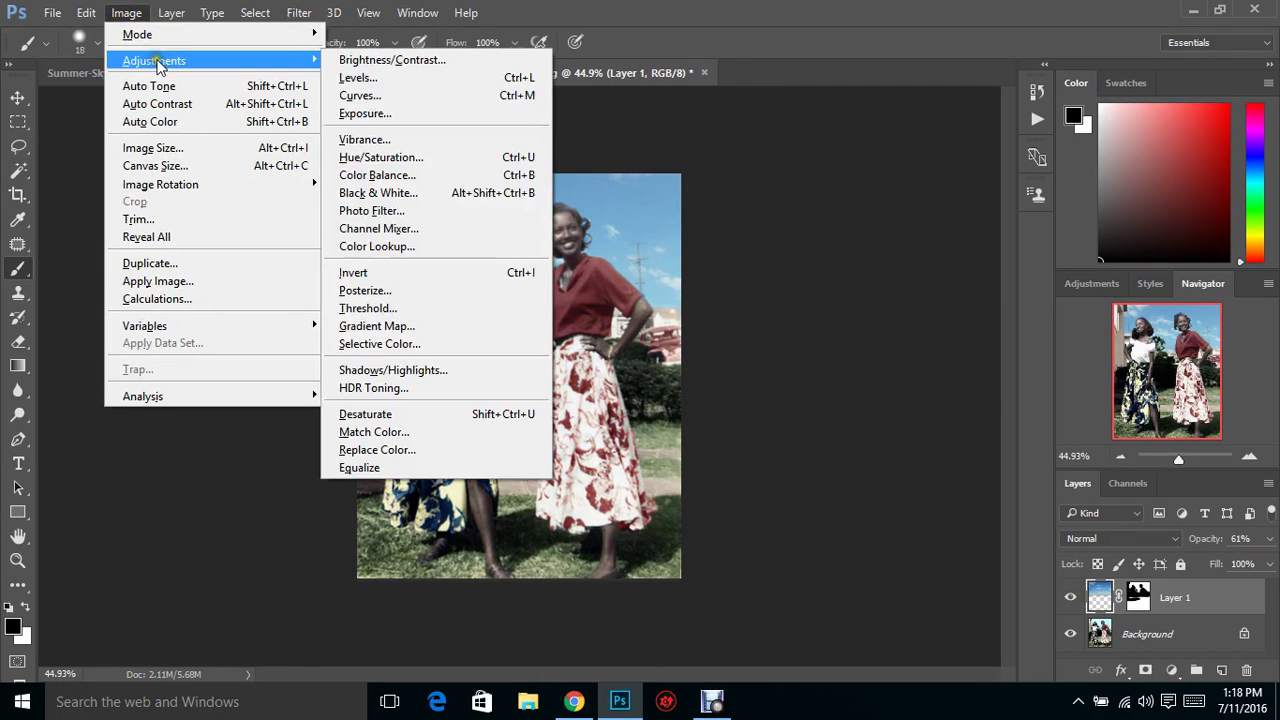
click(463, 165)
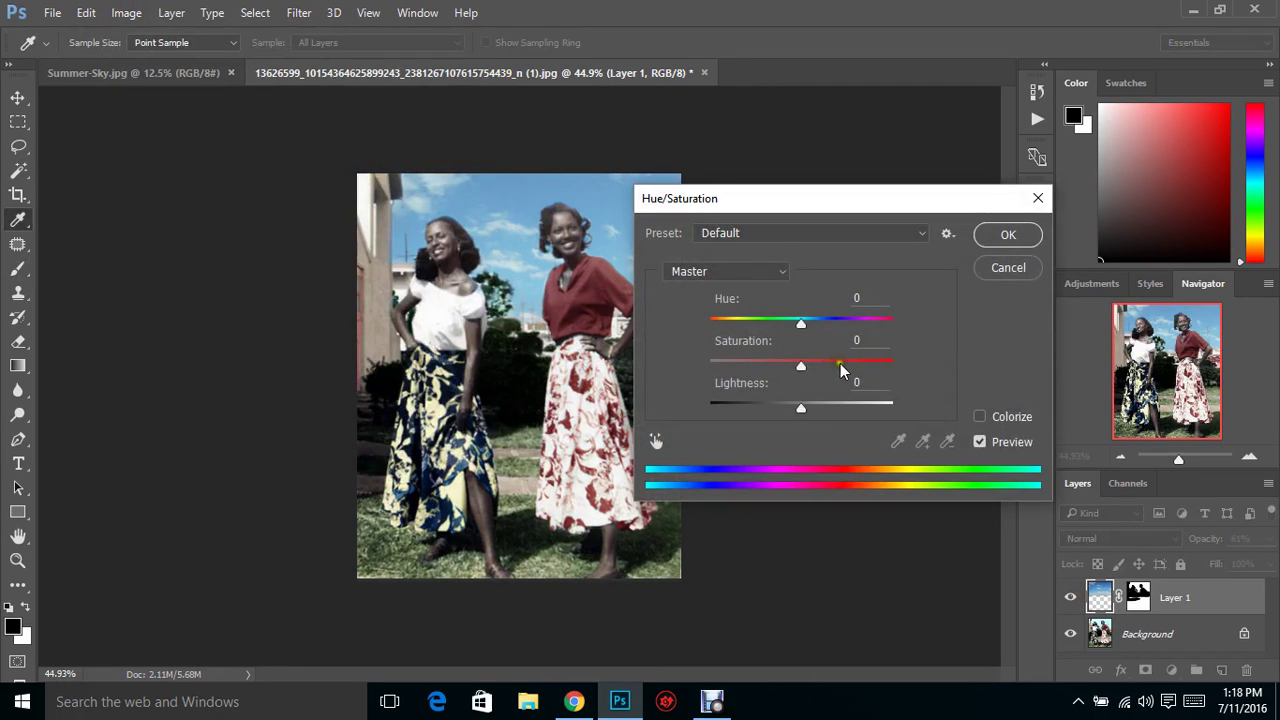
drag(801, 321, 776, 364)
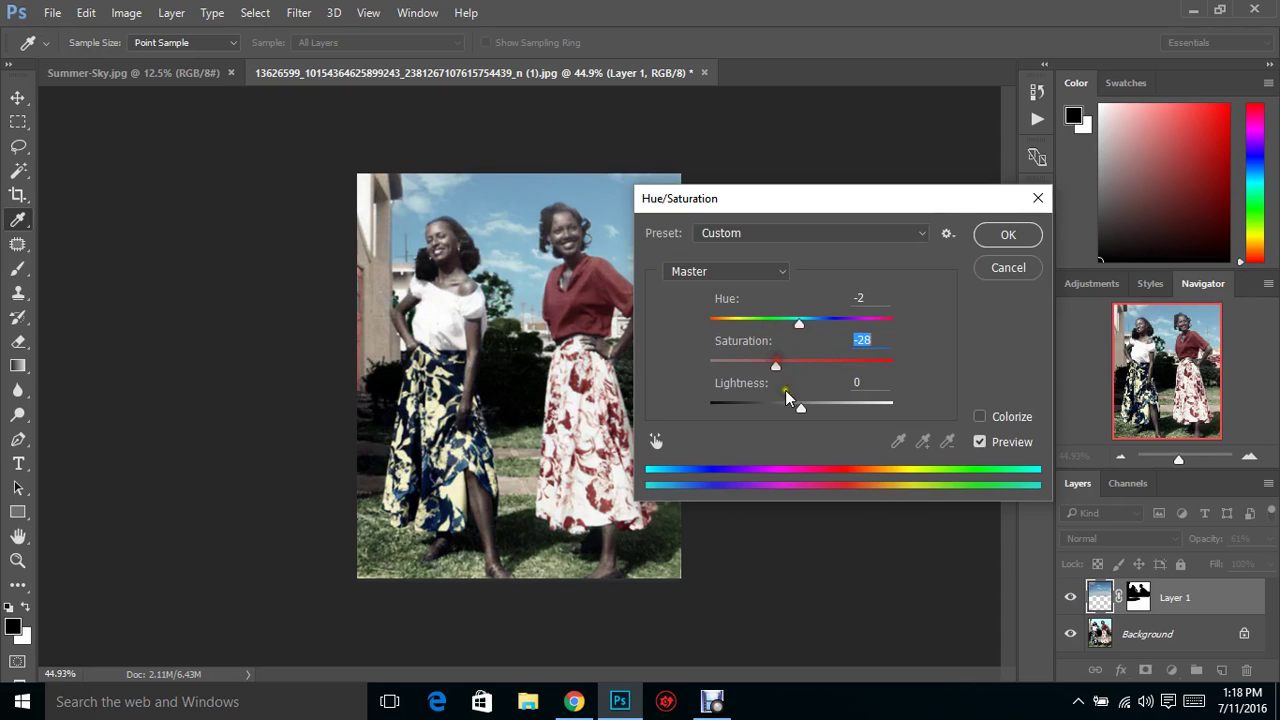
drag(799, 407, 760, 367)
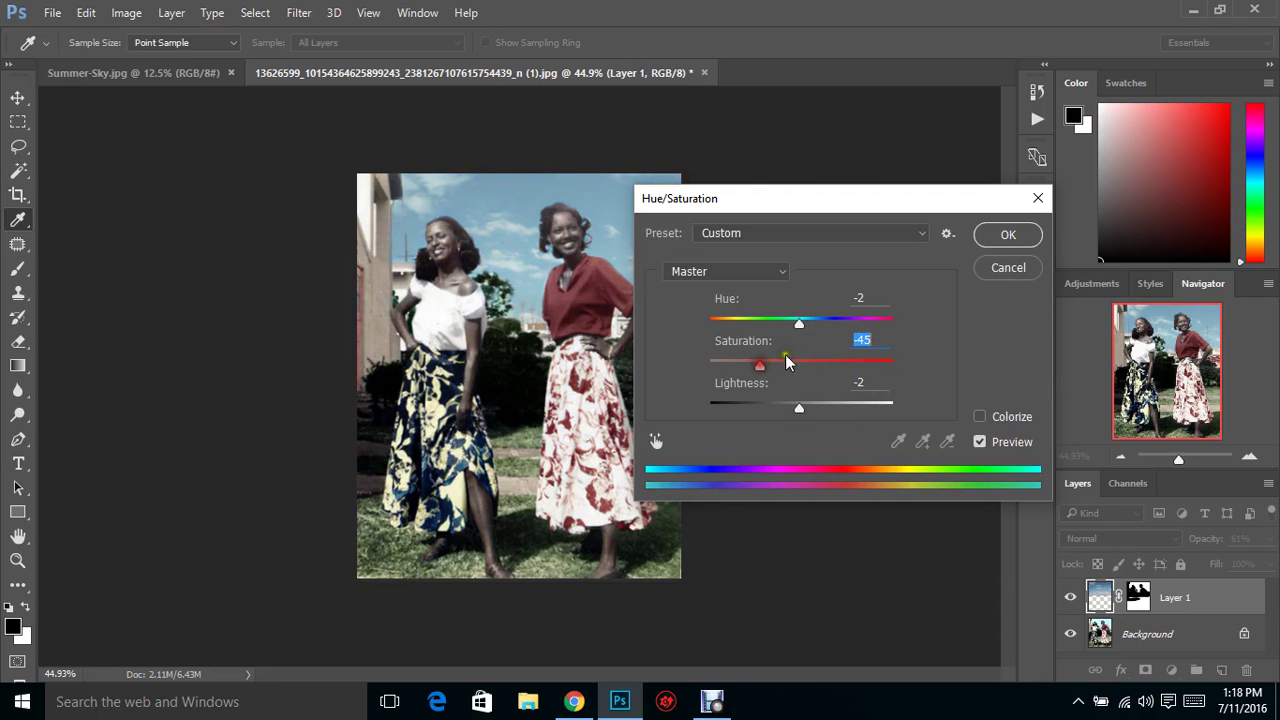
click(989, 242)
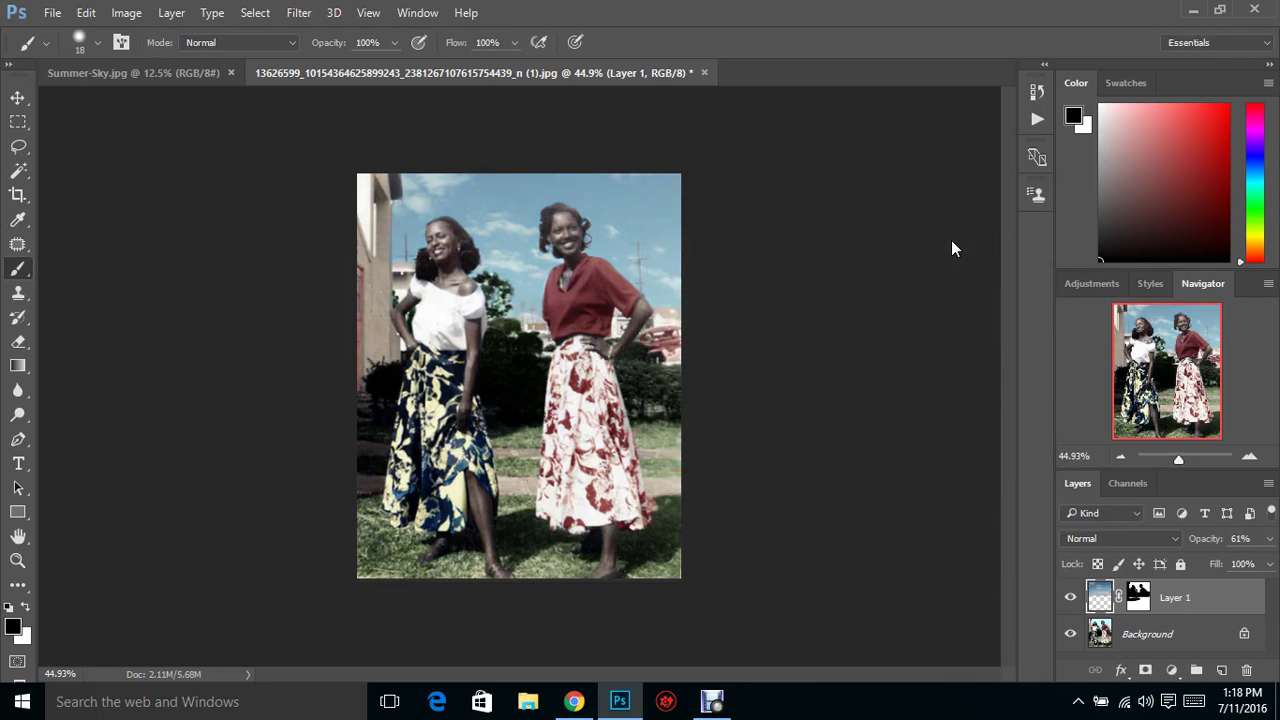
Flatten the sky layer and the photo into a single background layer
click(171, 12)
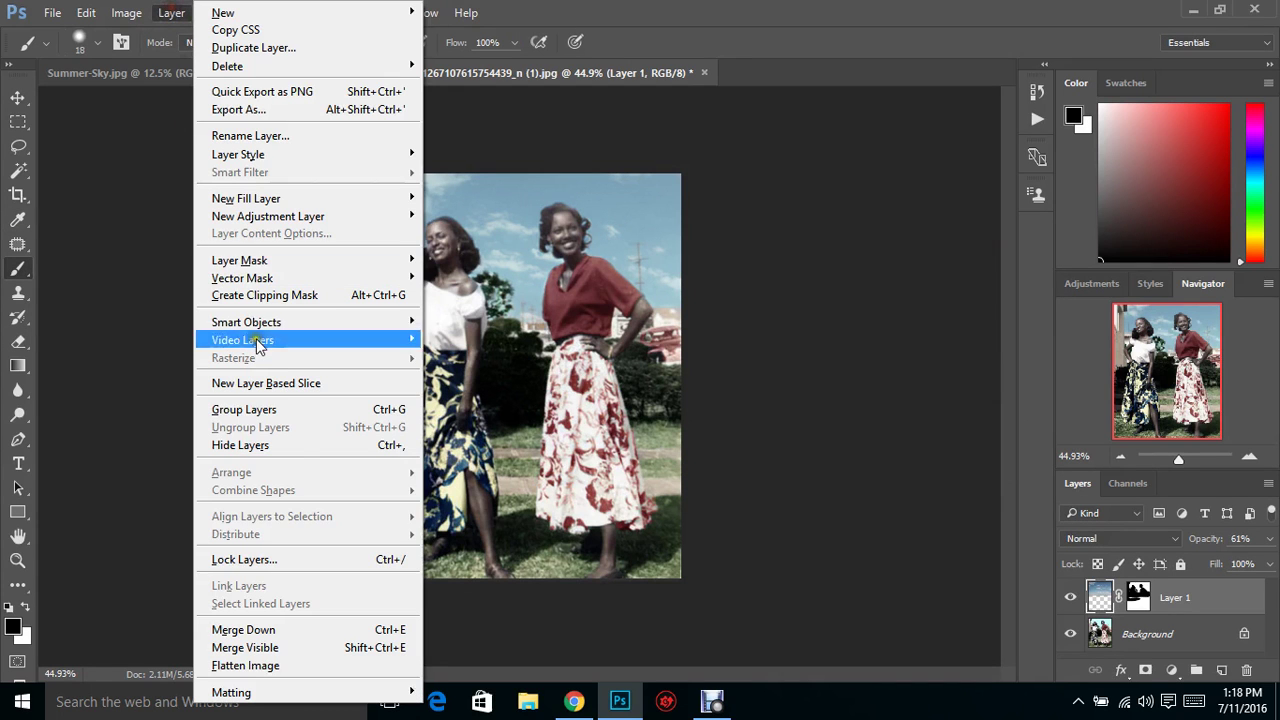
click(245, 665)
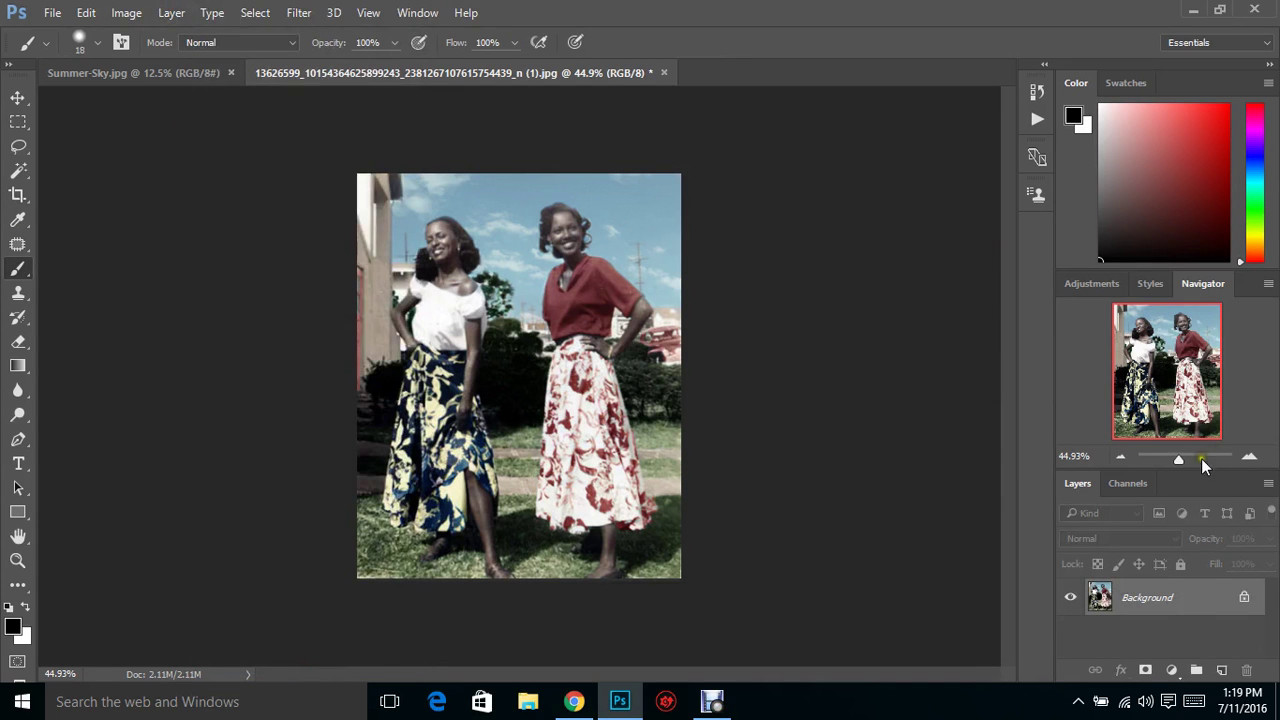
drag(1201, 458, 1188, 455)
drag(1197, 406, 1214, 356)
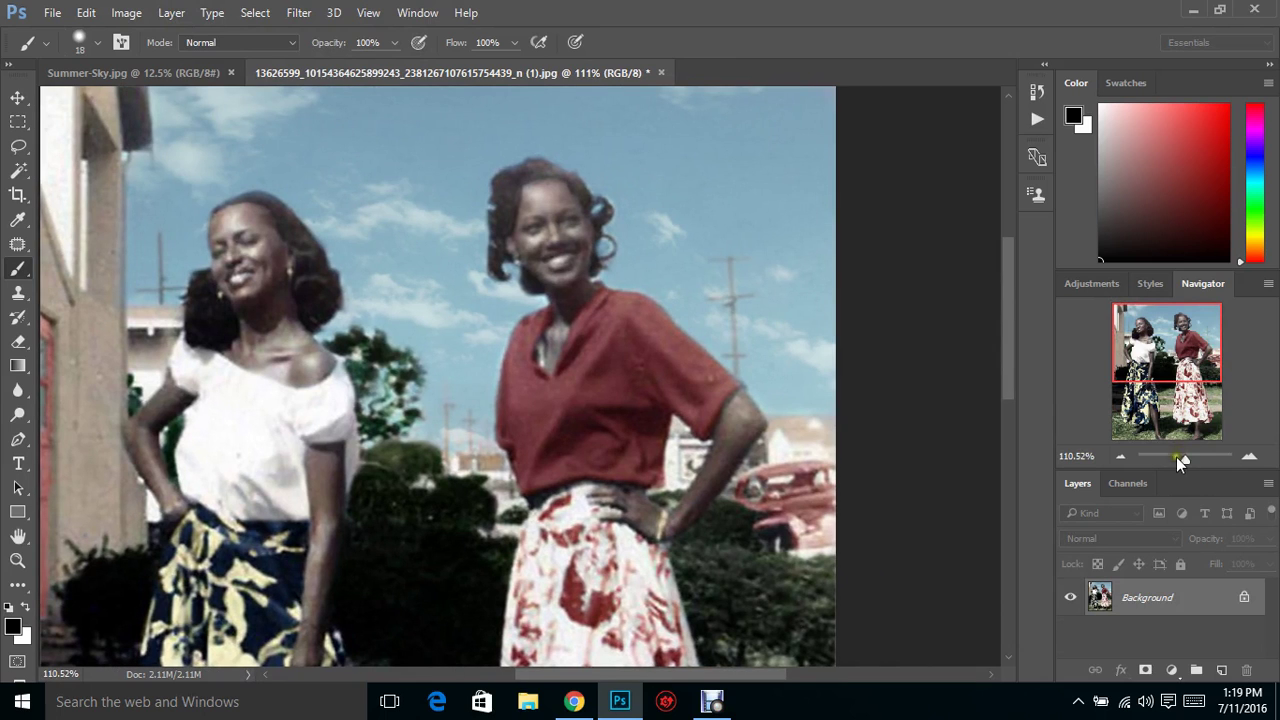
click(1171, 457)
click(1180, 457)
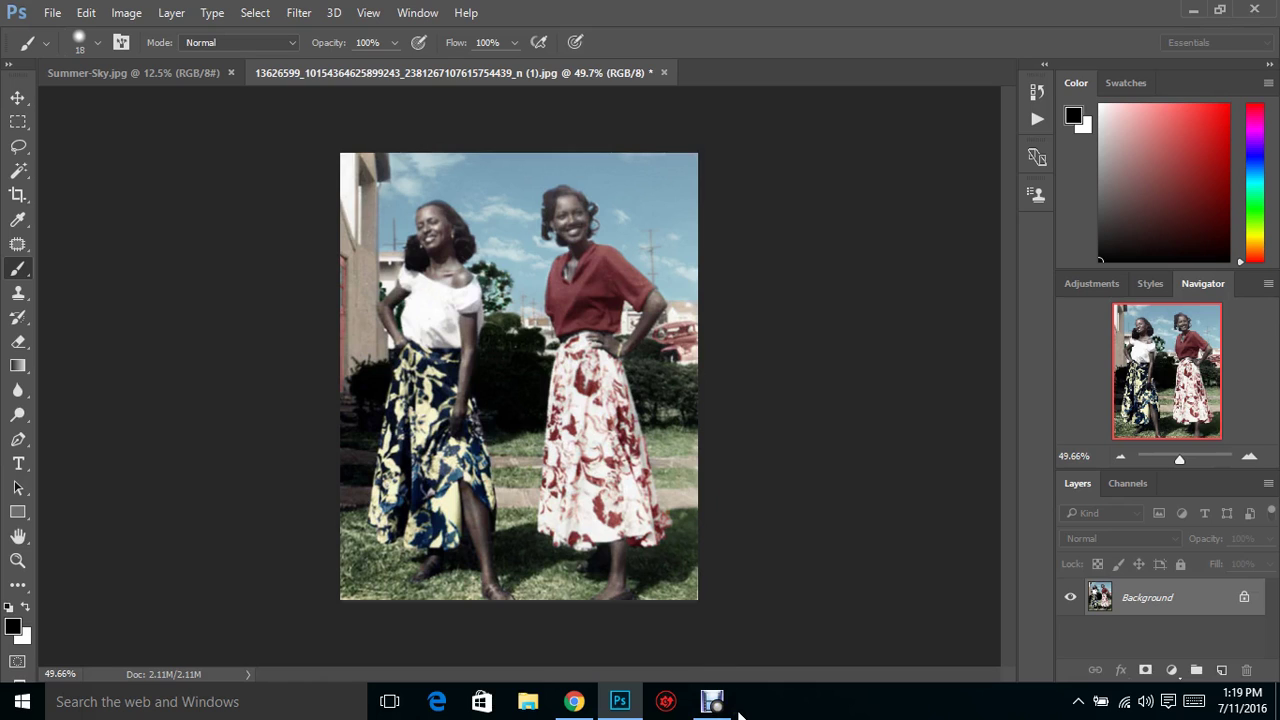
click(712, 701)
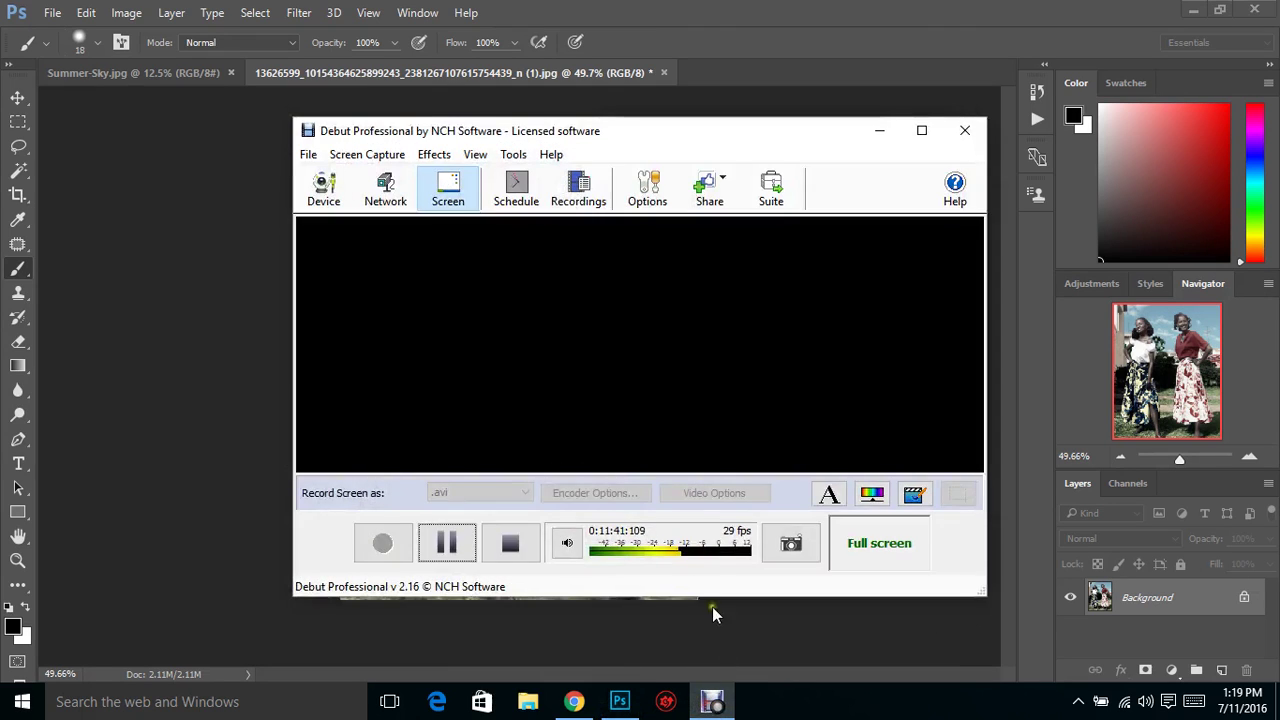